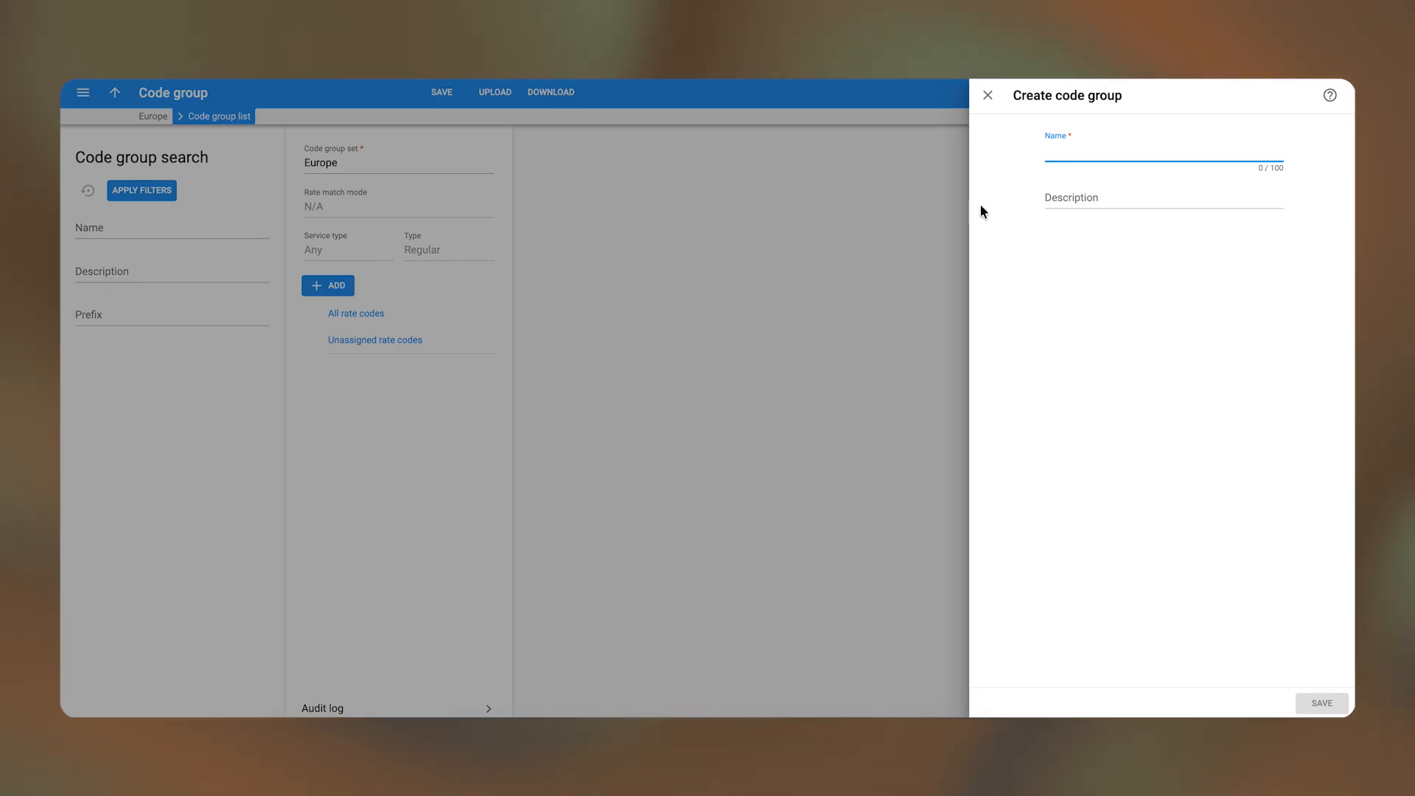
- Create a code group named 'Spain' in the Europe code group set and save it
{"action": "type", "text": "Sp"}
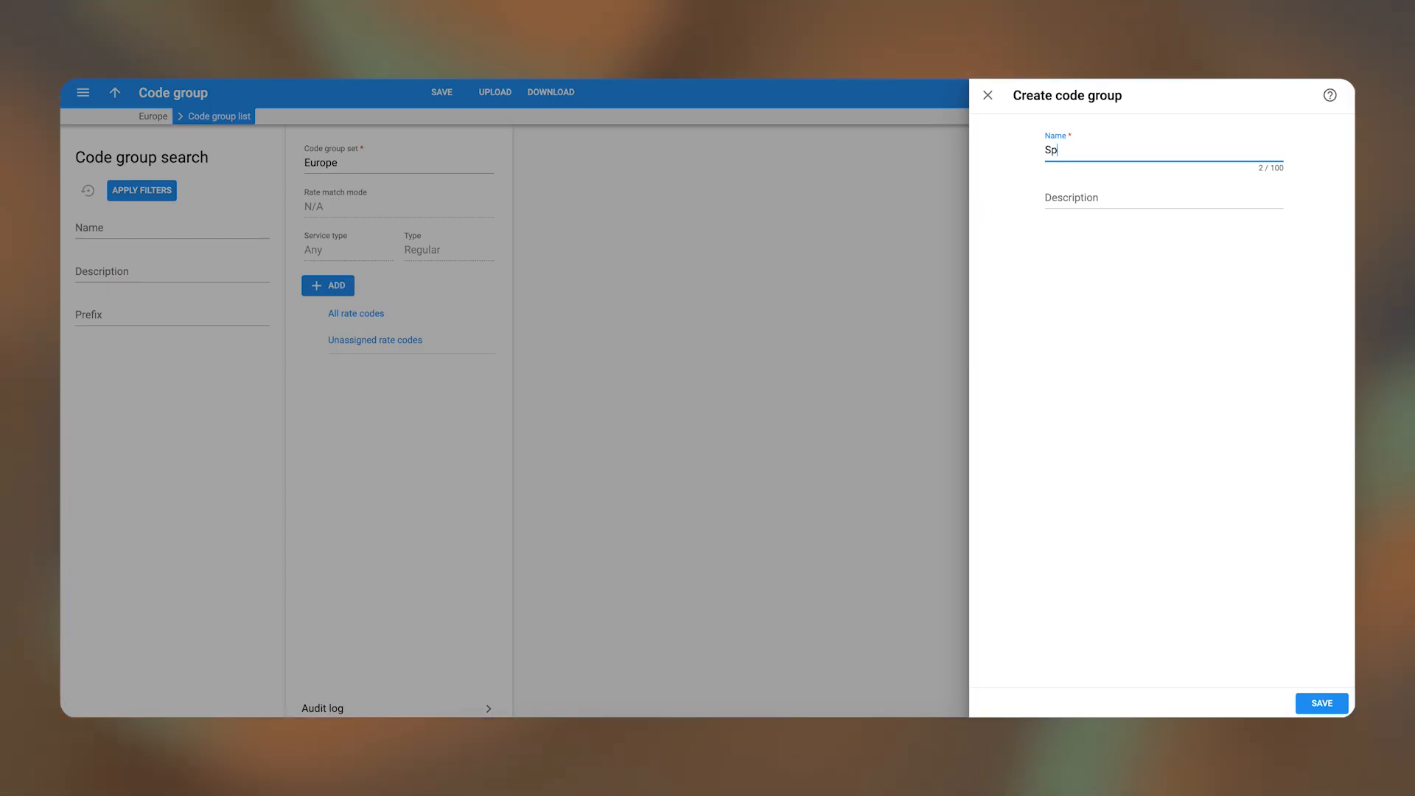
{"action": "type", "text": "ai"}
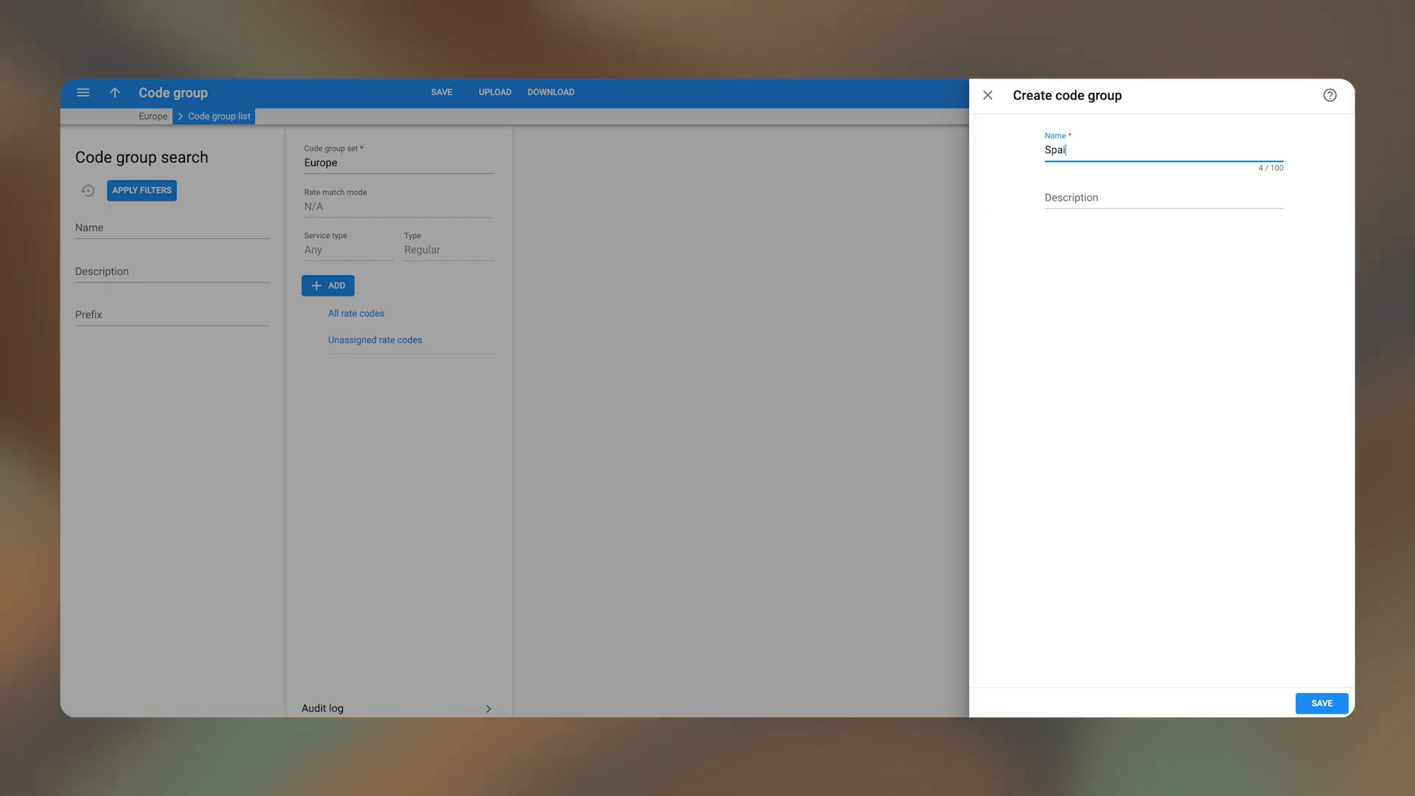
{"action": "left_click", "coordinate": [1319, 704]}
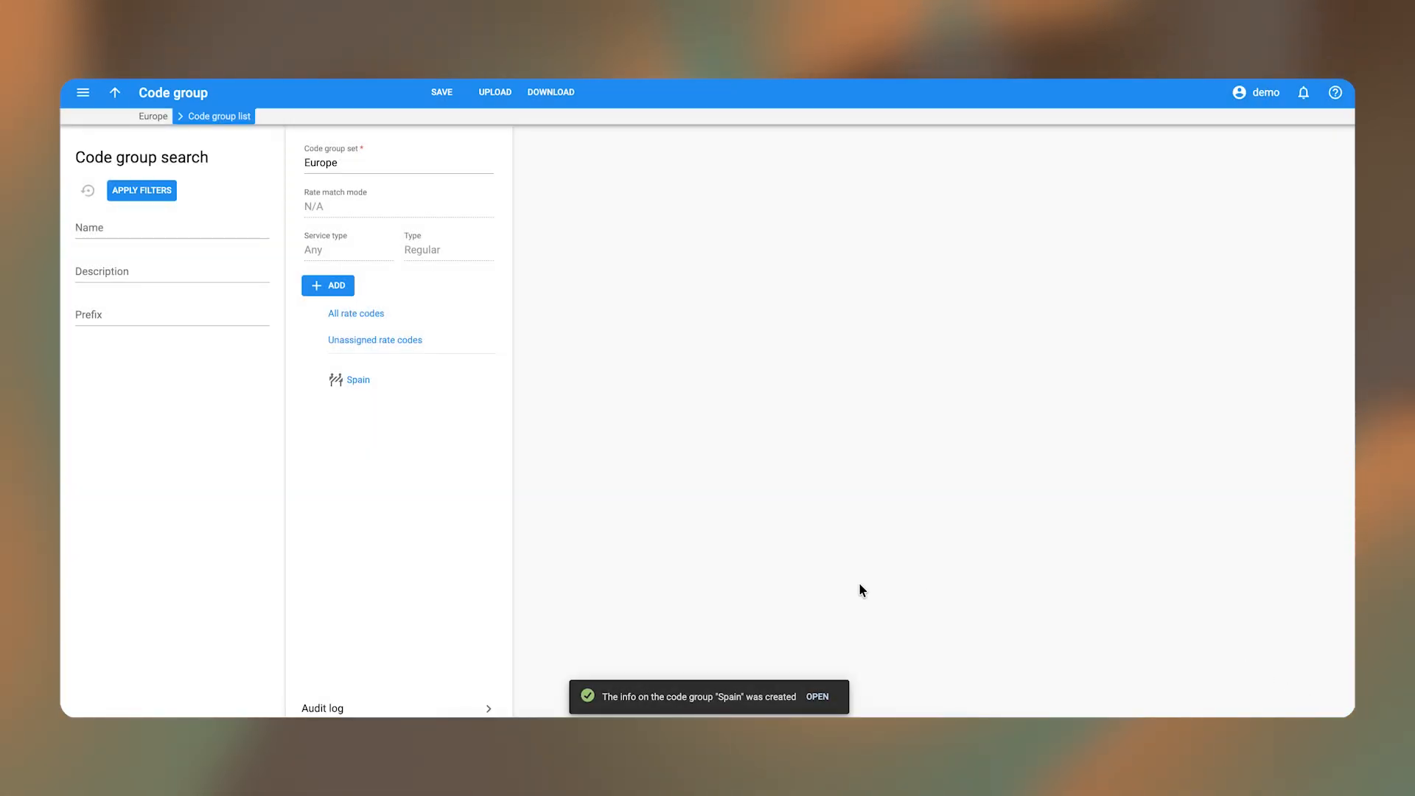
- Filter all rate codes by the country Spain
{"action": "left_click", "coordinate": [369, 315]}
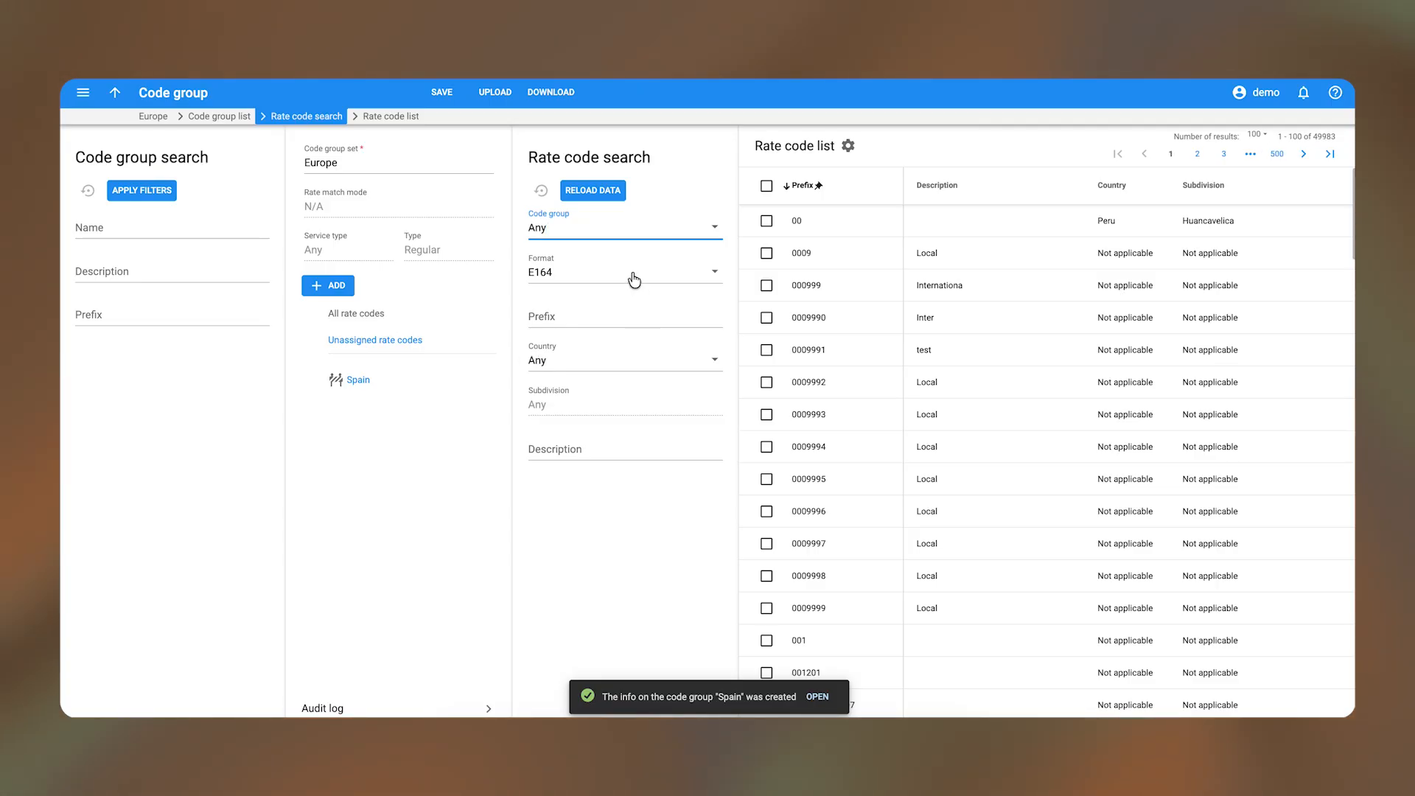
{"action": "left_click", "coordinate": [612, 373]}
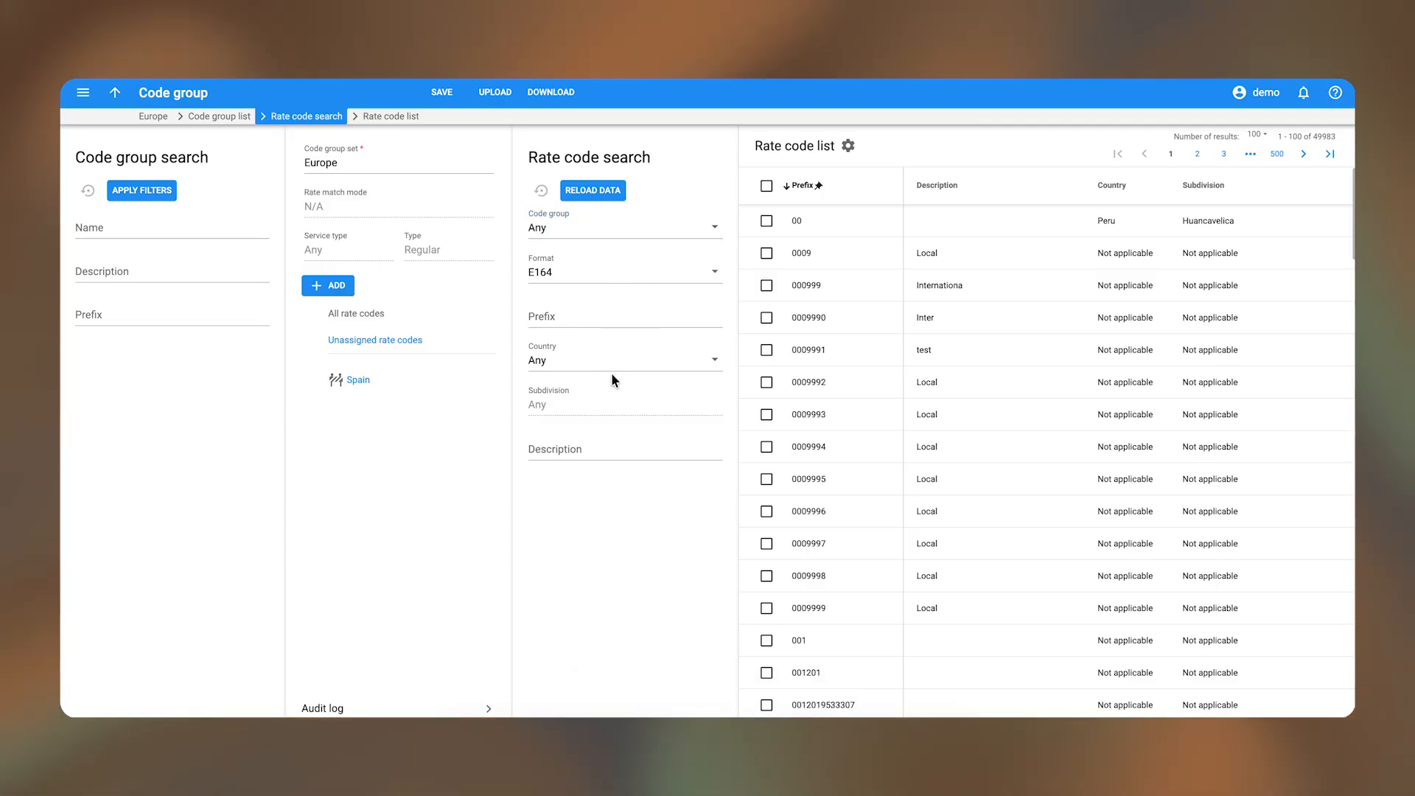
{"action": "left_click", "coordinate": [610, 358]}
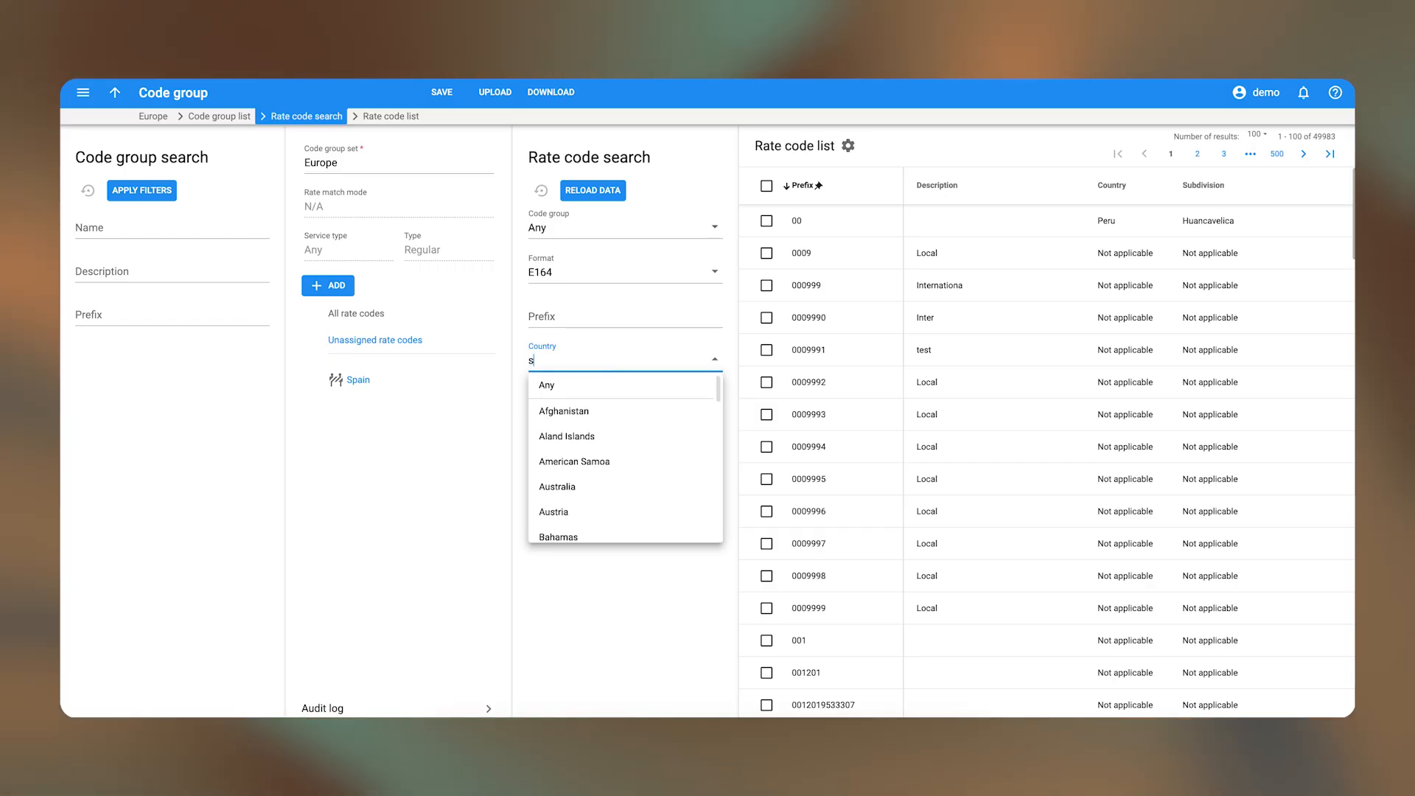
{"action": "type", "text": "spa"}
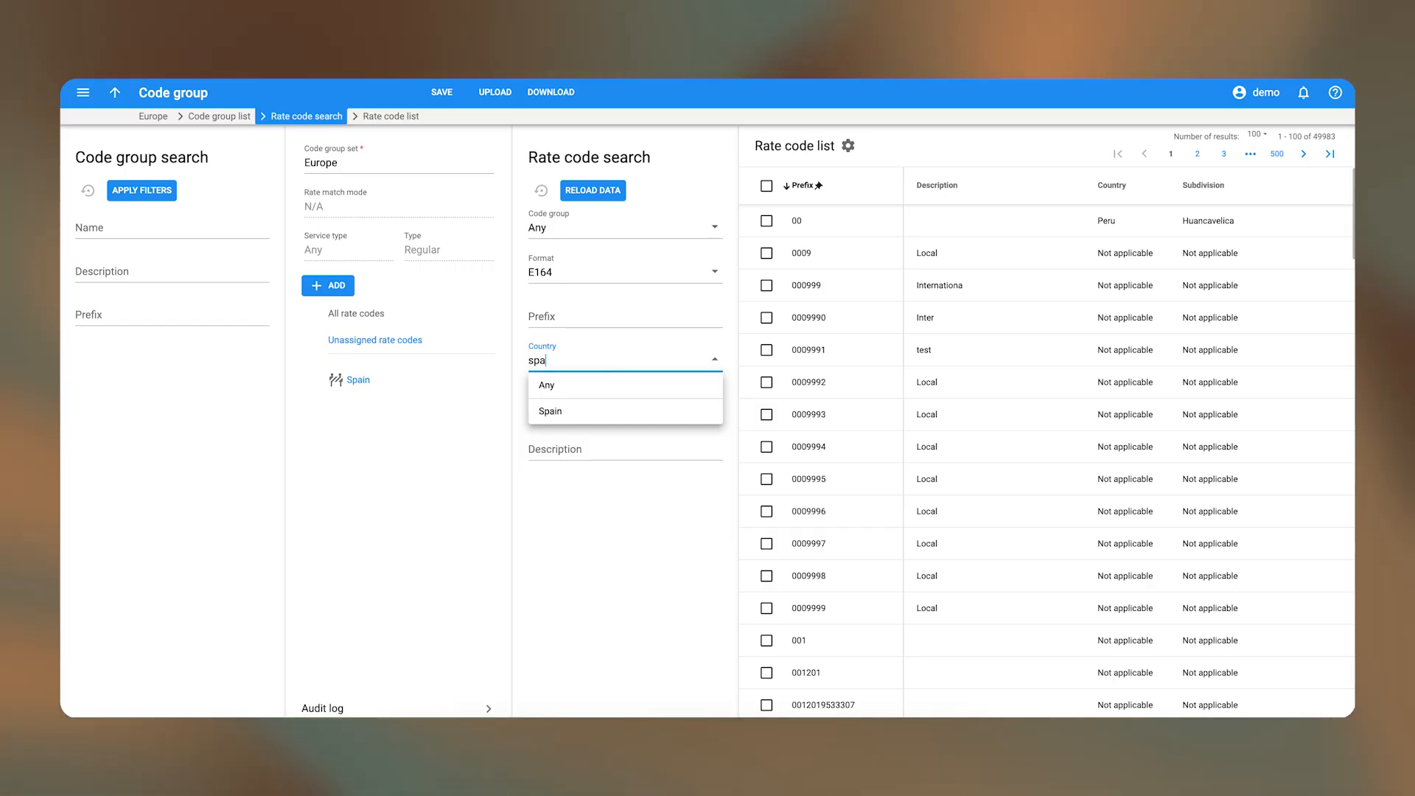
{"action": "left_click", "coordinate": [569, 416]}
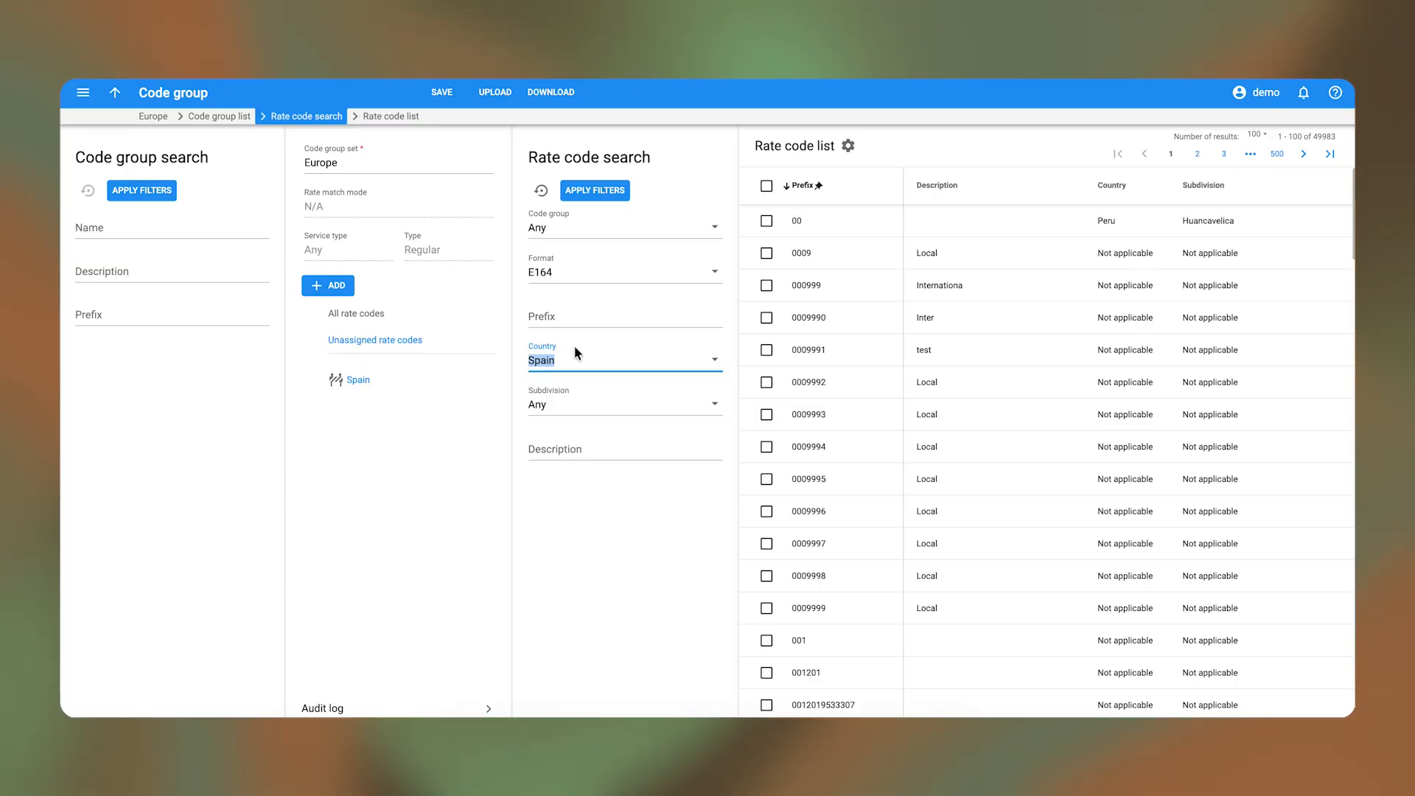
{"action": "left_click", "coordinate": [618, 188]}
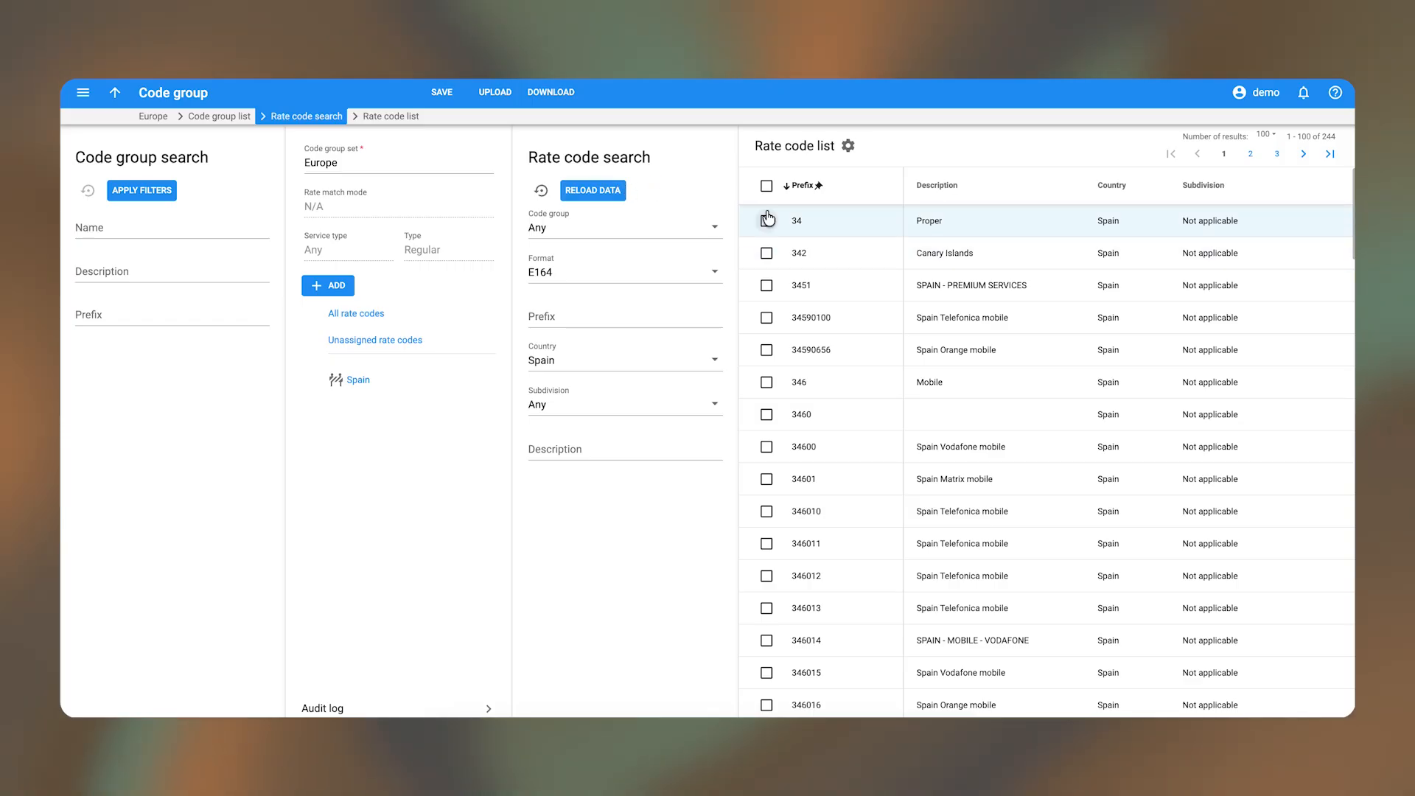
- Select every listed Spain rate code and assign them to the Spain code group
{"action": "left_click", "coordinate": [767, 185]}
{"action": "left_click", "coordinate": [1085, 151]}
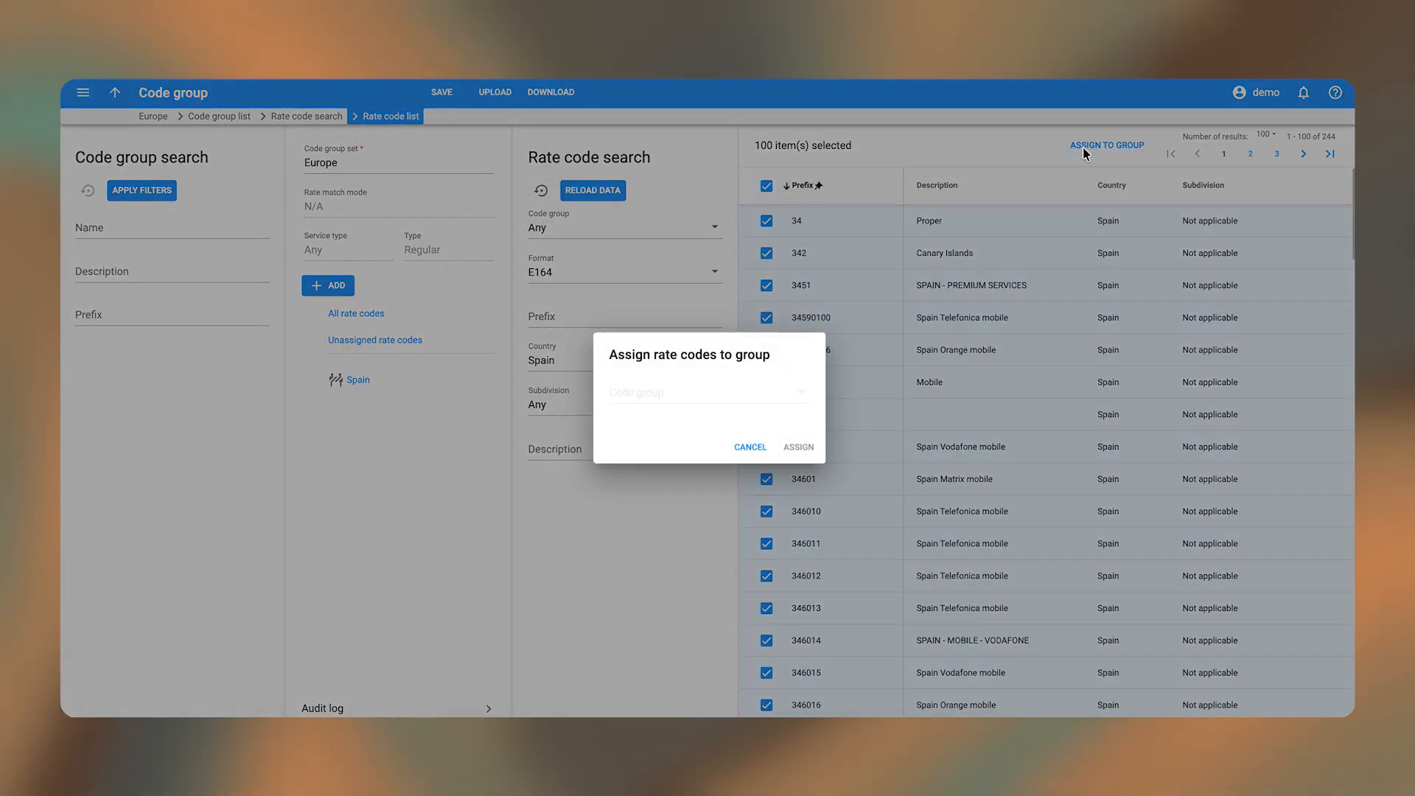
{"action": "left_click", "coordinate": [677, 405]}
{"action": "left_click", "coordinate": [667, 419]}
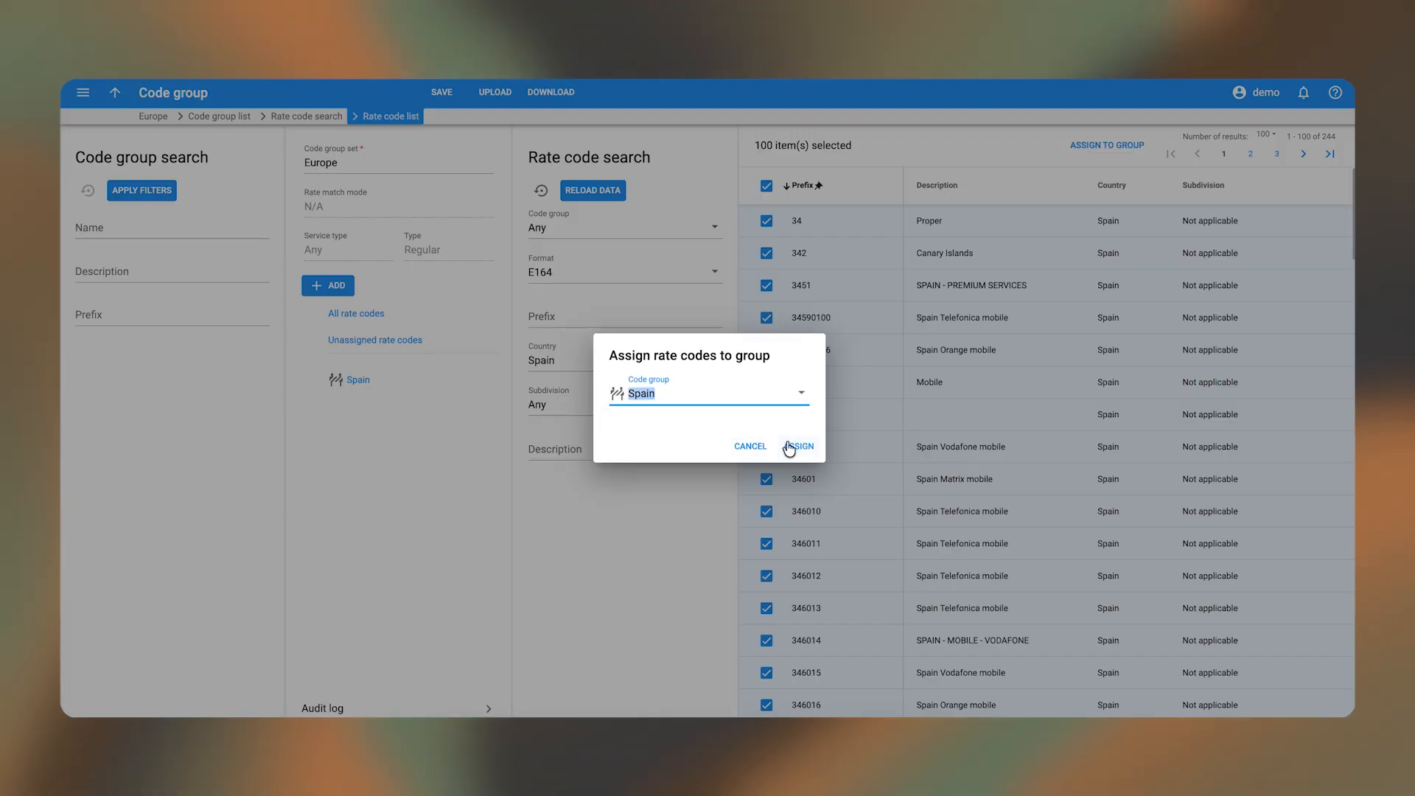
{"action": "left_click", "coordinate": [799, 446]}
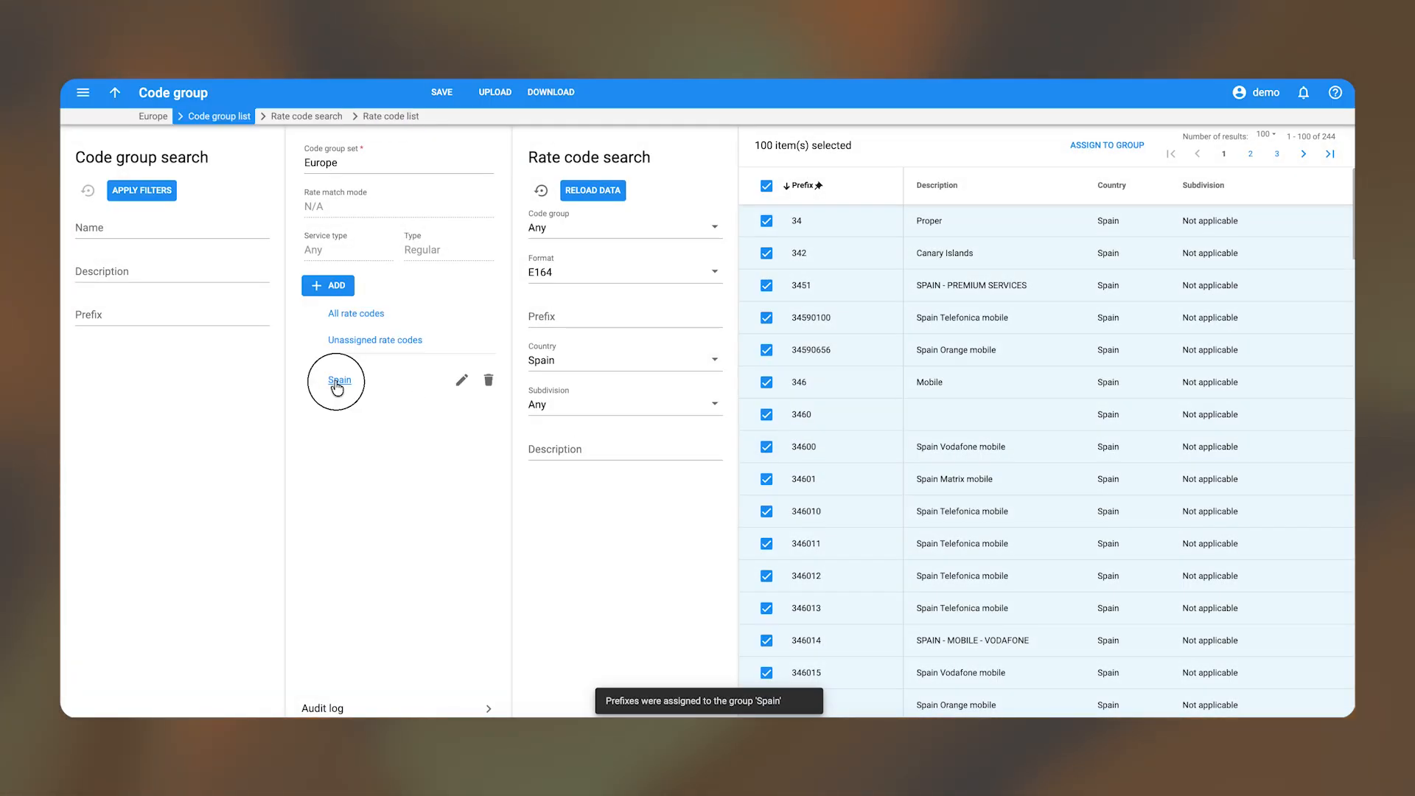
{"action": "left_click", "coordinate": [338, 382]}
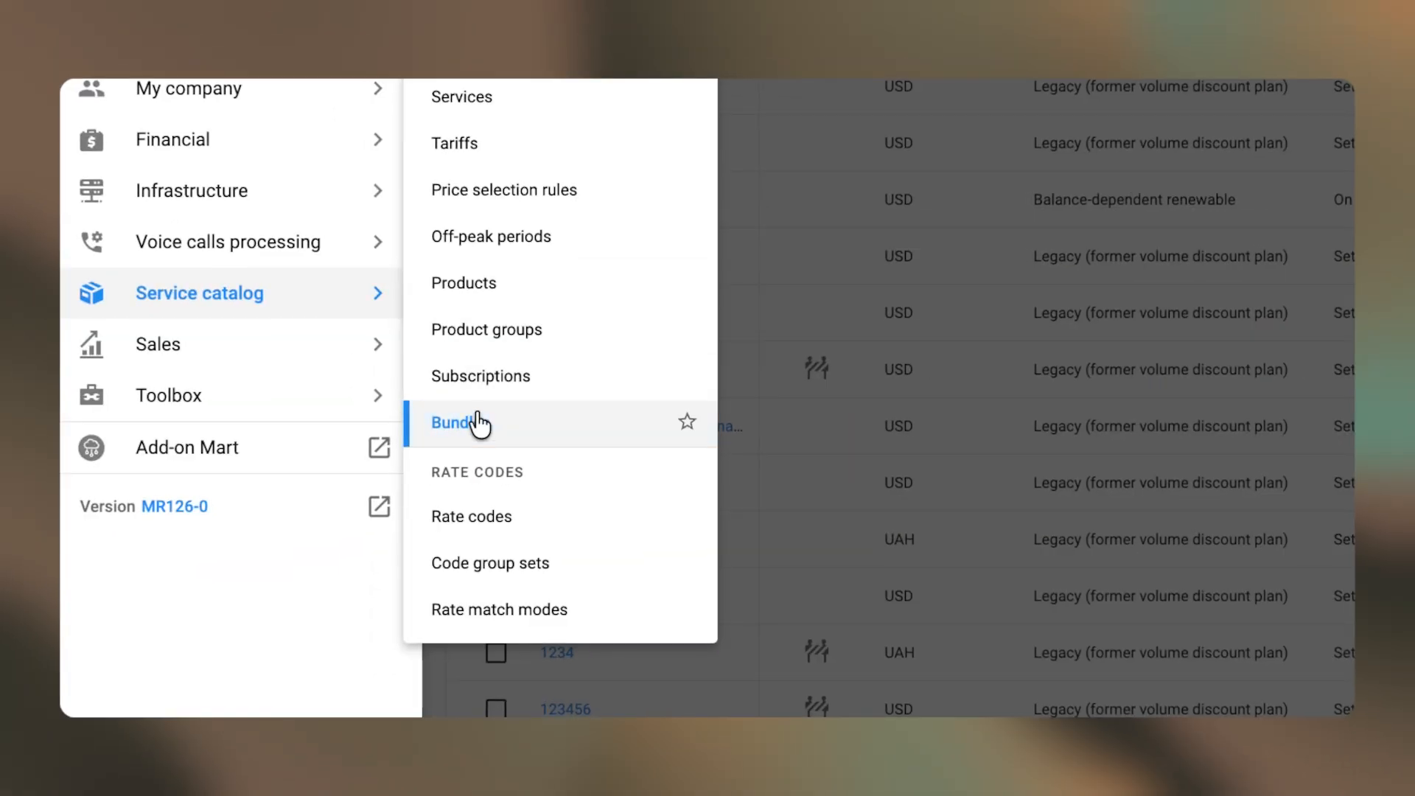
- Go to the Bundles list in the Service catalog
{"action": "left_click", "coordinate": [476, 422]}
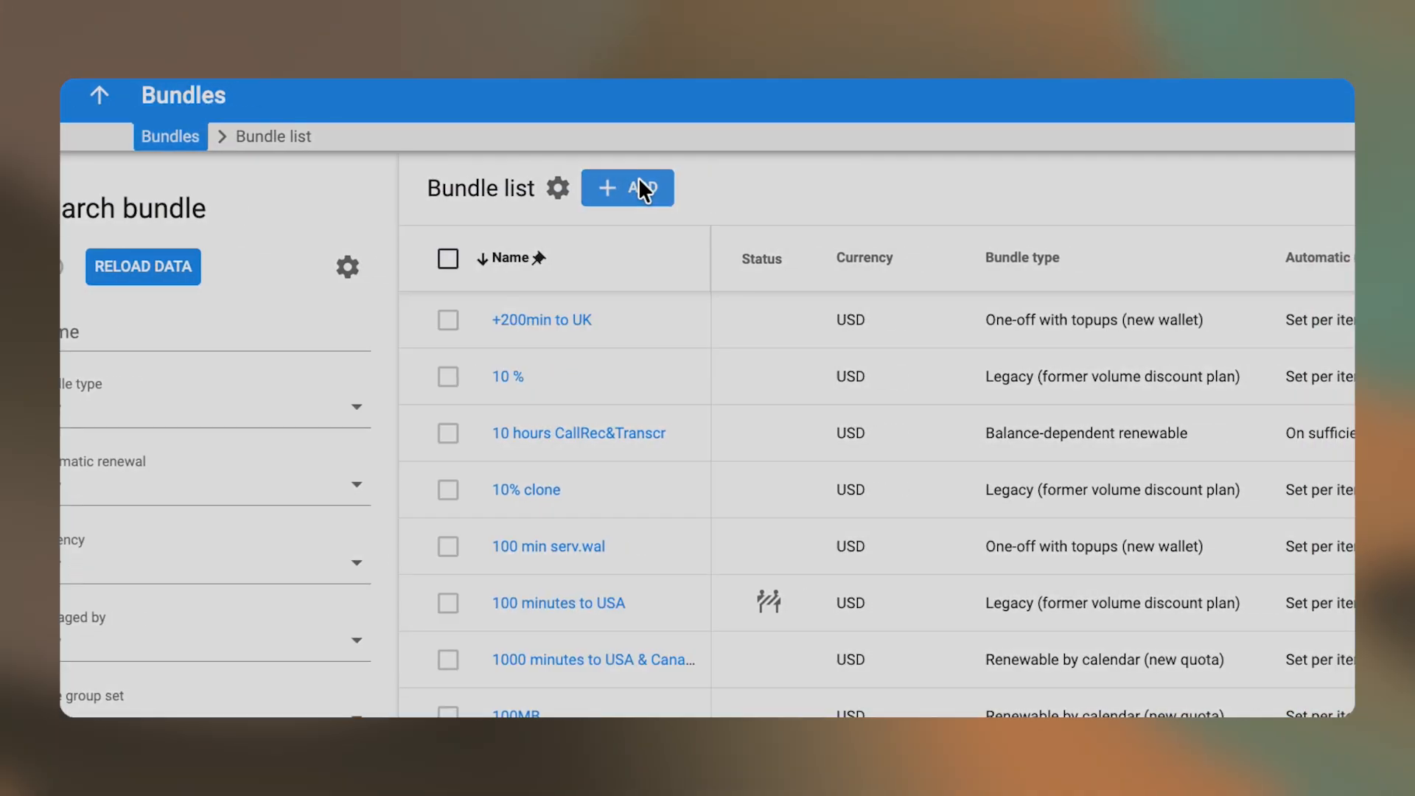
- Start a new bundle named 'Basic' with currency EUR - Euro and the Europe code group set
{"action": "left_click", "coordinate": [675, 187]}
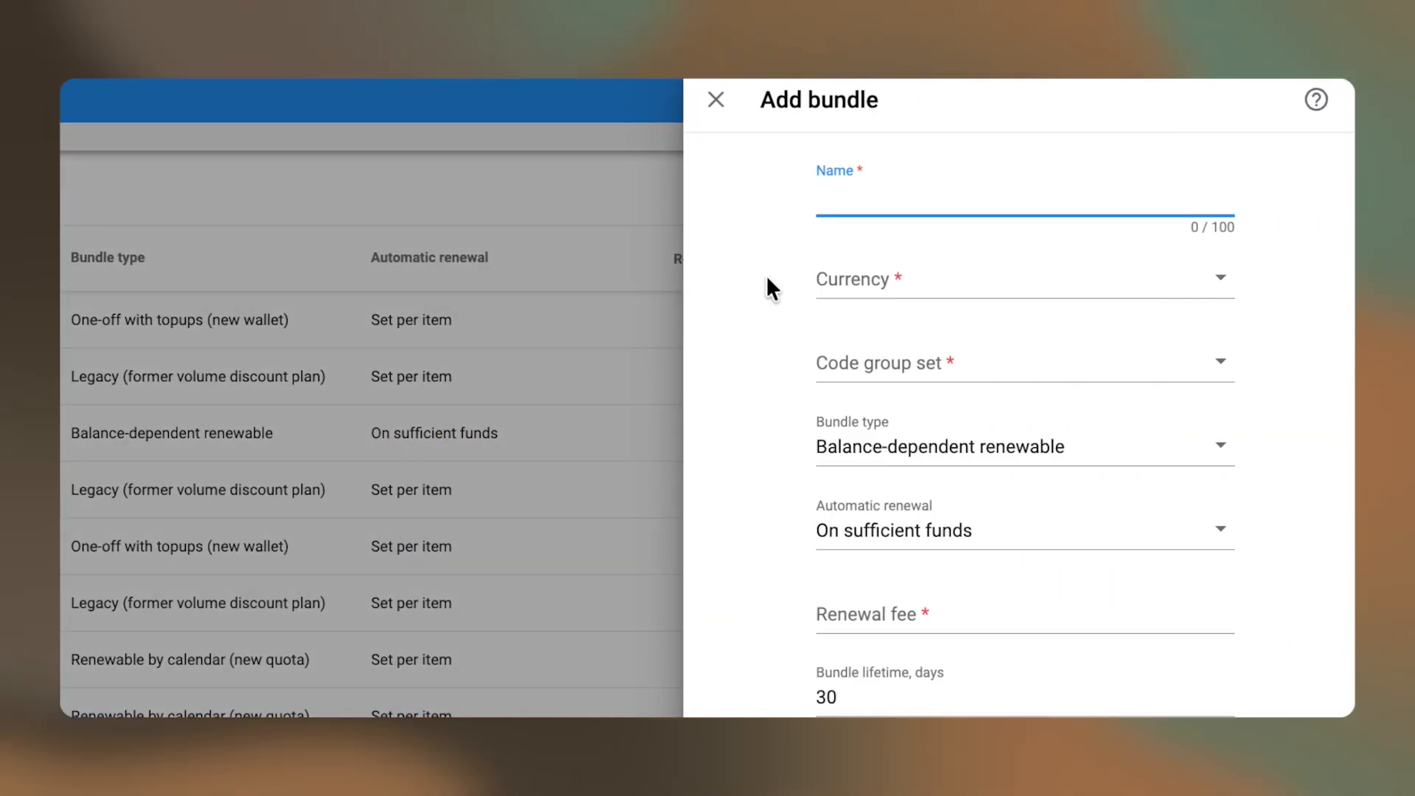
{"action": "type", "text": "Basic"}
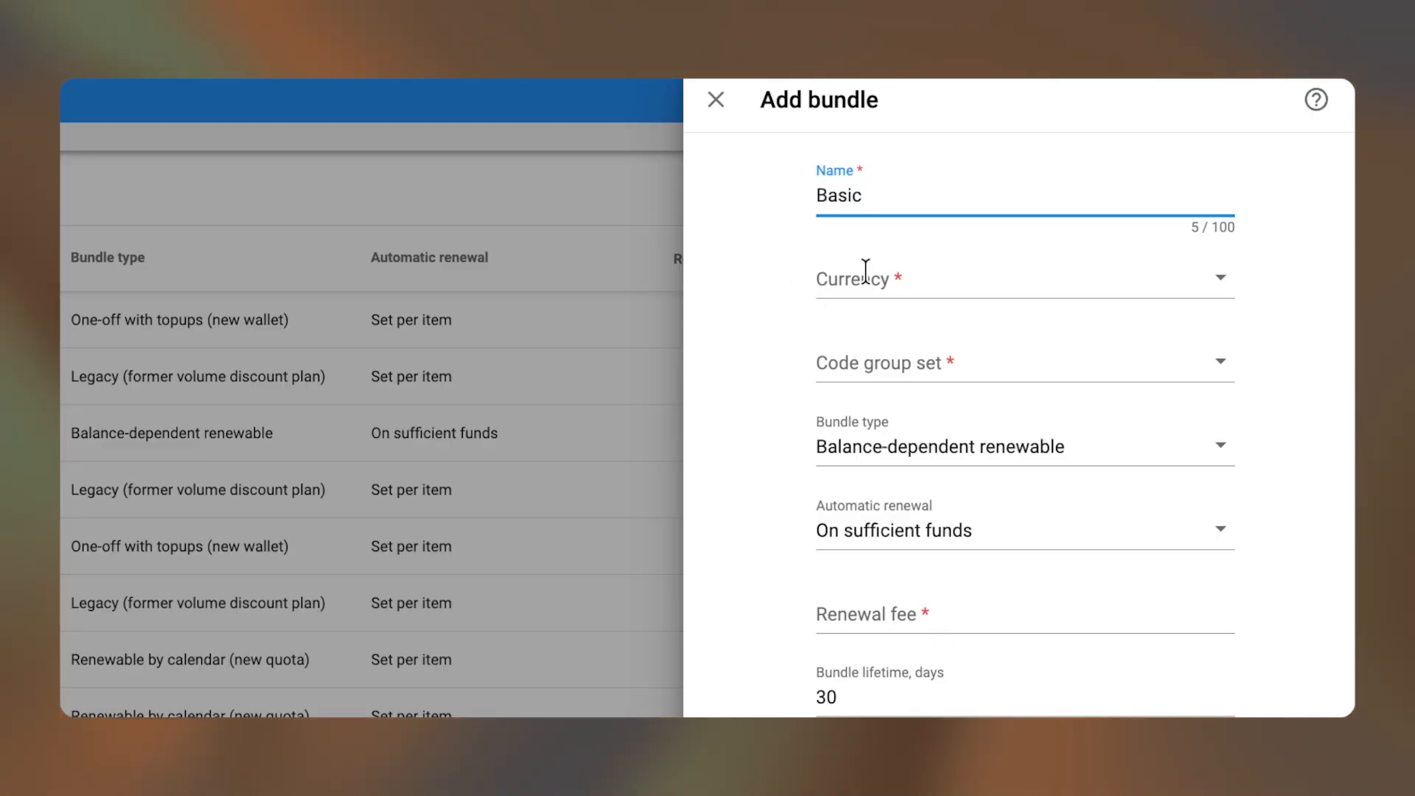
{"action": "left_click", "coordinate": [866, 274]}
{"action": "type", "text": "eu"}
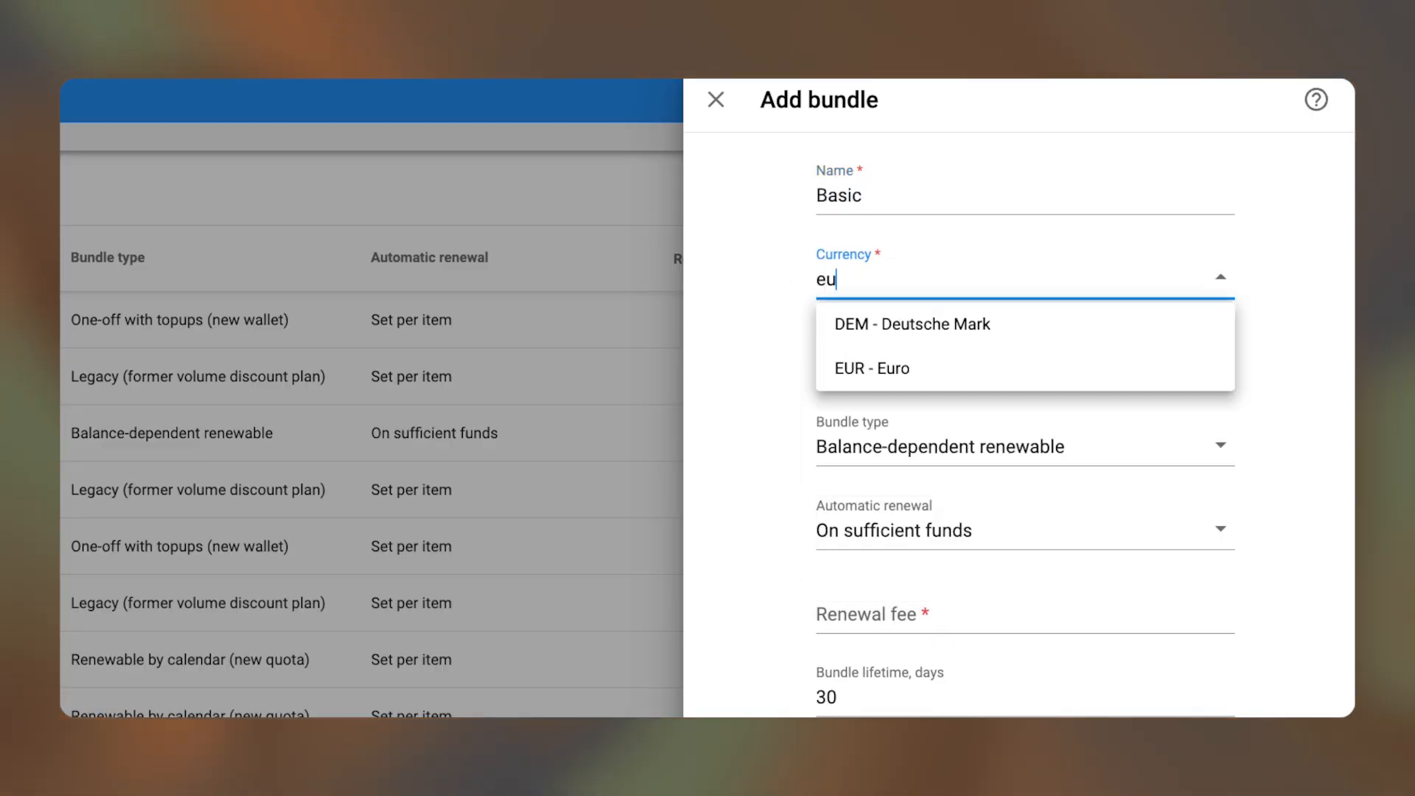
{"action": "left_click", "coordinate": [875, 369]}
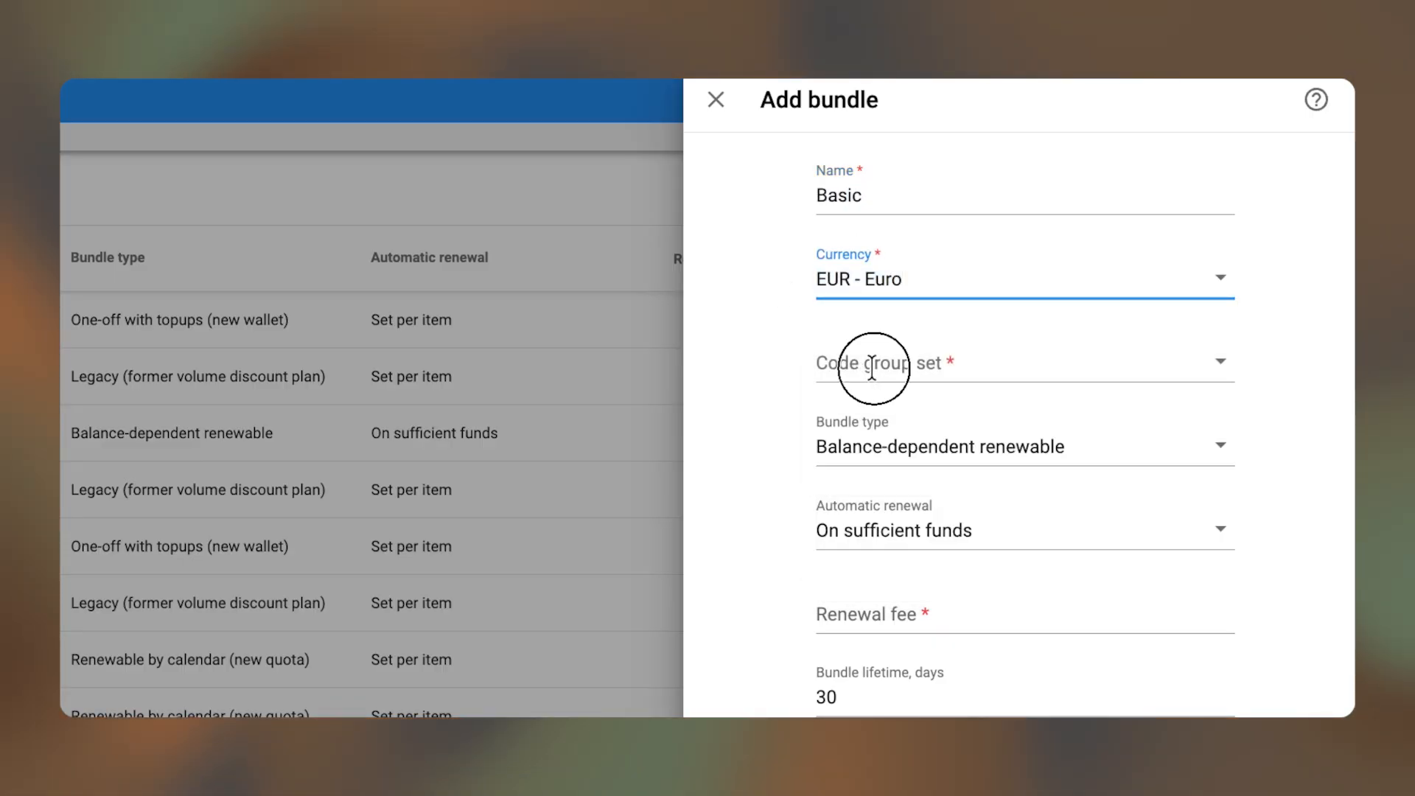
{"action": "left_click", "coordinate": [872, 366]}
{"action": "type", "text": "eu"}
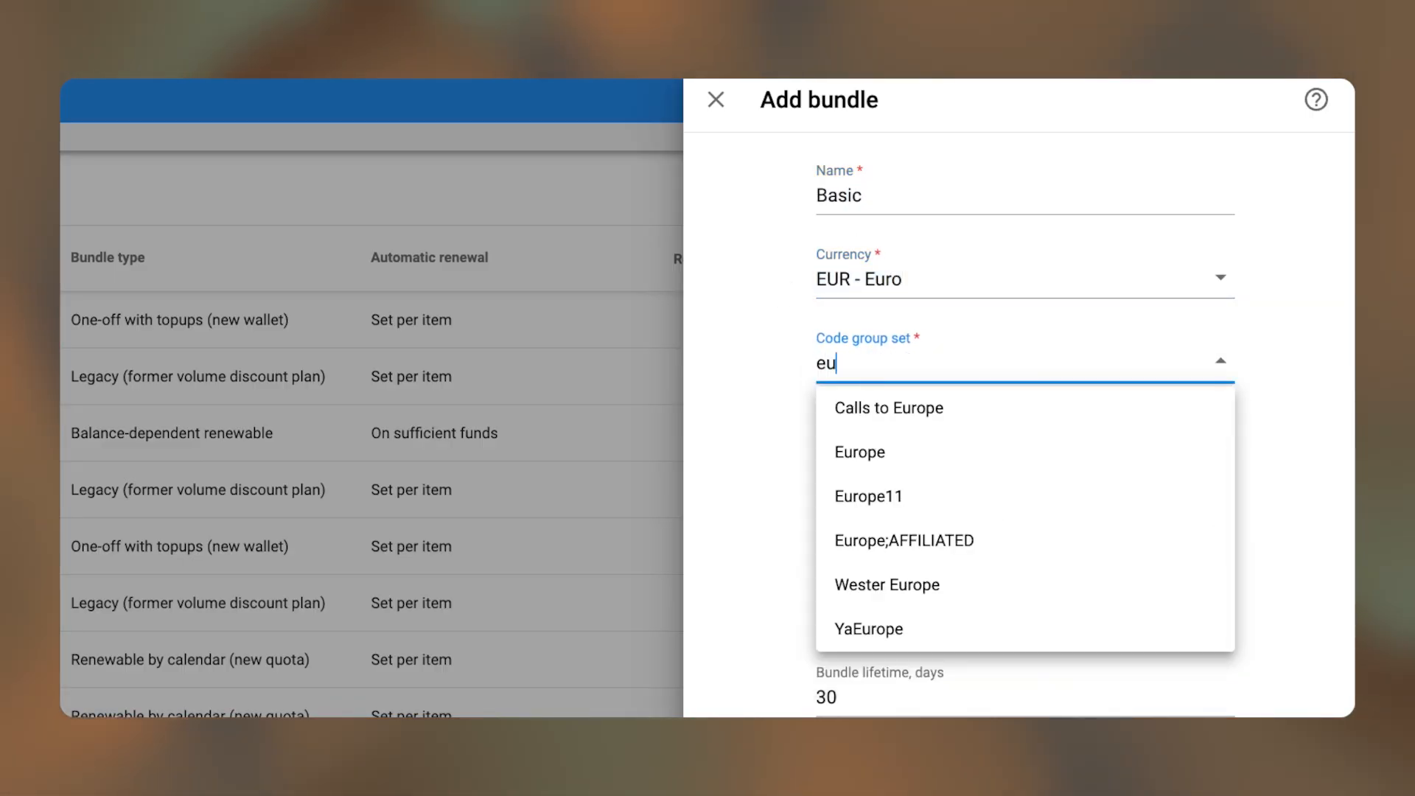
{"action": "left_click", "coordinate": [912, 460]}
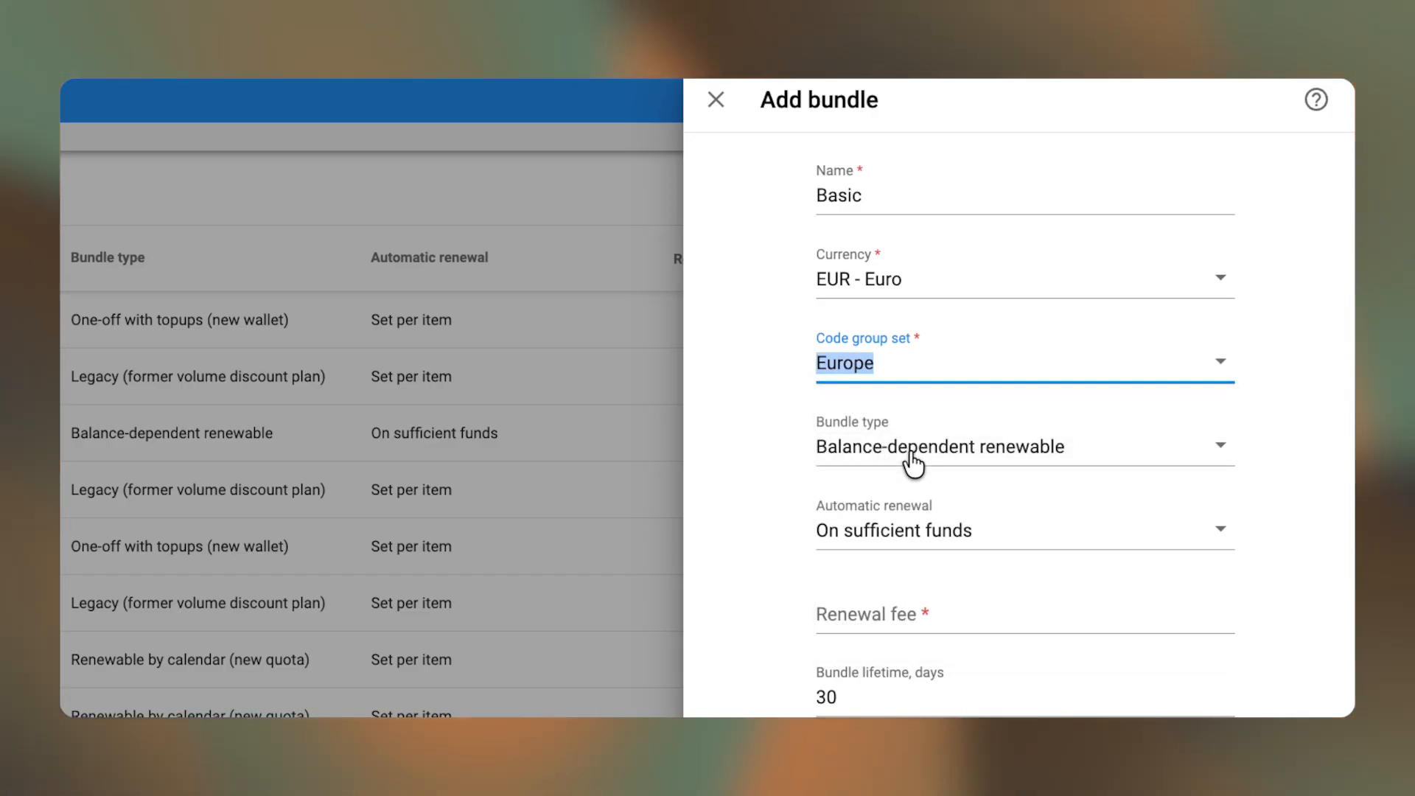
- Set the renewal fee to 9.99 and expiry 'At the same time as activated'
{"action": "left_click", "coordinate": [895, 599]}
{"action": "type", "text": "9"}
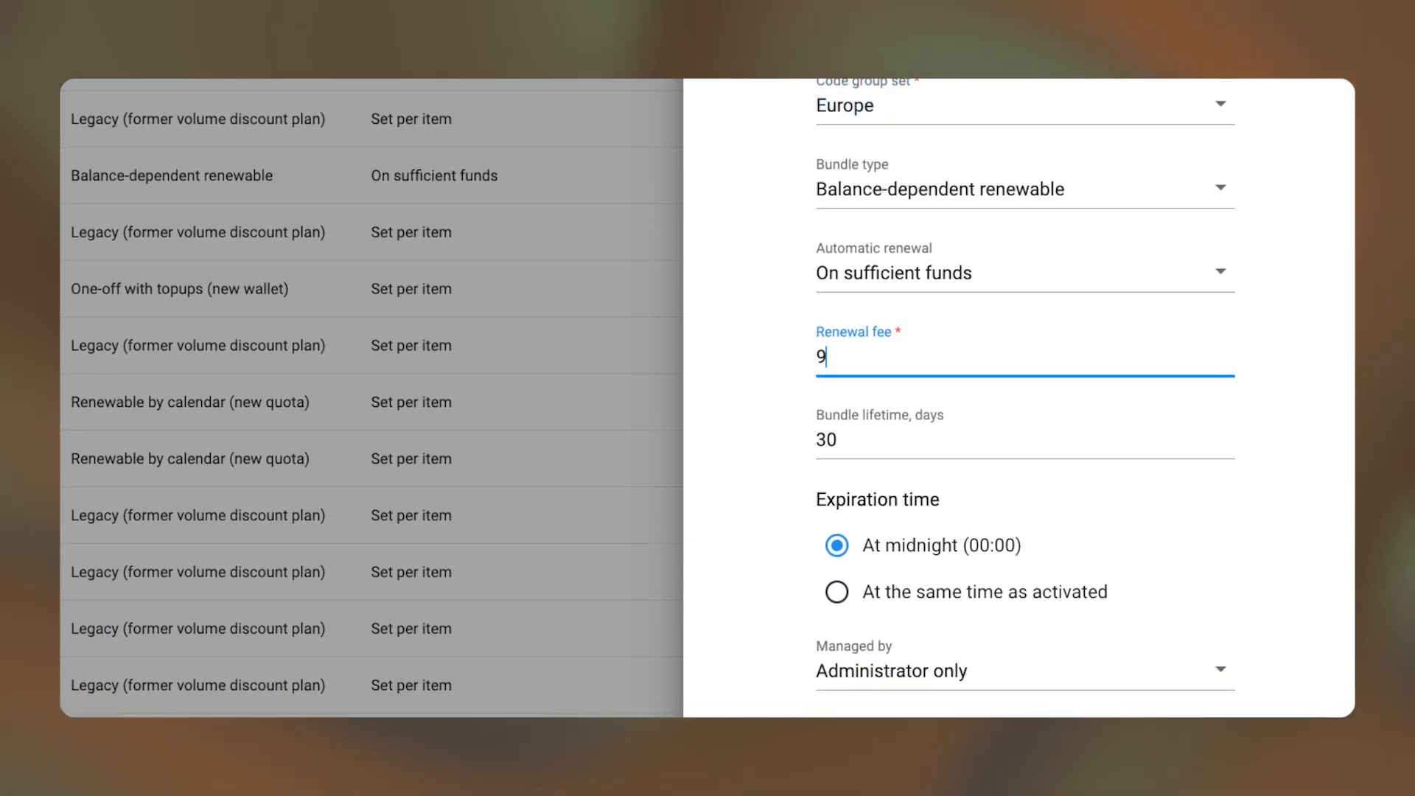
{"action": "type", "text": ".99"}
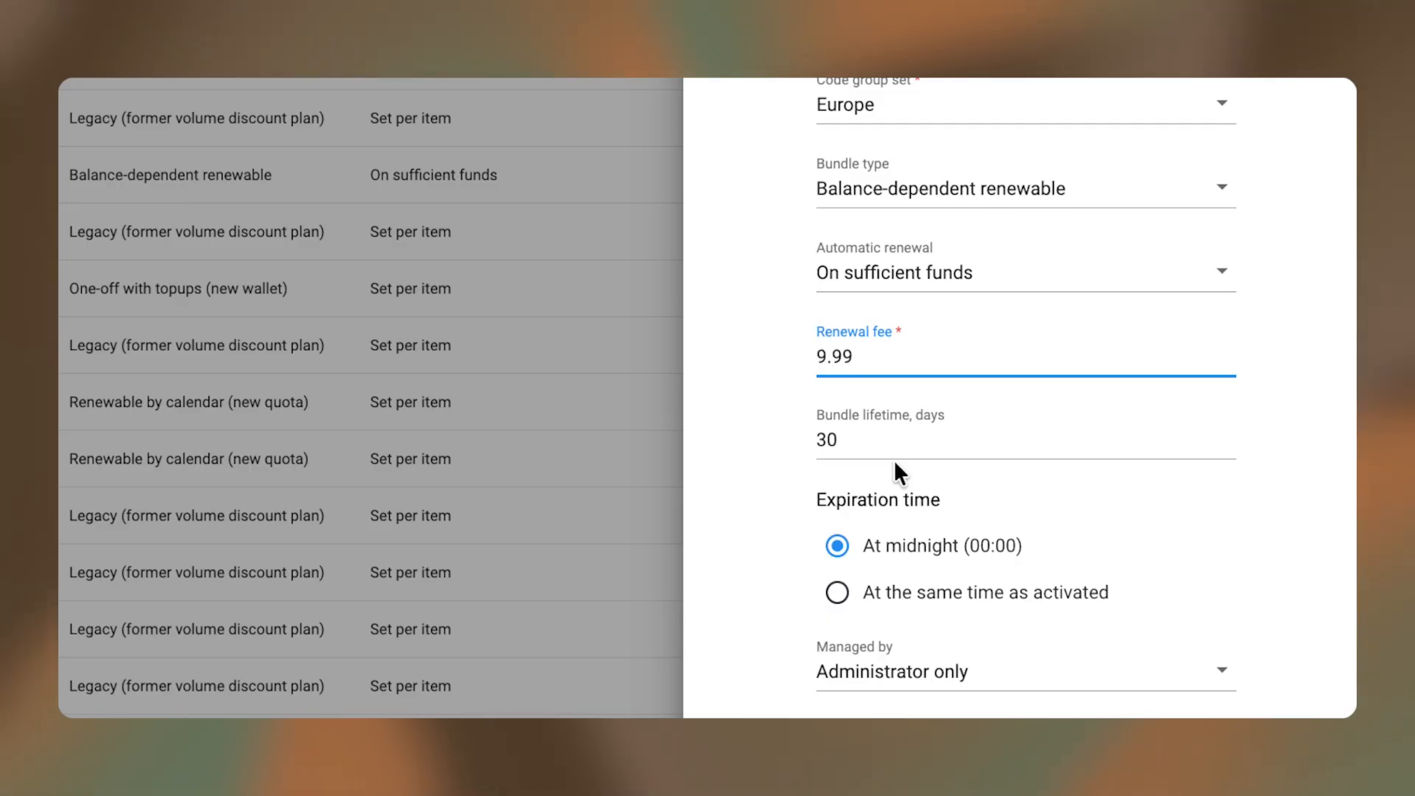
{"action": "left_click", "coordinate": [835, 592]}
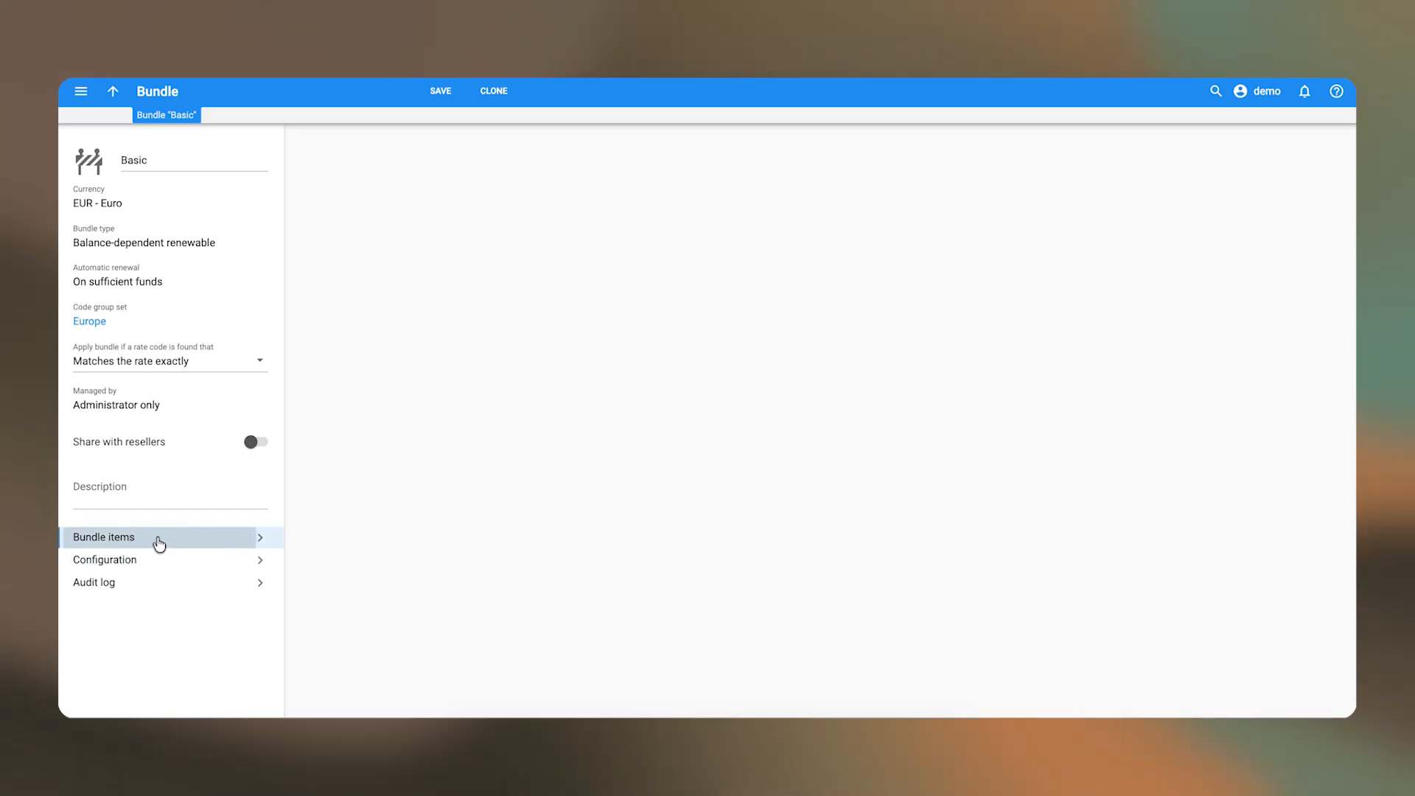
- Add a Voice calls item for code group Spain, measured in minutes, with 100 minutes
{"action": "left_click", "coordinate": [157, 543]}
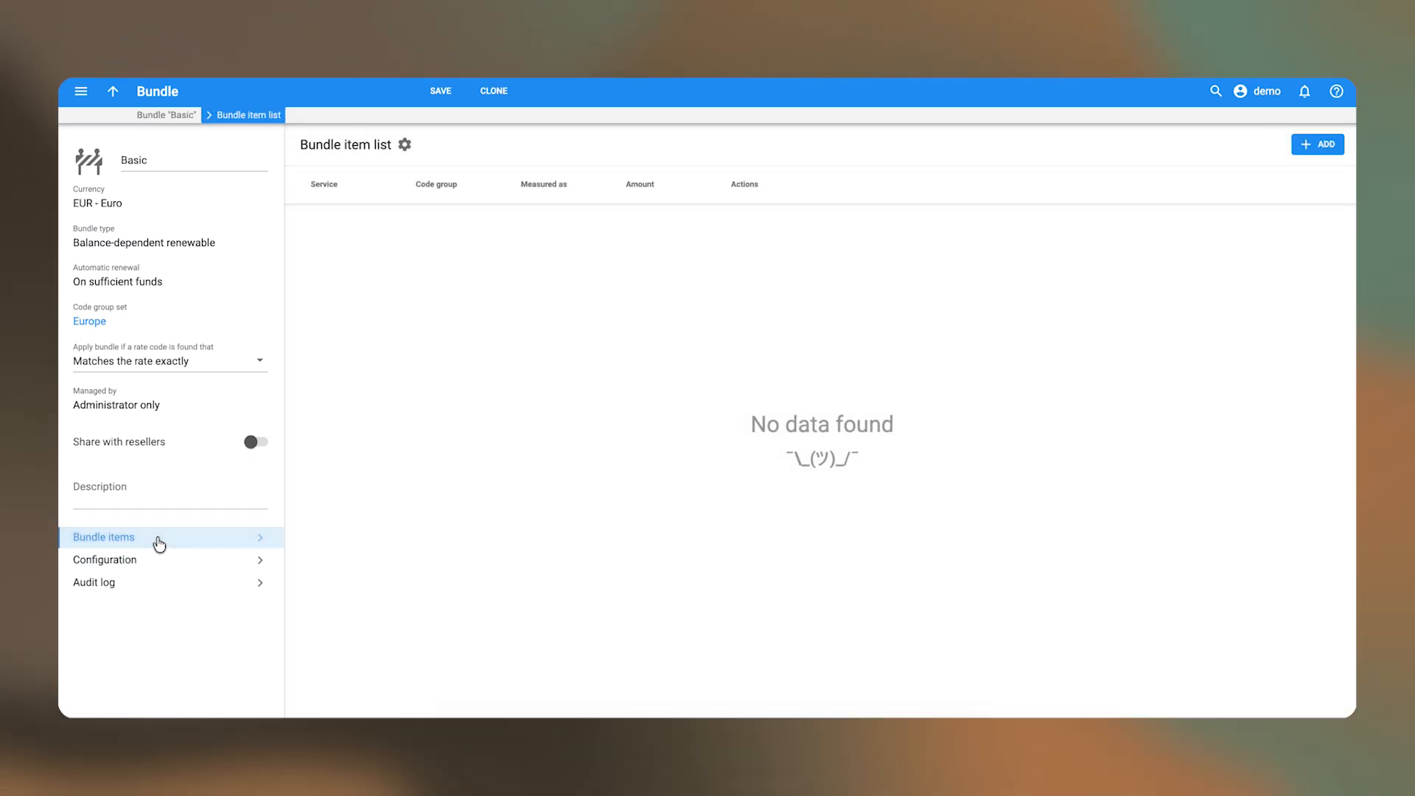
{"action": "left_click", "coordinate": [1318, 144]}
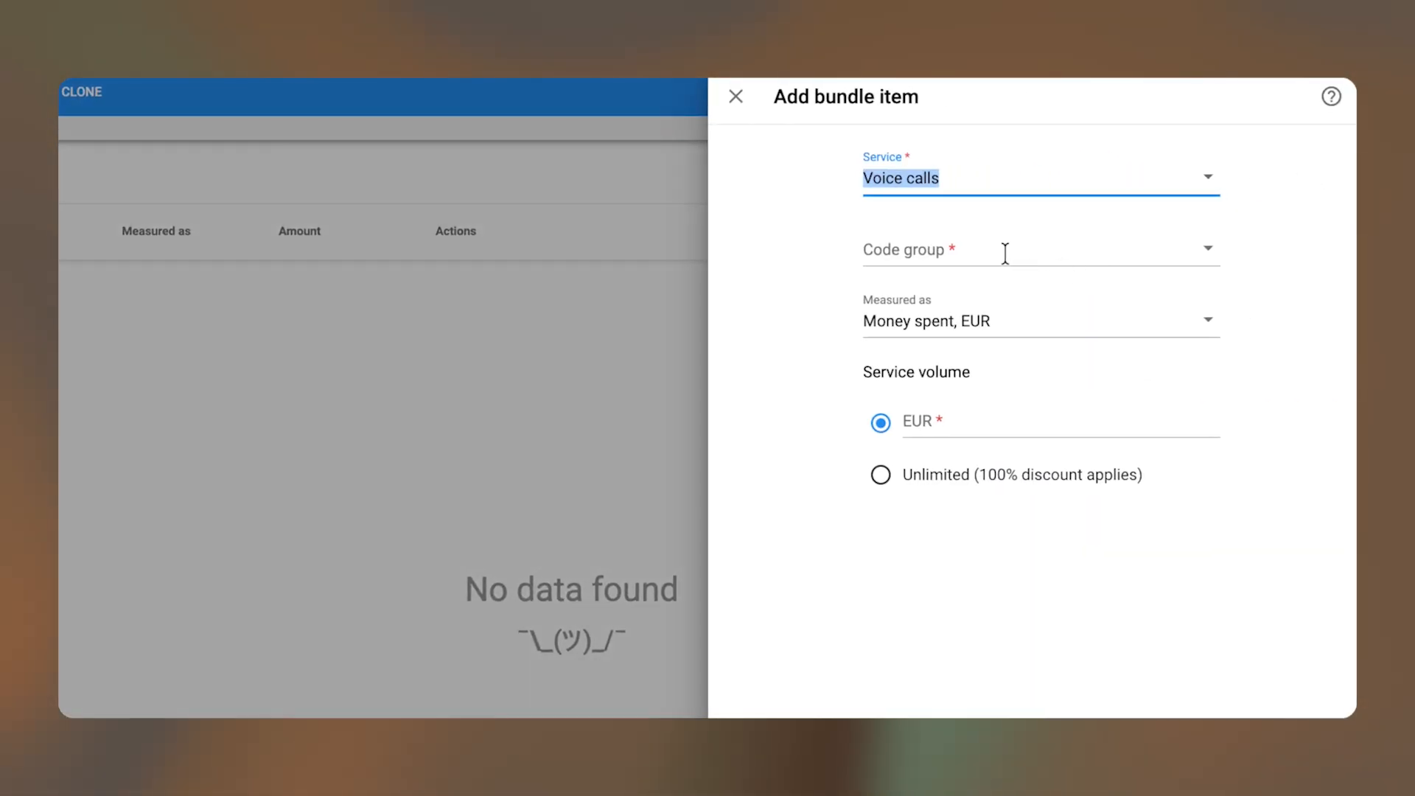
{"action": "left_click", "coordinate": [997, 248]}
{"action": "type", "text": "sp"}
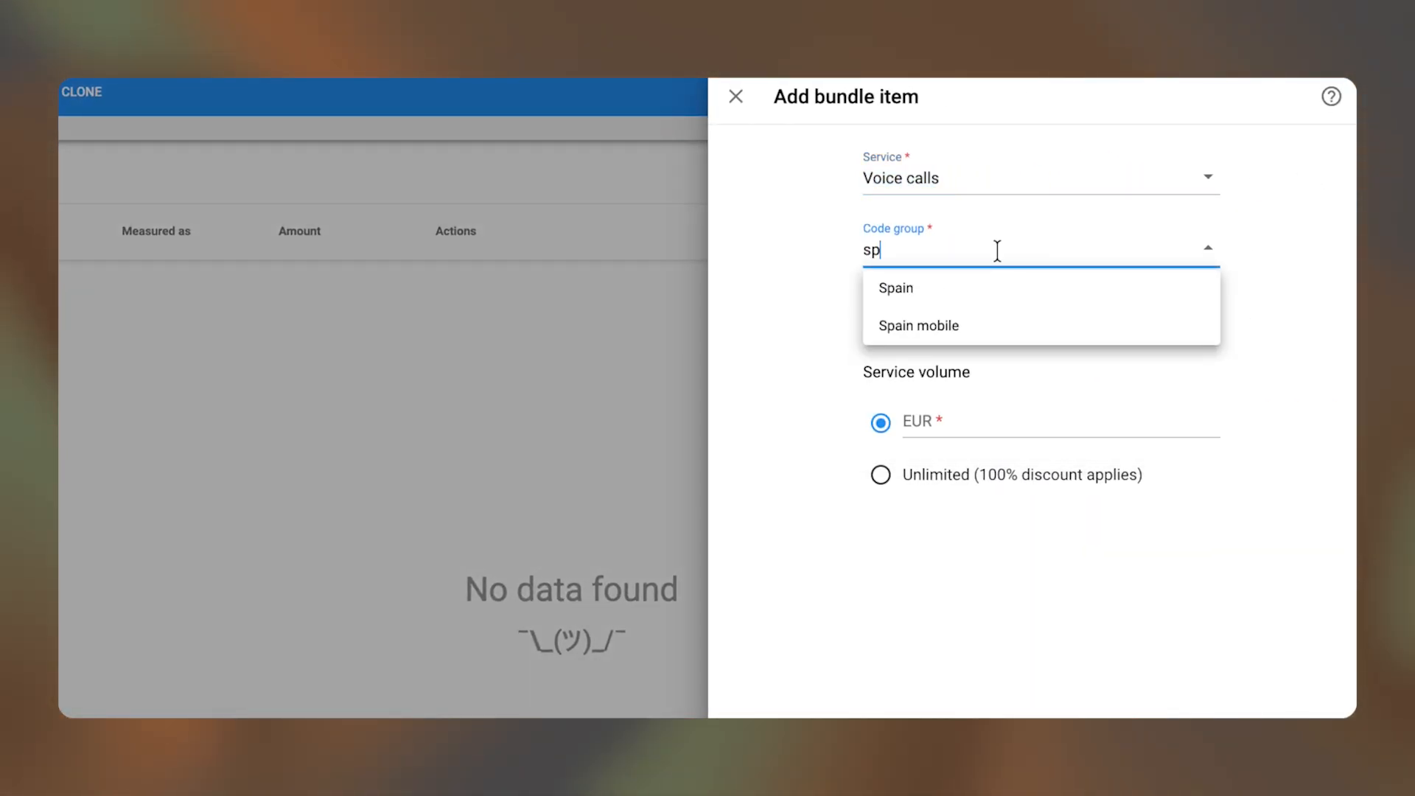
{"action": "left_click", "coordinate": [1011, 291]}
{"action": "left_click", "coordinate": [971, 329]}
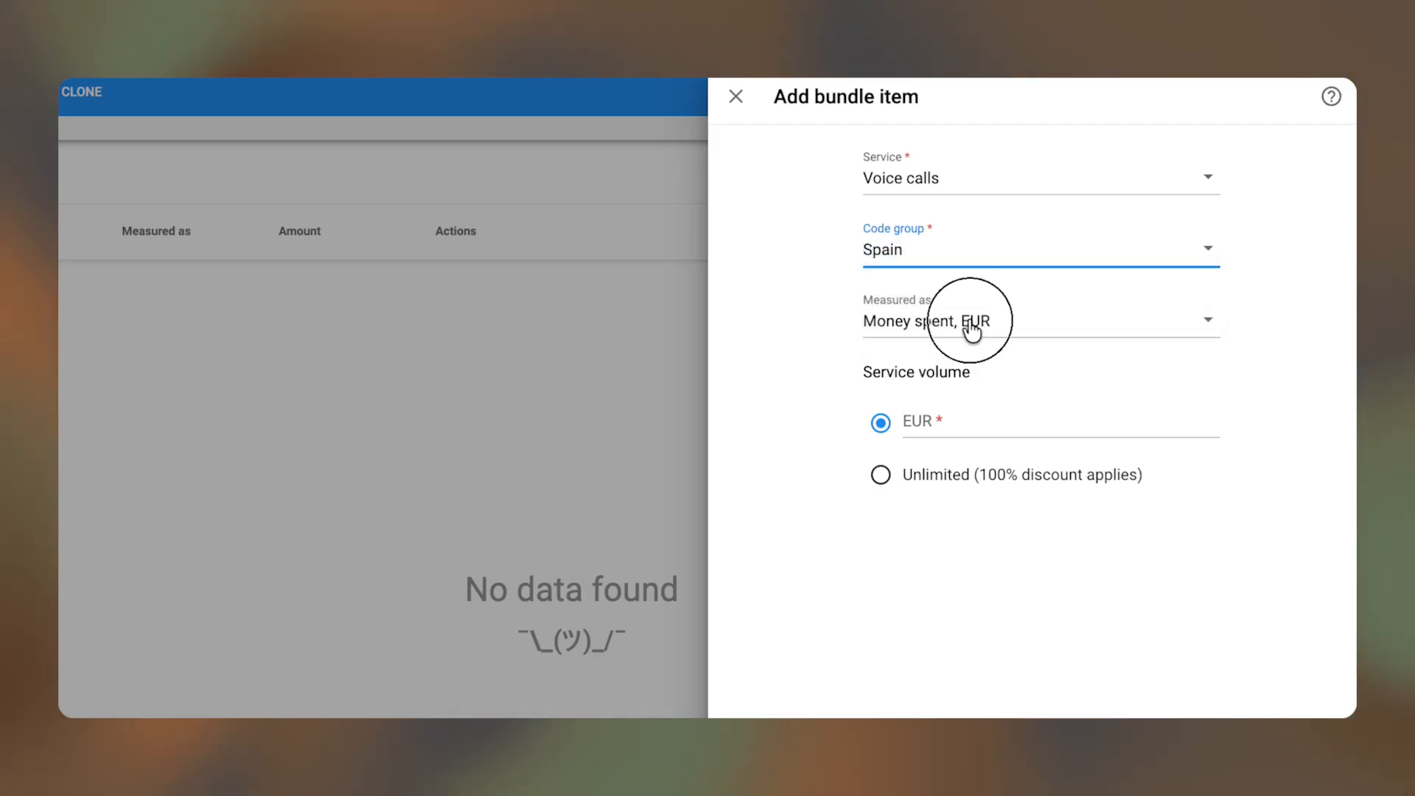
{"action": "left_click", "coordinate": [943, 390]}
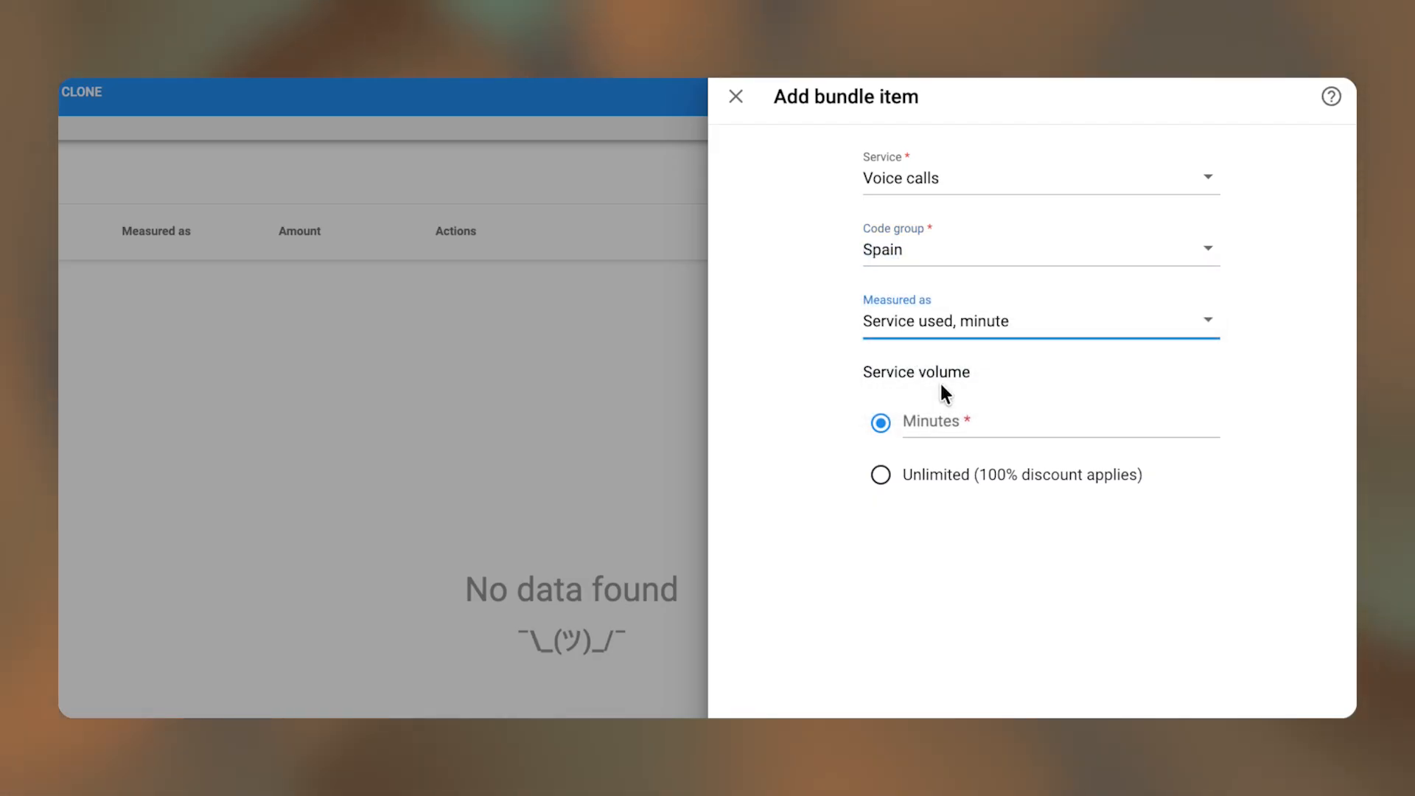
{"action": "left_click", "coordinate": [933, 434]}
{"action": "type", "text": "100"}
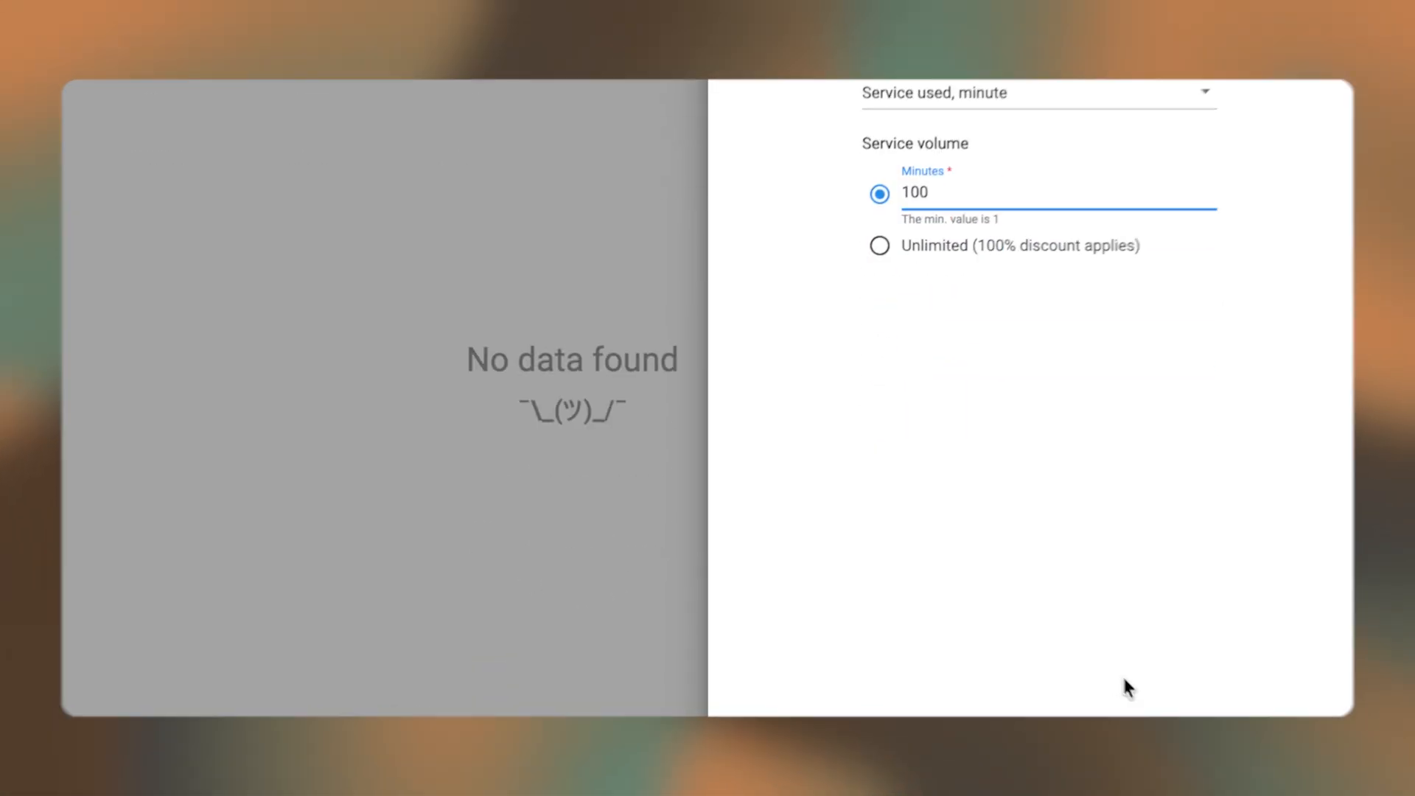
{"action": "left_click", "coordinate": [73, 299]}
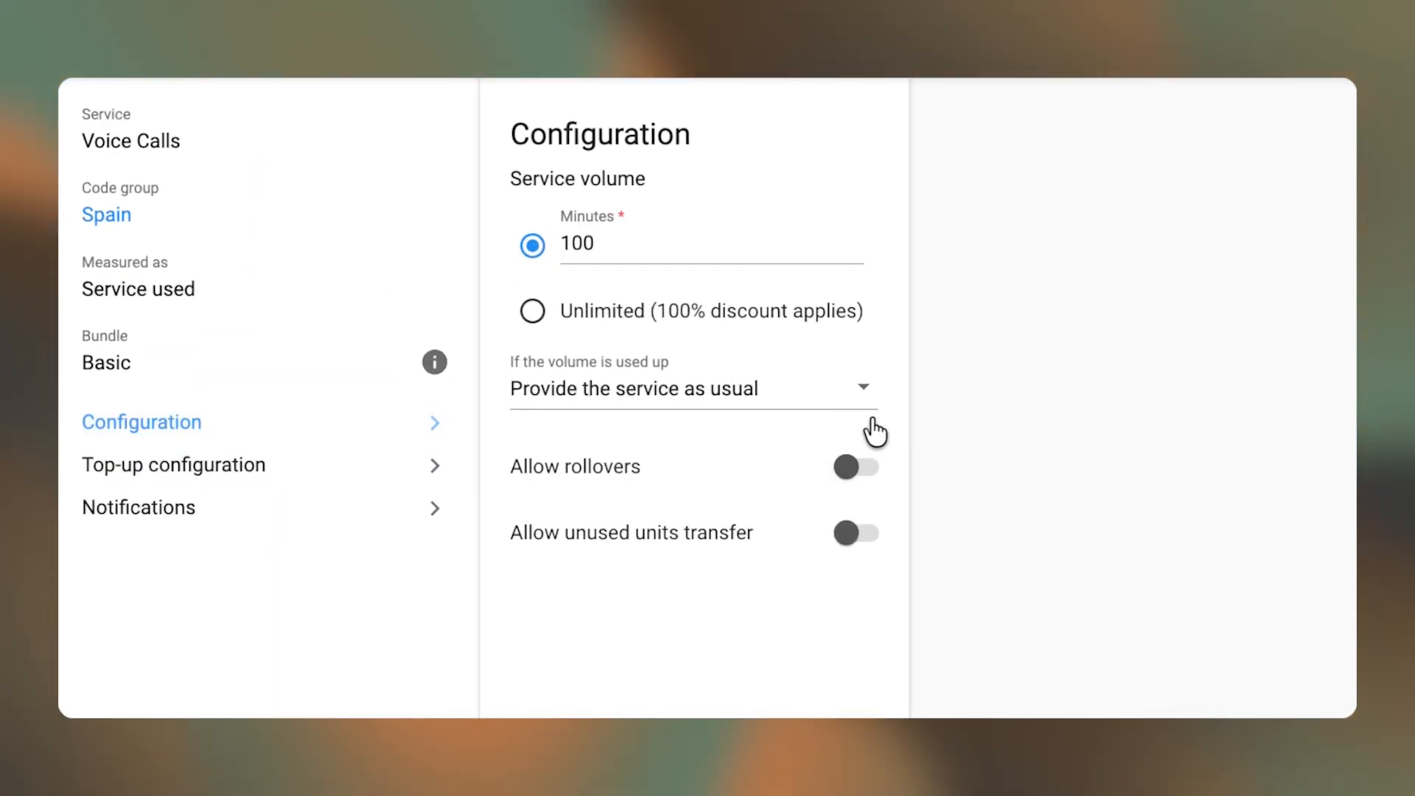
- Turn on Allow rollovers for the 100 Spain voice-call minutes
{"action": "left_click", "coordinate": [868, 473]}
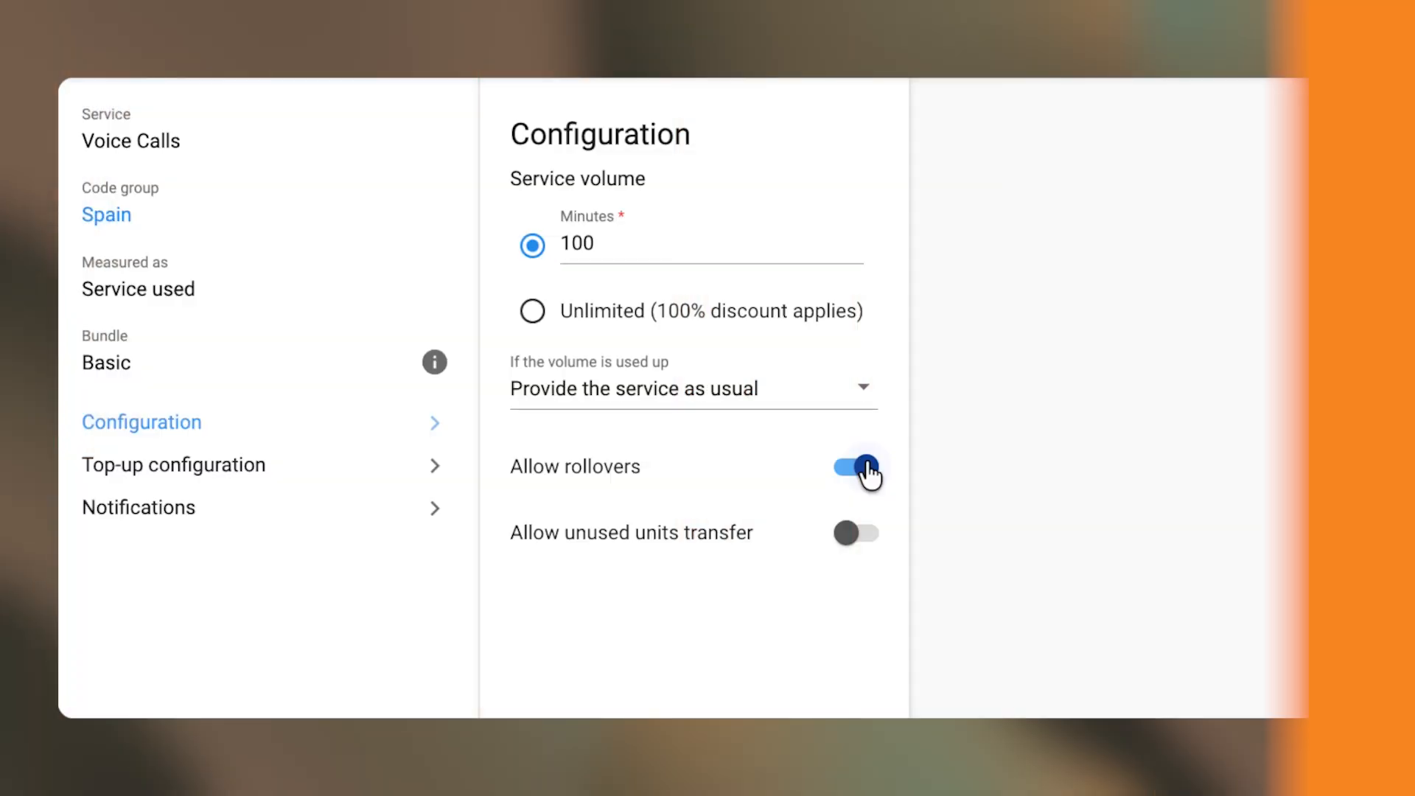
- Enable expirable top-ups with a first top-up of 30 minutes for 3.99 EUR lasting 7 days
{"action": "left_click", "coordinate": [316, 473]}
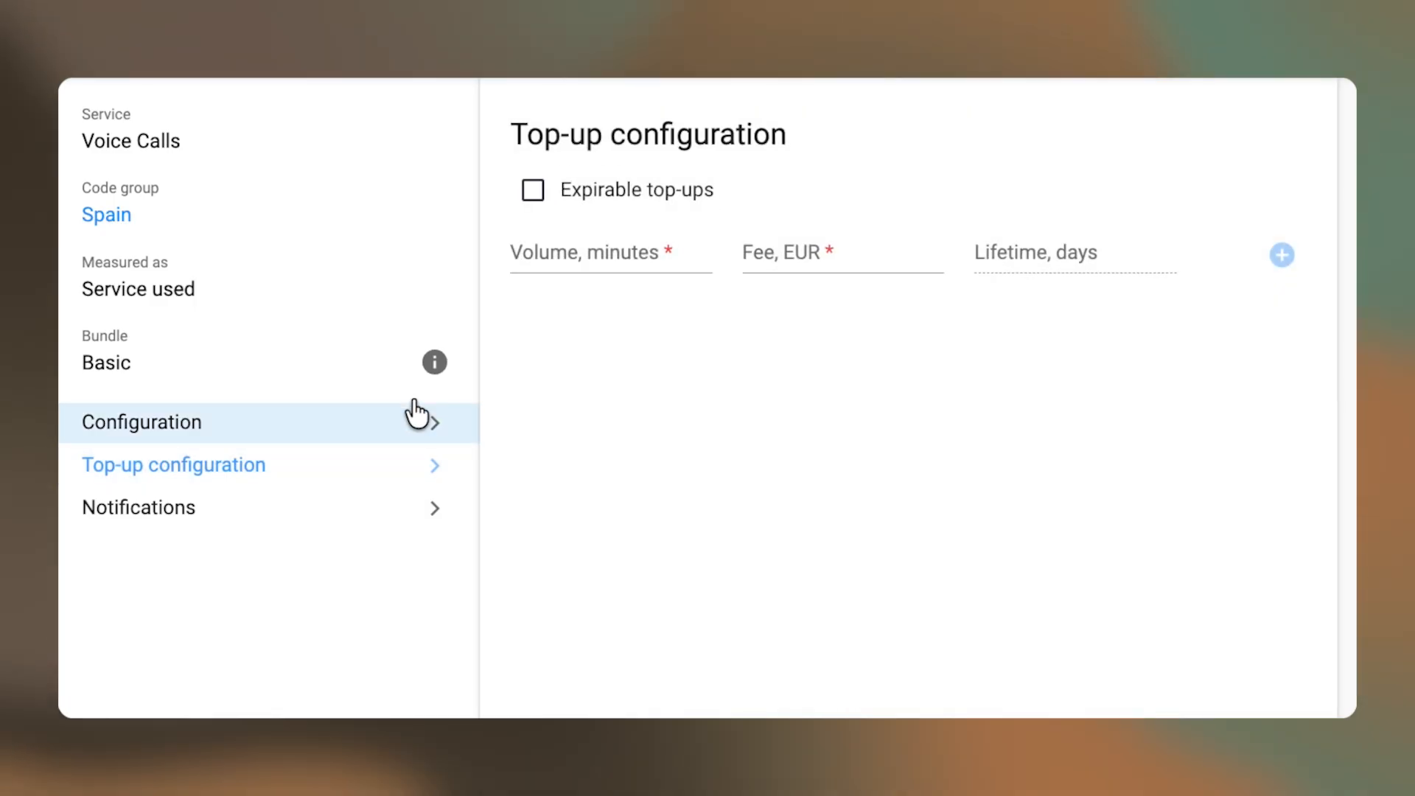
{"action": "left_click", "coordinate": [635, 251]}
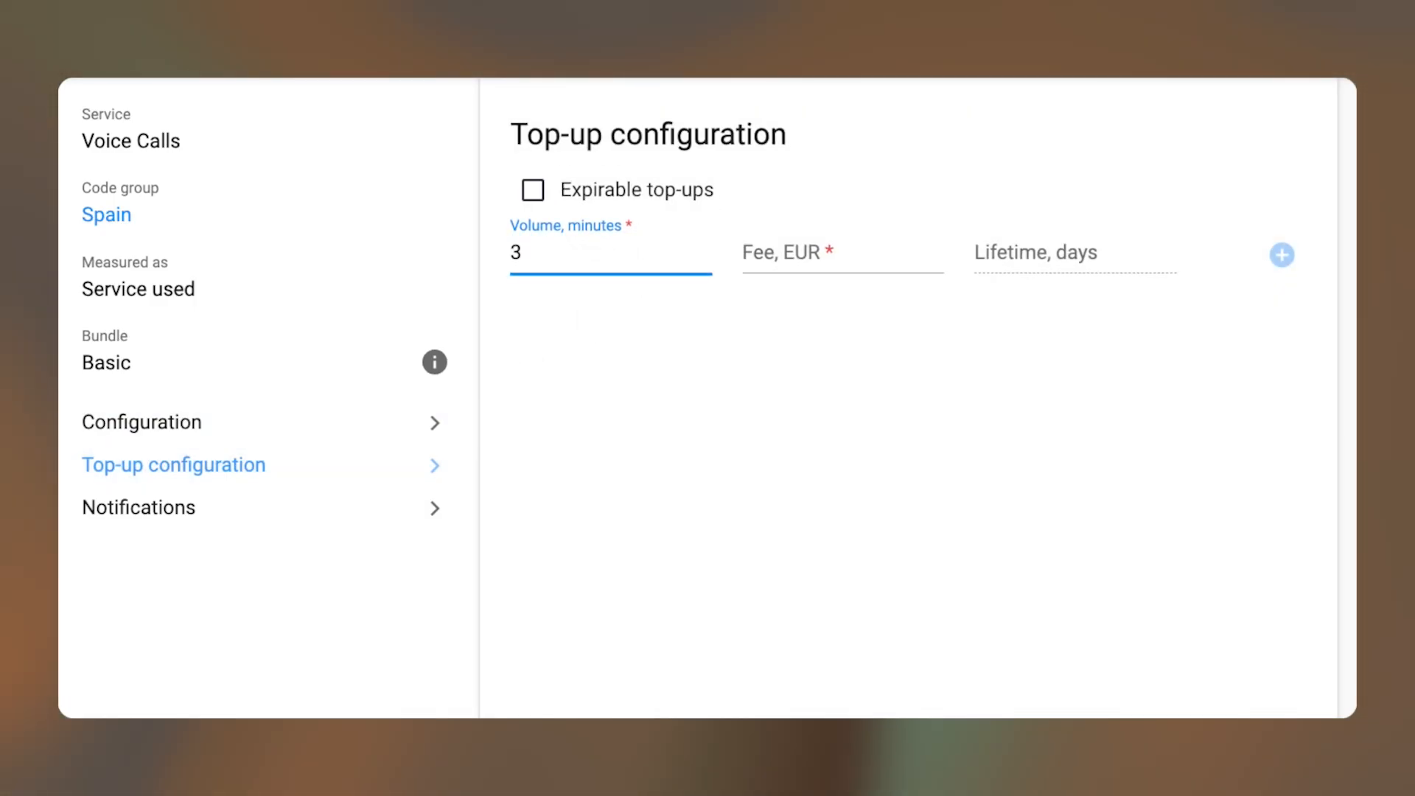
{"action": "left_click", "coordinate": [810, 255]}
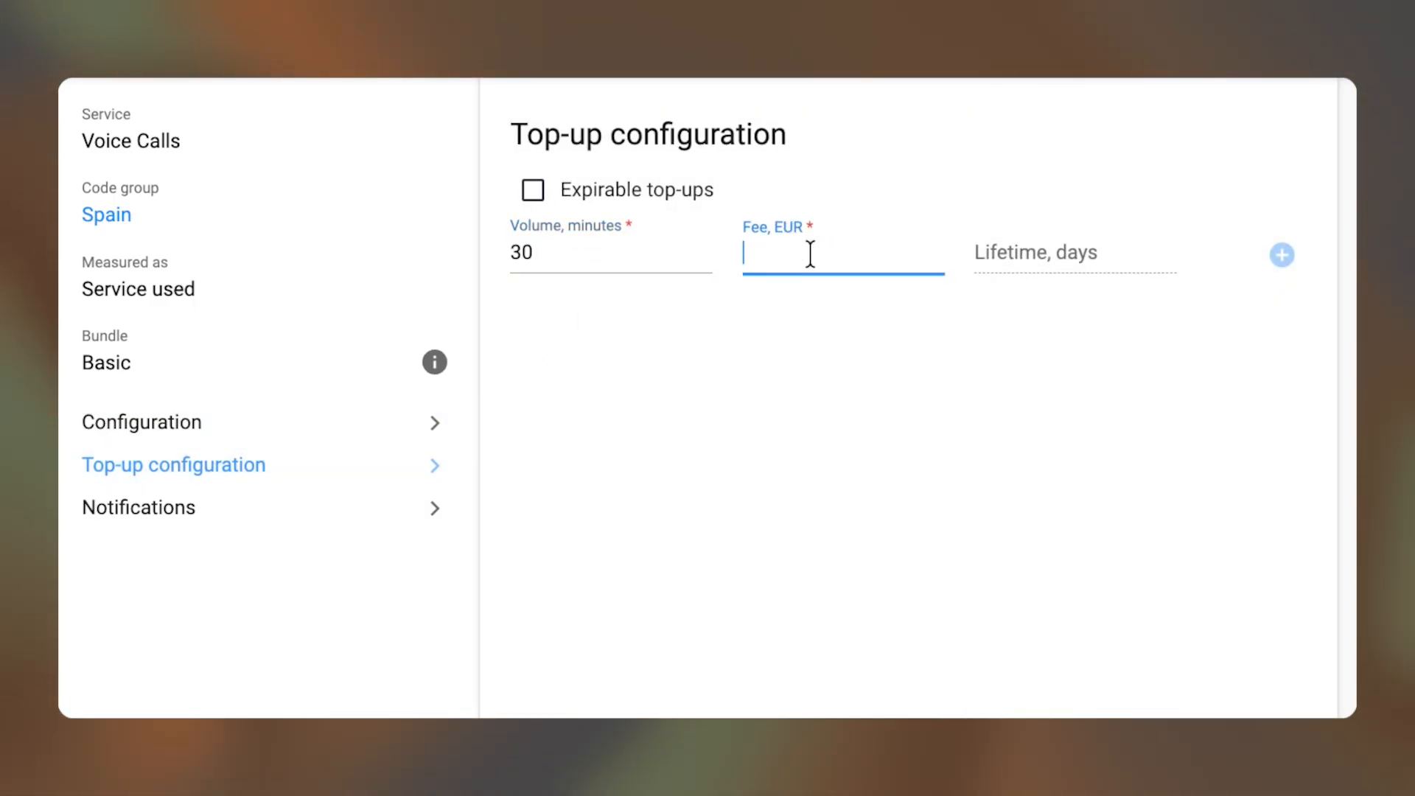
{"action": "type", "text": "3.99"}
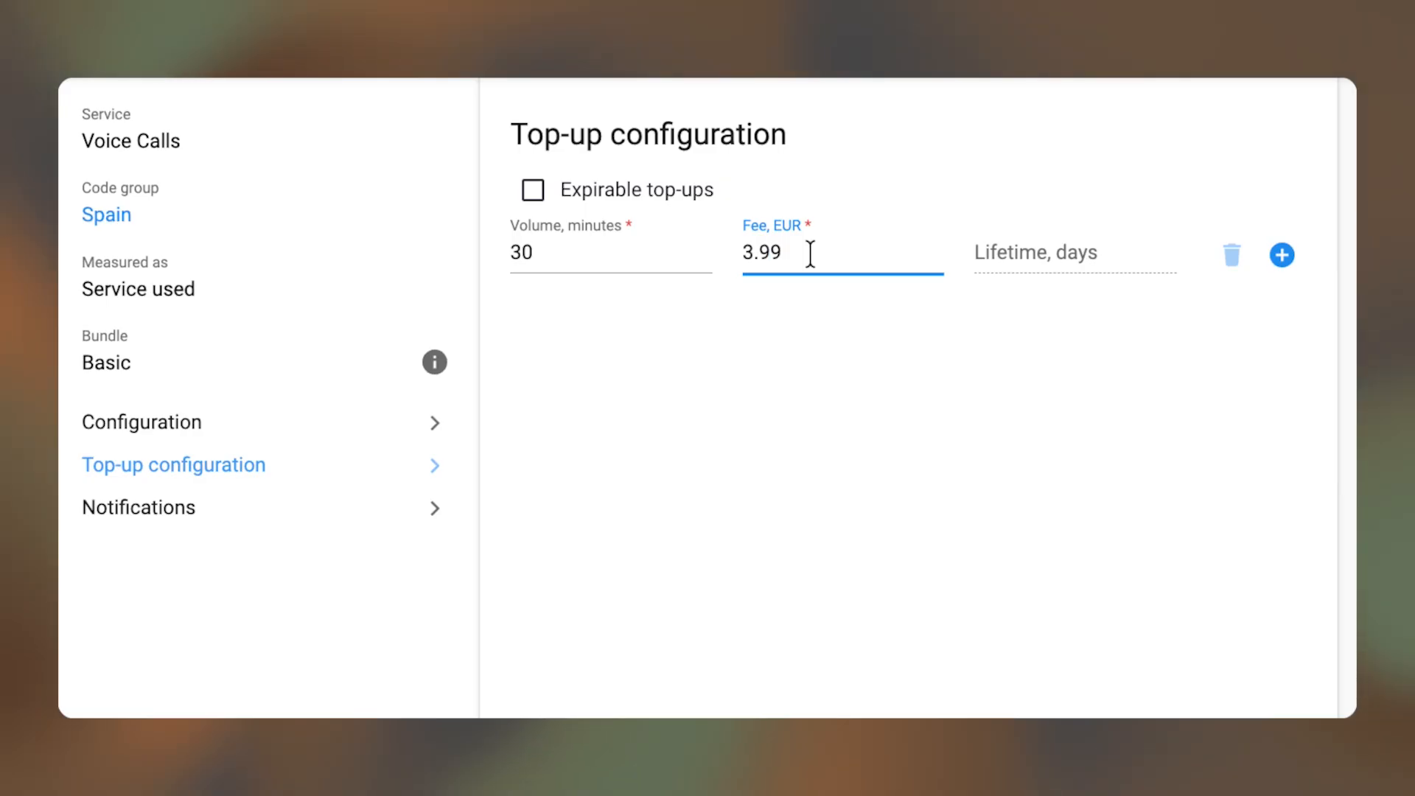
{"action": "left_click", "coordinate": [999, 253]}
{"action": "left_click", "coordinate": [683, 195]}
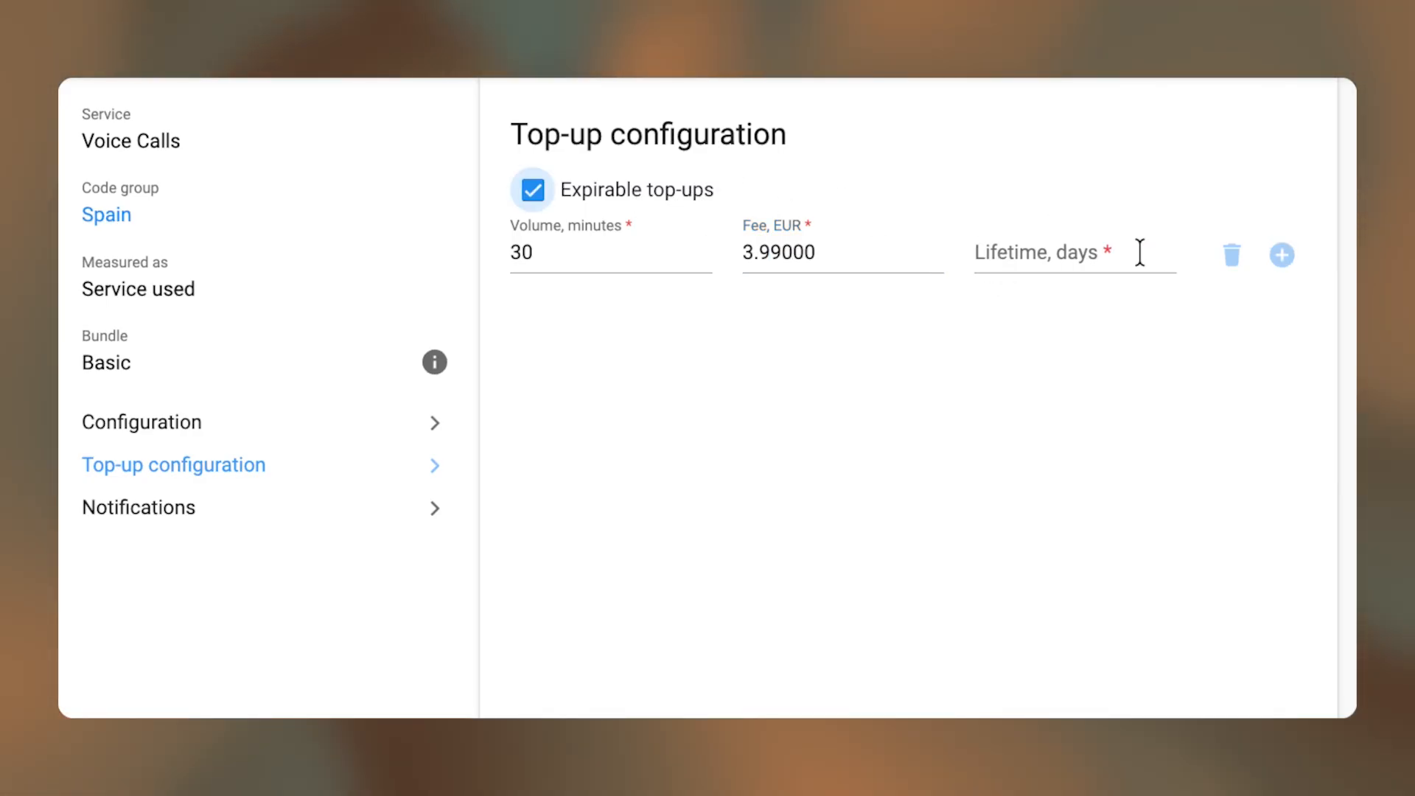
{"action": "left_click", "coordinate": [1131, 252]}
{"action": "type", "text": "7"}
- Add a second top-up of 60 minutes for 4.99 EUR lasting 7 days
{"action": "left_click", "coordinate": [1282, 255]}
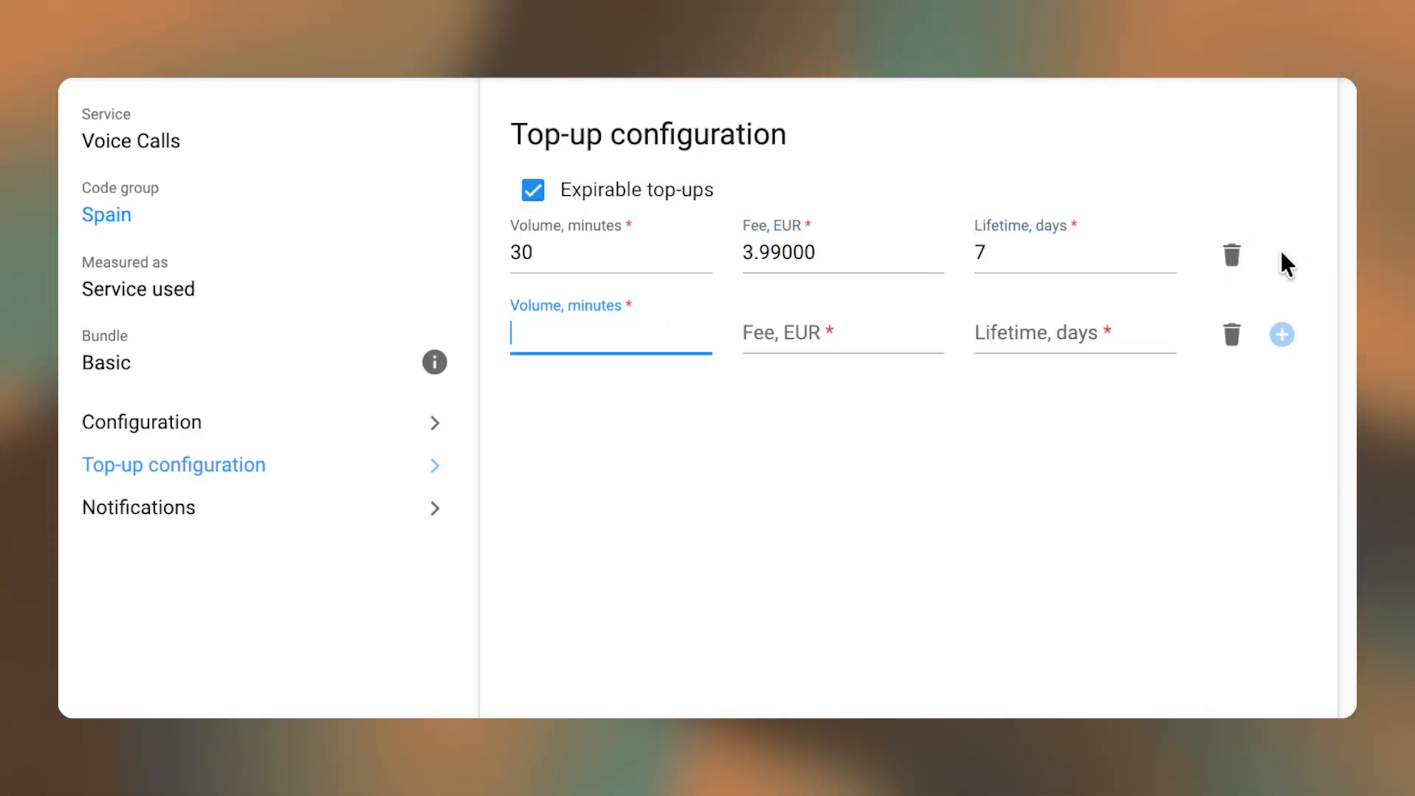
{"action": "type", "text": "60"}
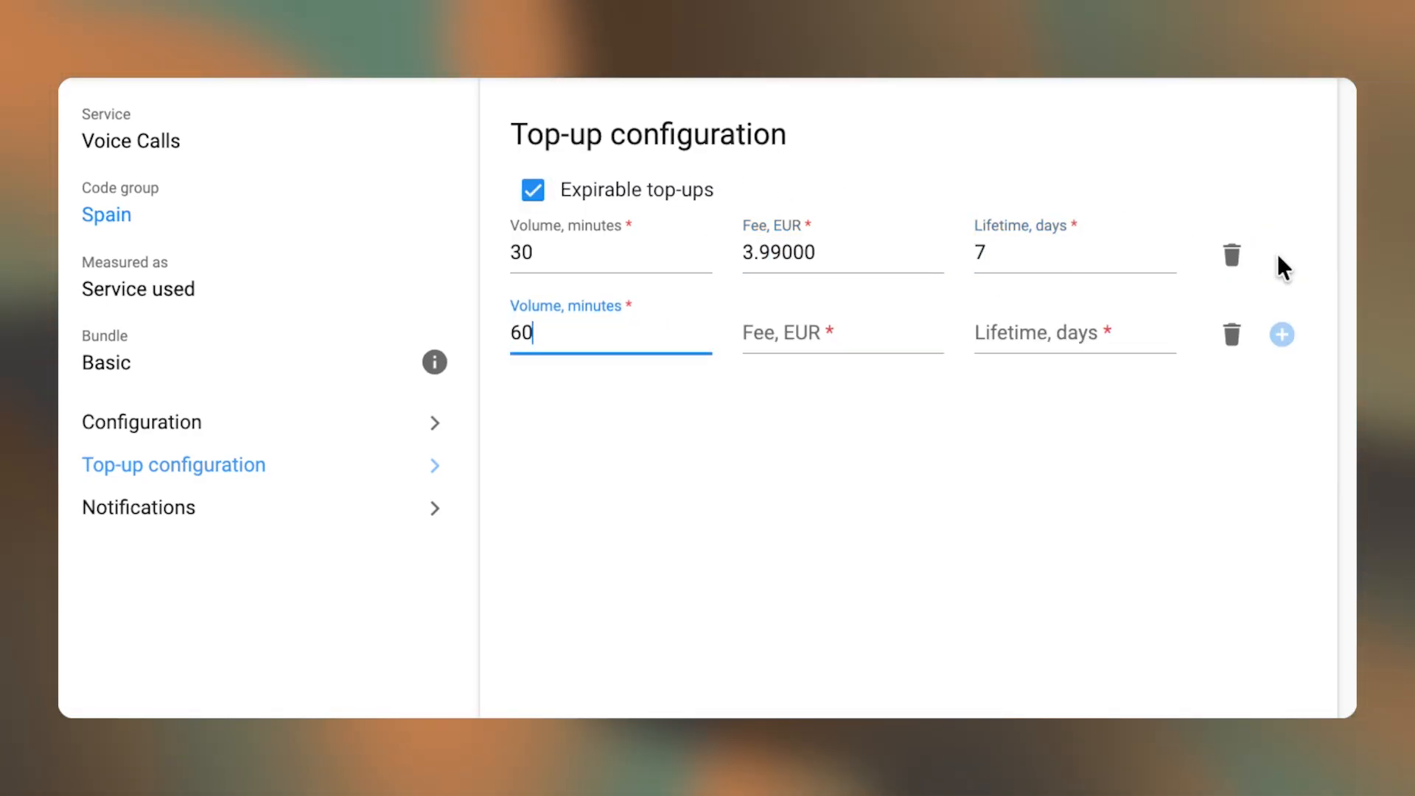
{"action": "left_click", "coordinate": [867, 337]}
{"action": "type", "text": "4.99"}
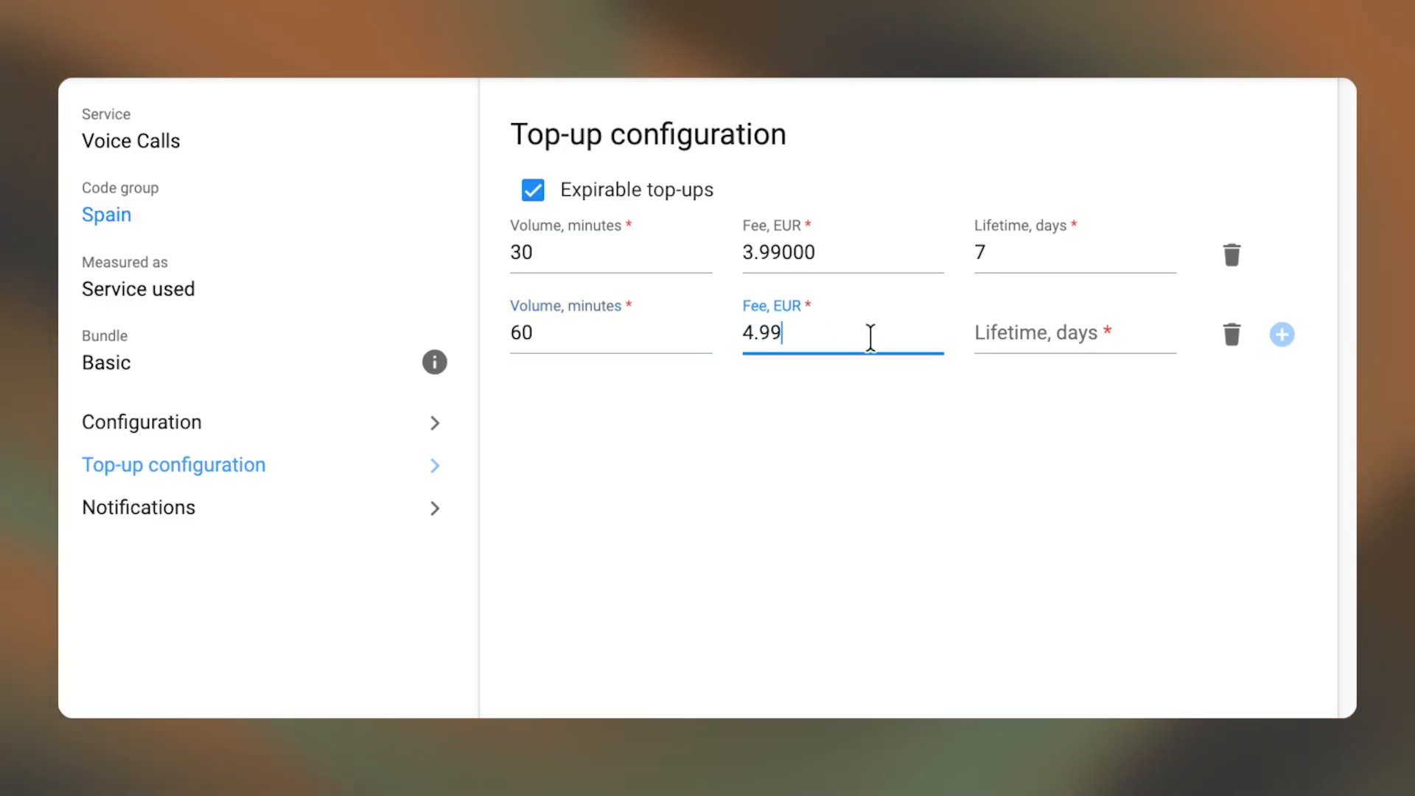
{"action": "left_click", "coordinate": [1021, 328]}
{"action": "type", "text": "7"}
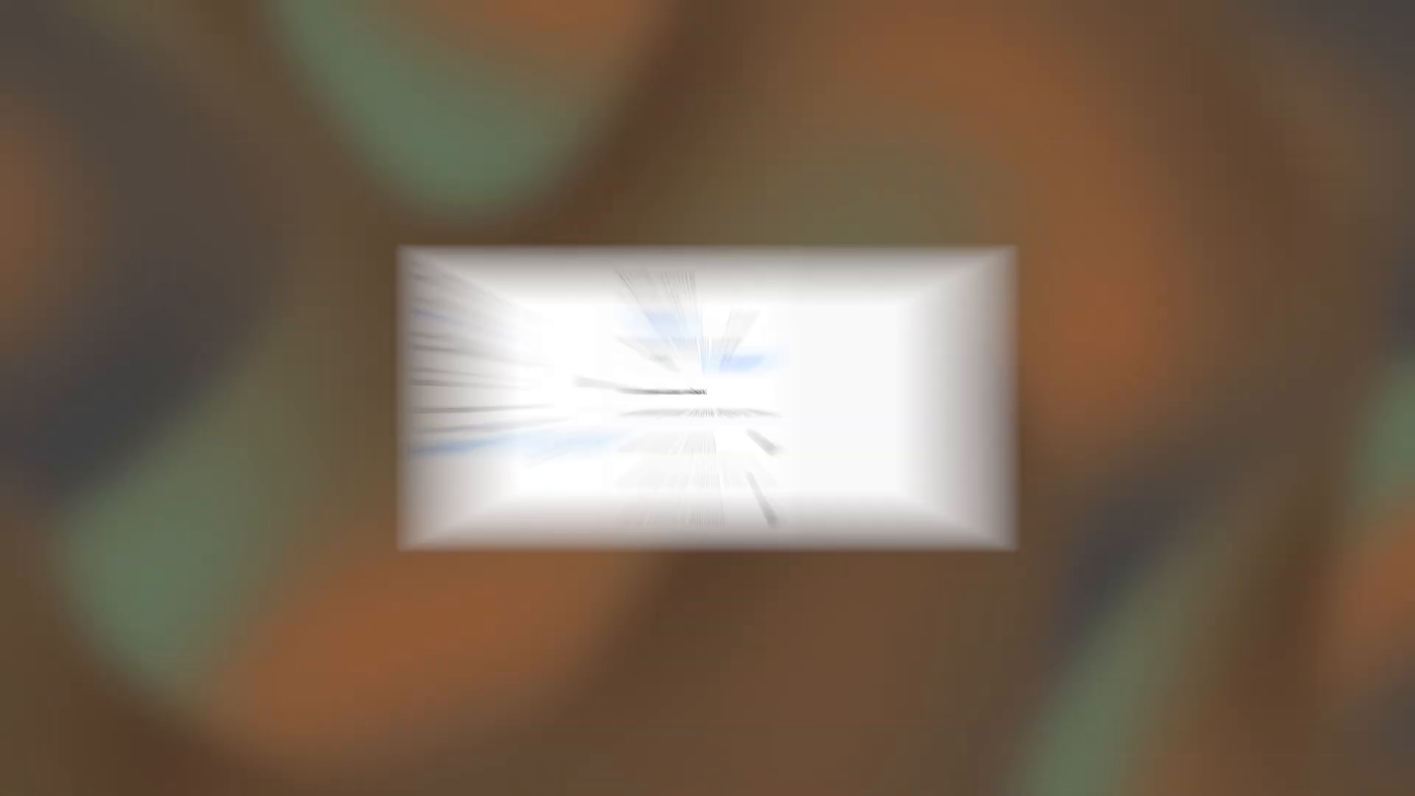
- Set percent notifications at 80% remaining, on main and top-up depletion, and 5 days before top-up expiry, then save
{"action": "left_click", "coordinate": [325, 508]}
{"action": "left_click", "coordinate": [809, 216]}
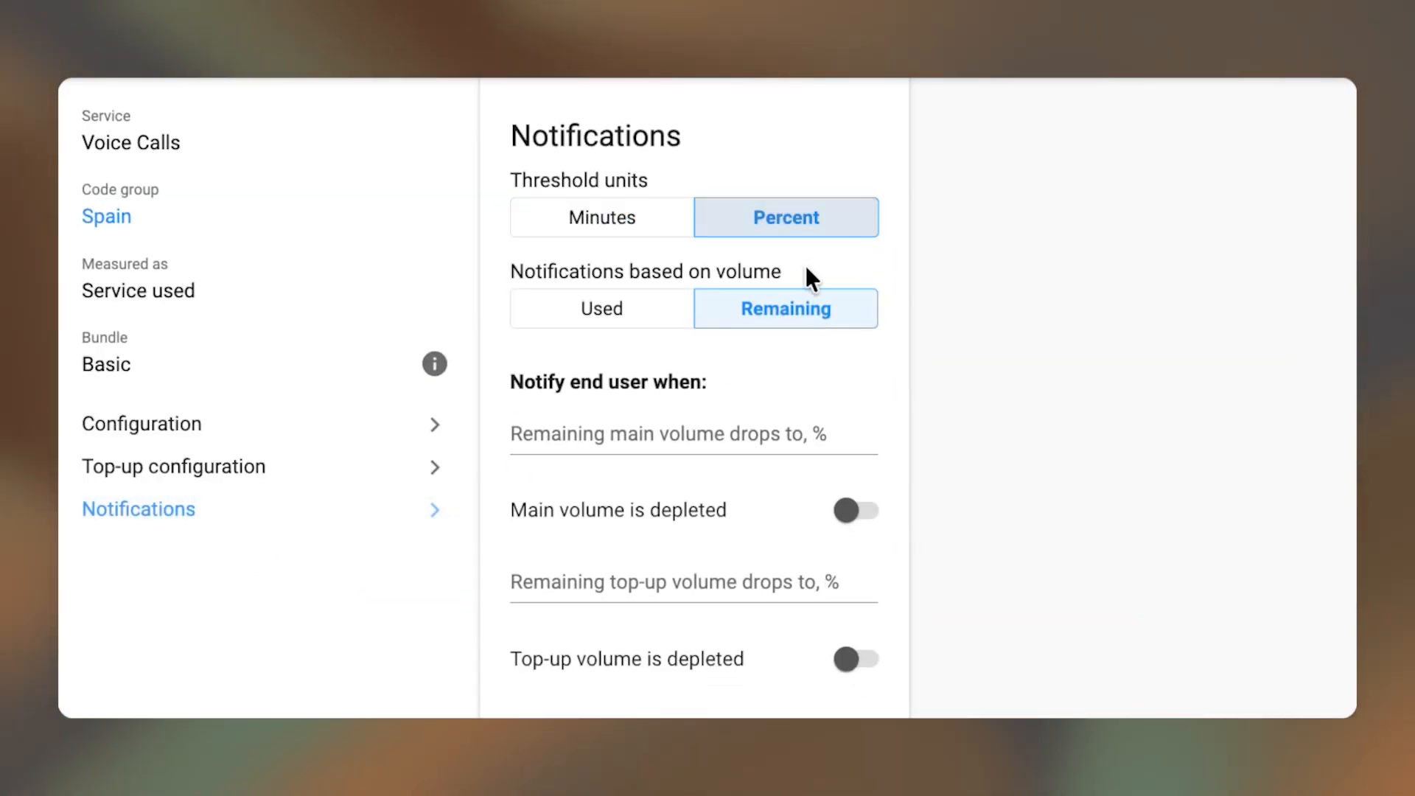
{"action": "left_click", "coordinate": [780, 435]}
{"action": "type", "text": "80"}
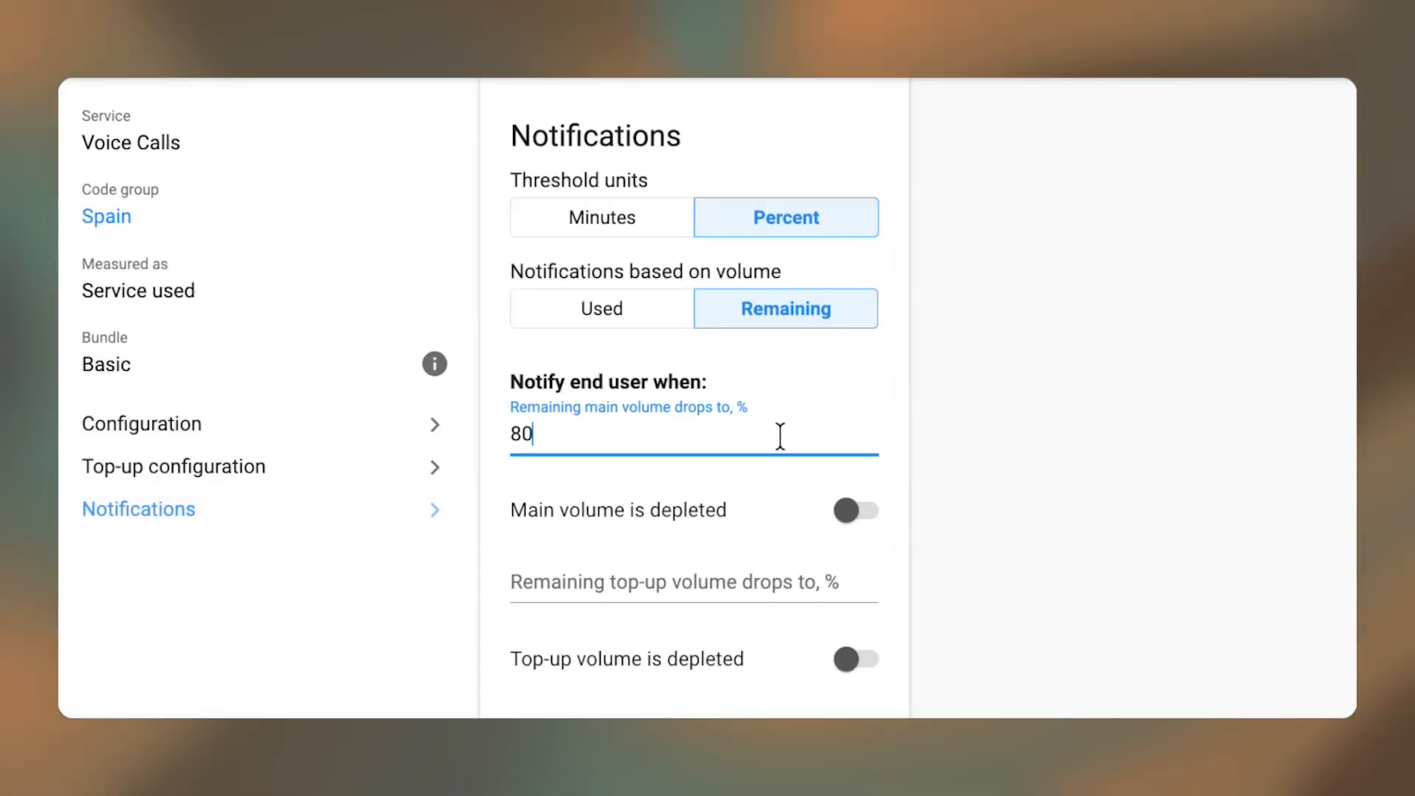
{"action": "scroll", "coordinate": [847, 348], "scroll_direction": "down", "scroll_amount": 4}
{"action": "left_click", "coordinate": [848, 256]}
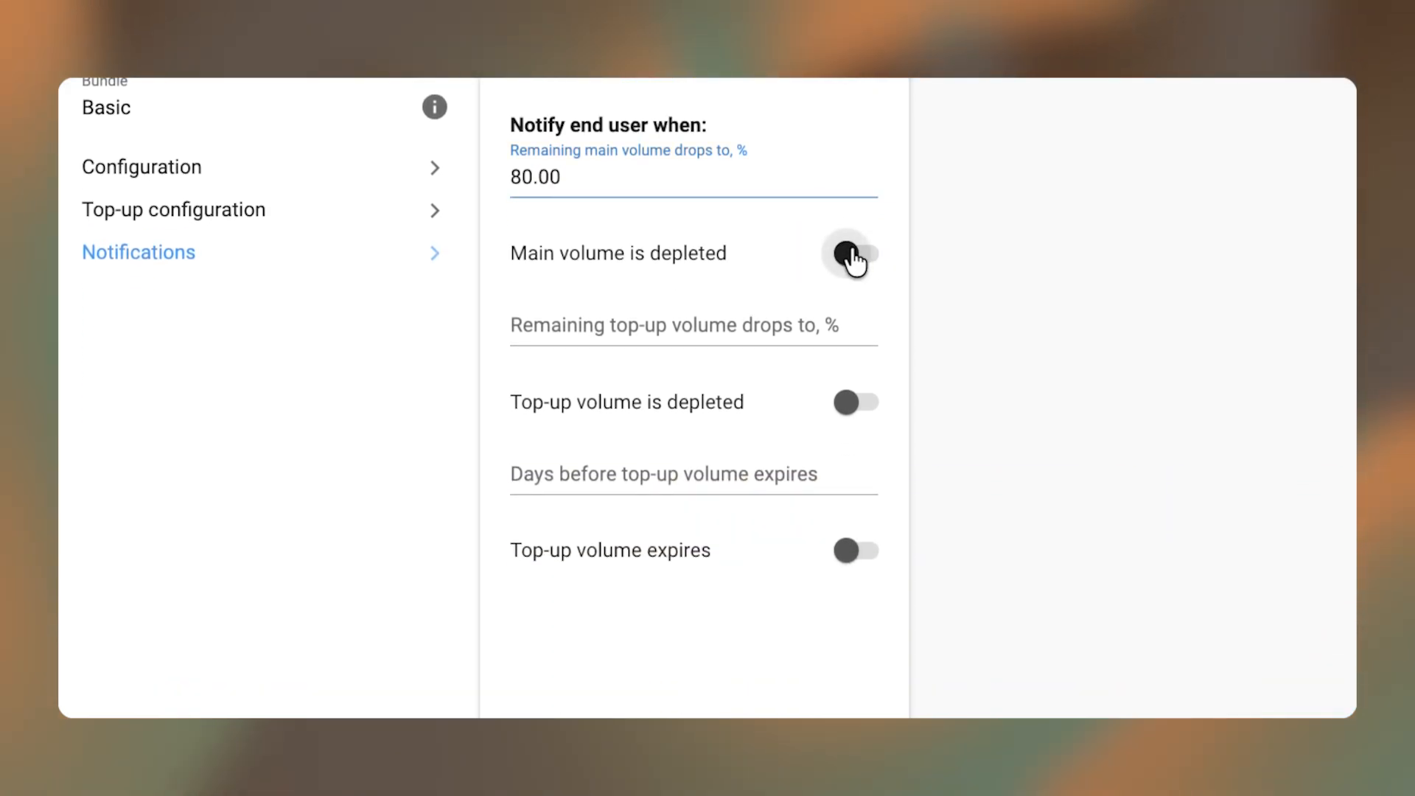
{"action": "left_click", "coordinate": [851, 404]}
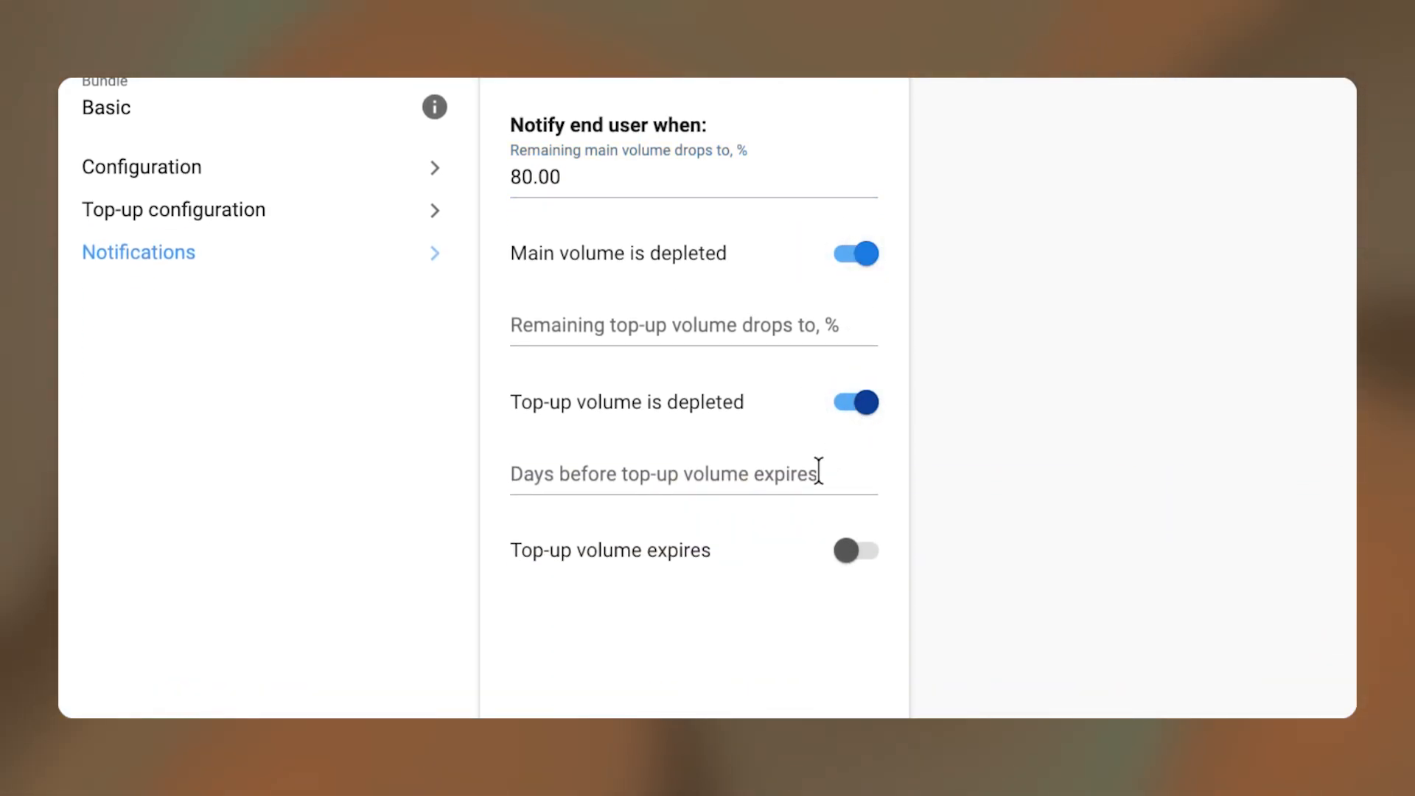
{"action": "left_click", "coordinate": [798, 469]}
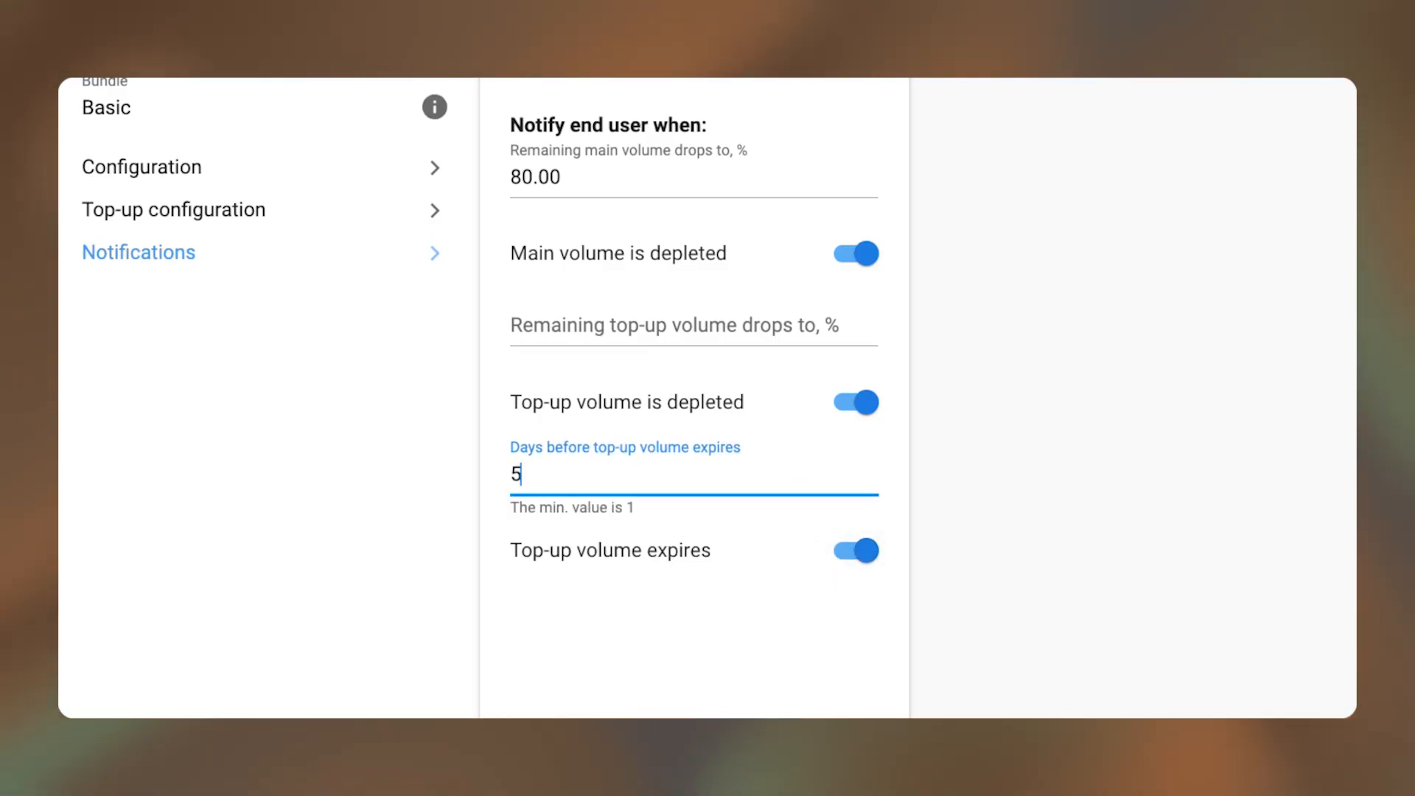
{"action": "left_click", "coordinate": [425, 93]}
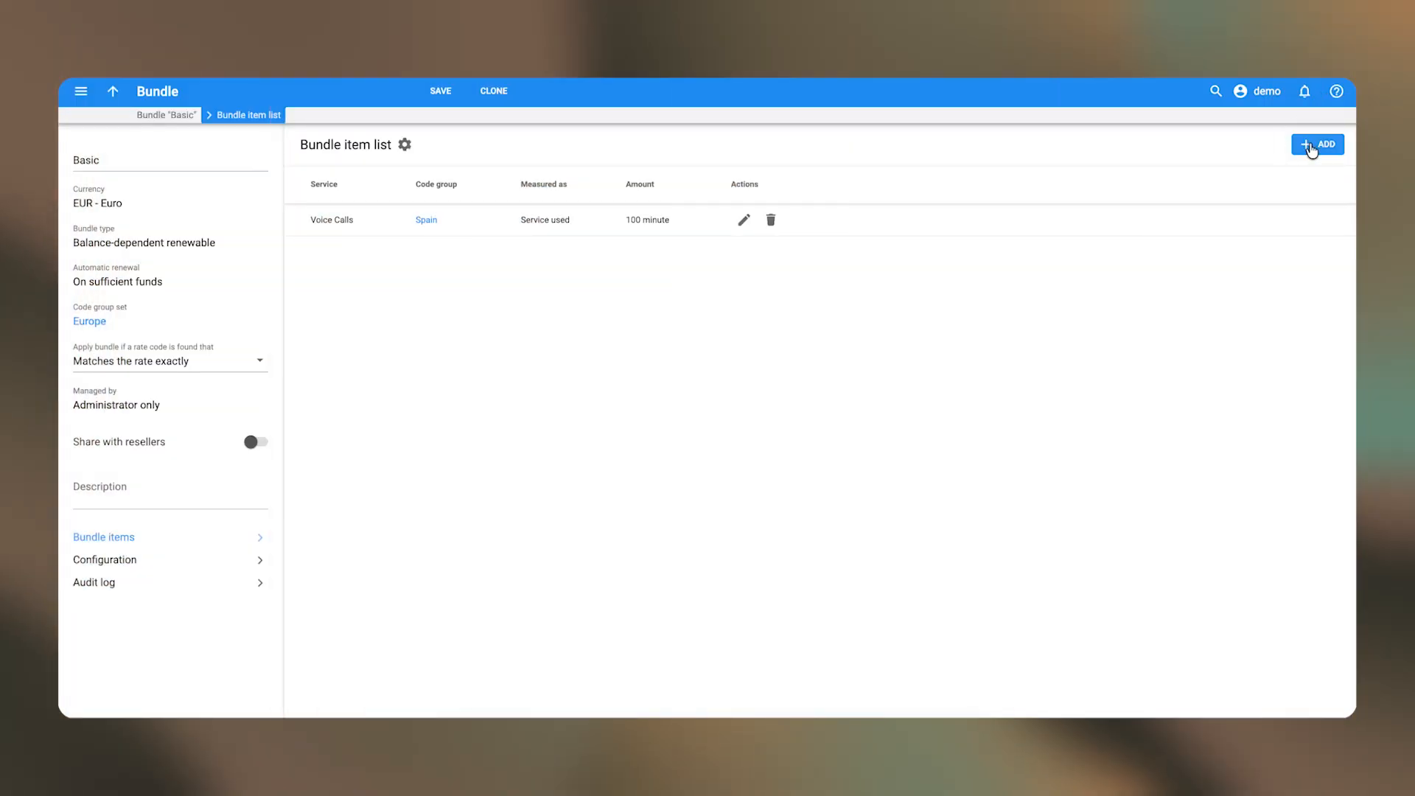
- Add an Internet Access item in code group Data, measured in gigabytes, with 10 GB volume
{"action": "left_click", "coordinate": [1311, 146]}
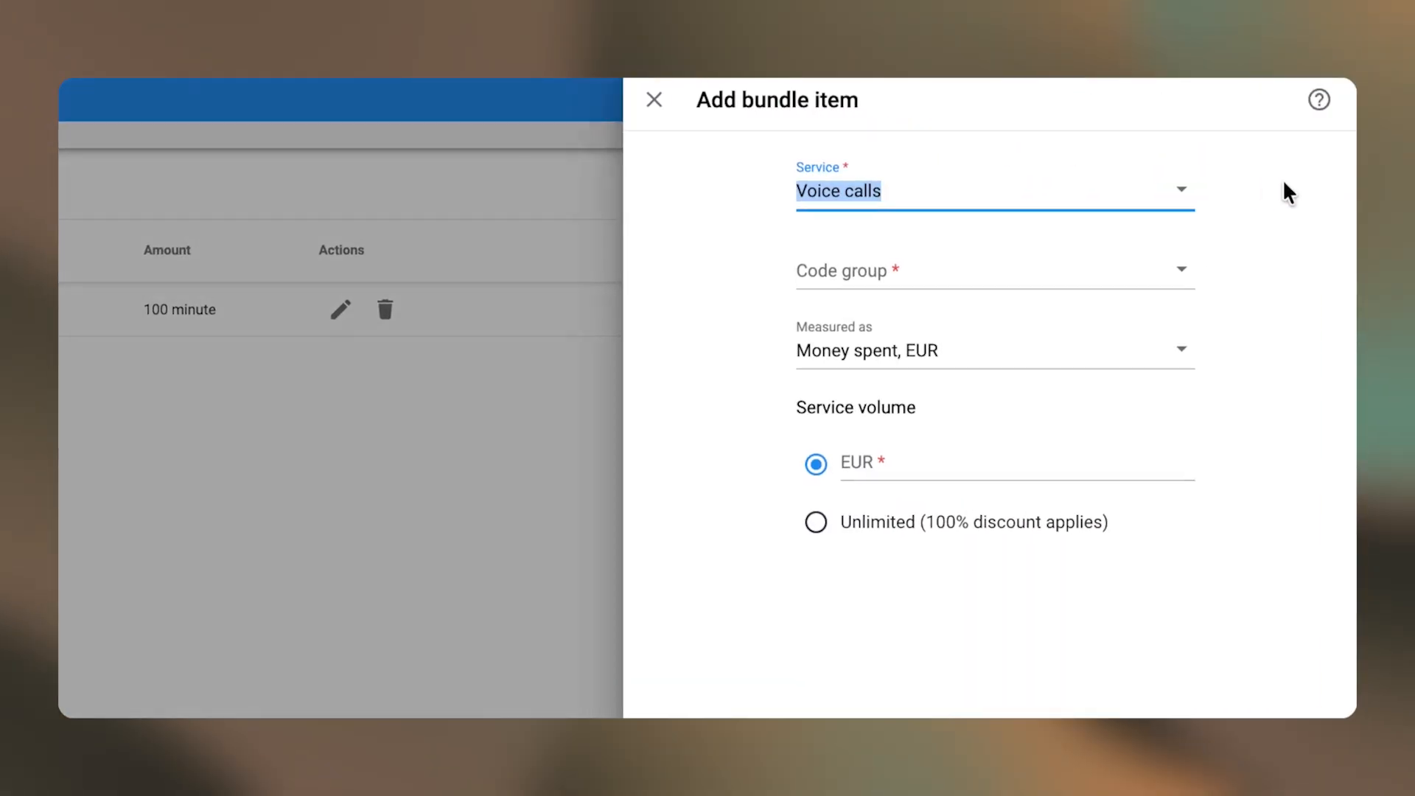
{"action": "type", "text": "n"}
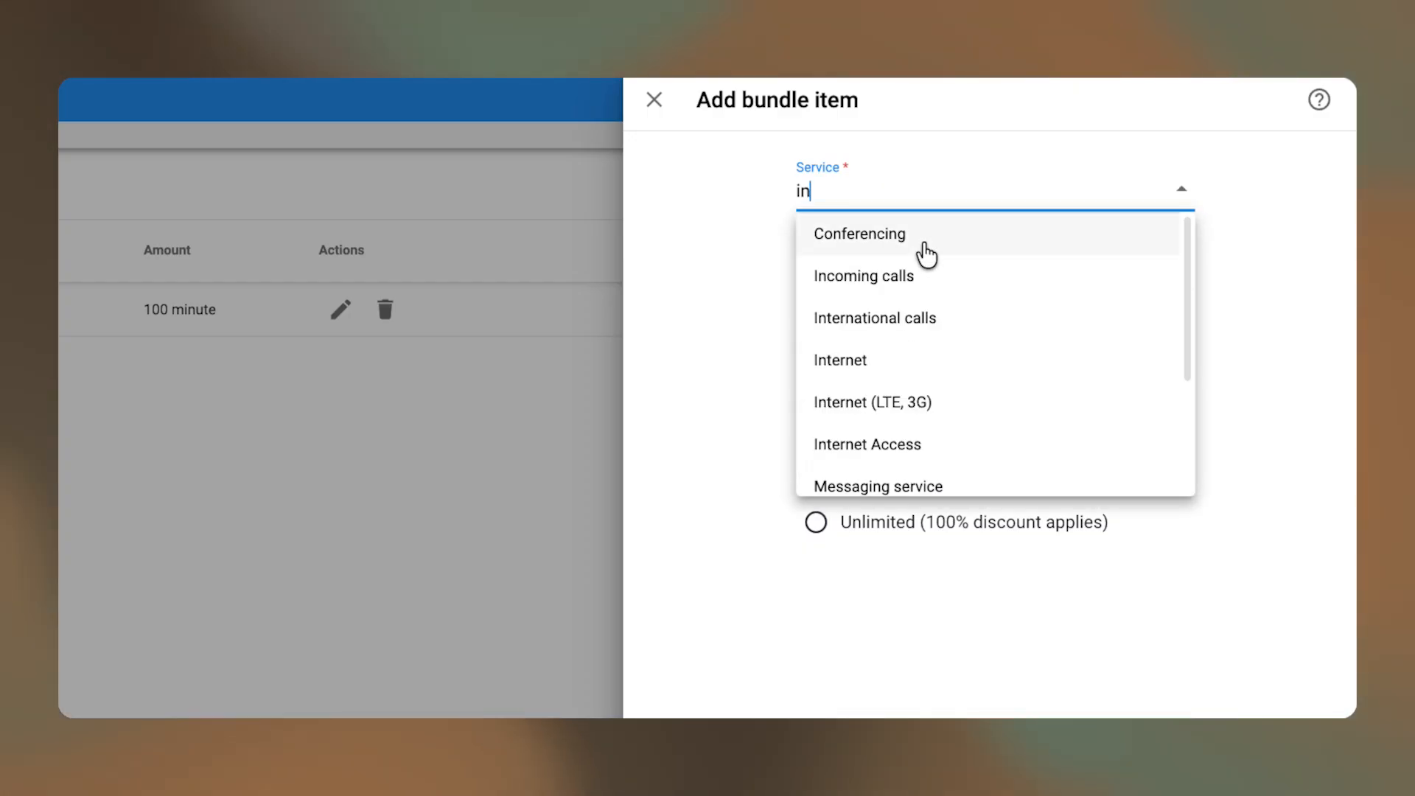
{"action": "left_click", "coordinate": [863, 442]}
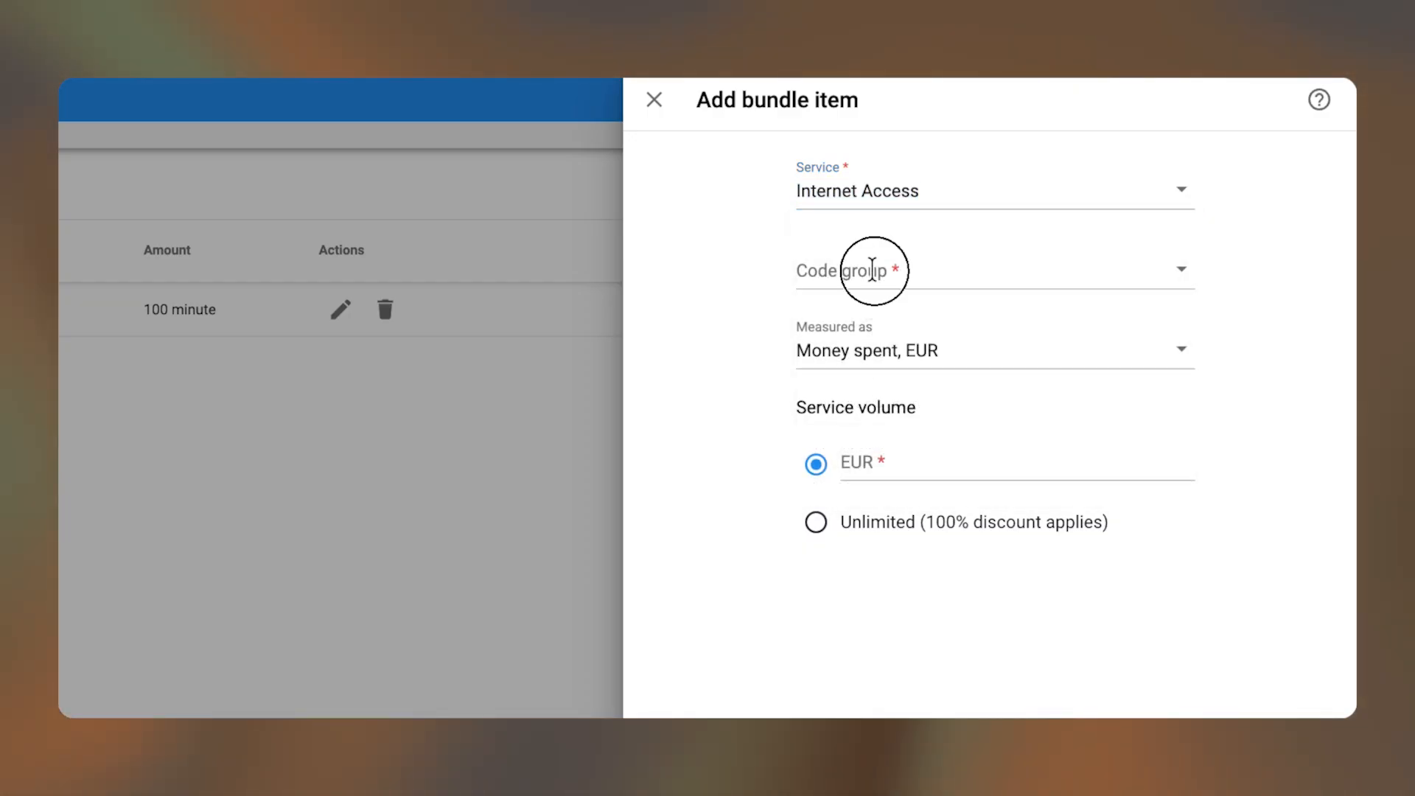
{"action": "left_click", "coordinate": [872, 270]}
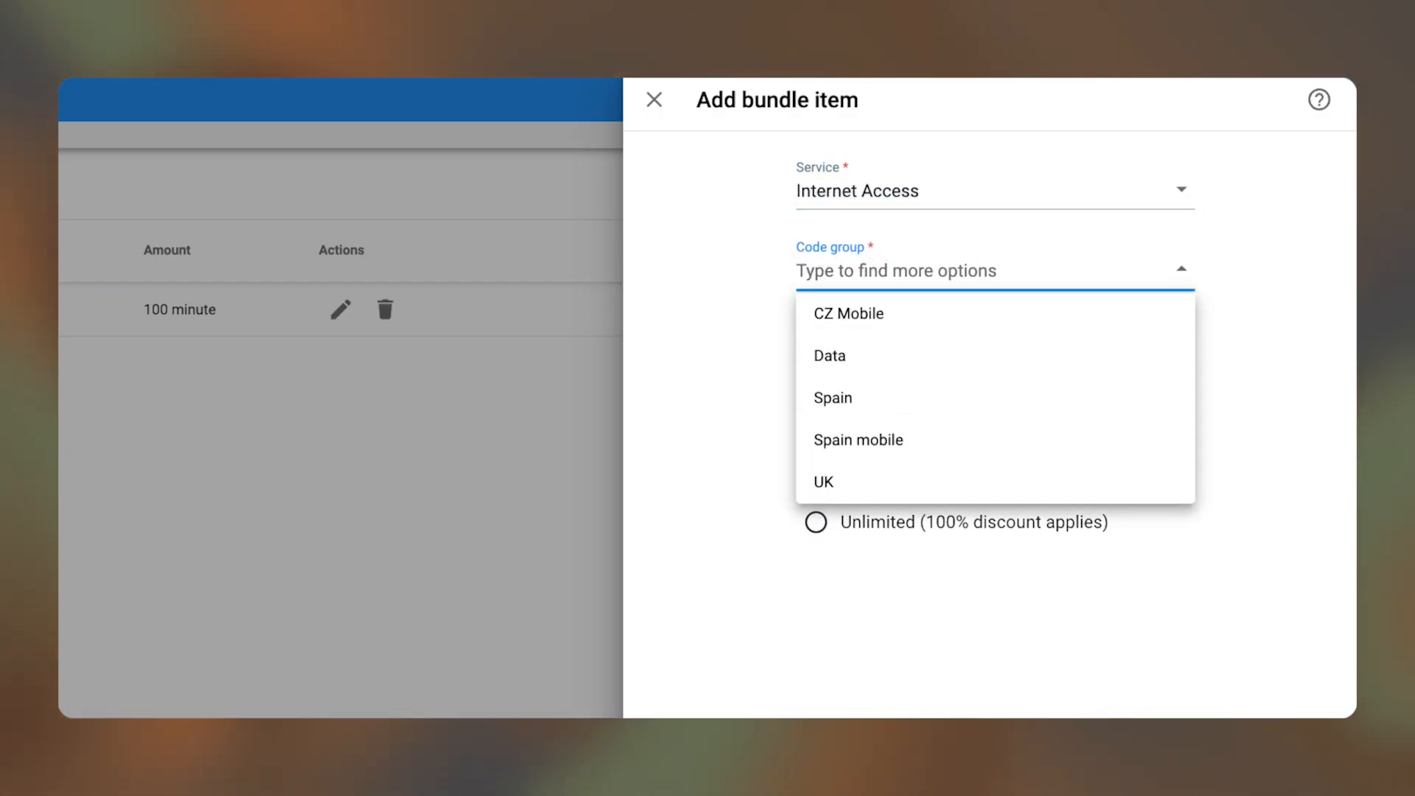
{"action": "type", "text": "da"}
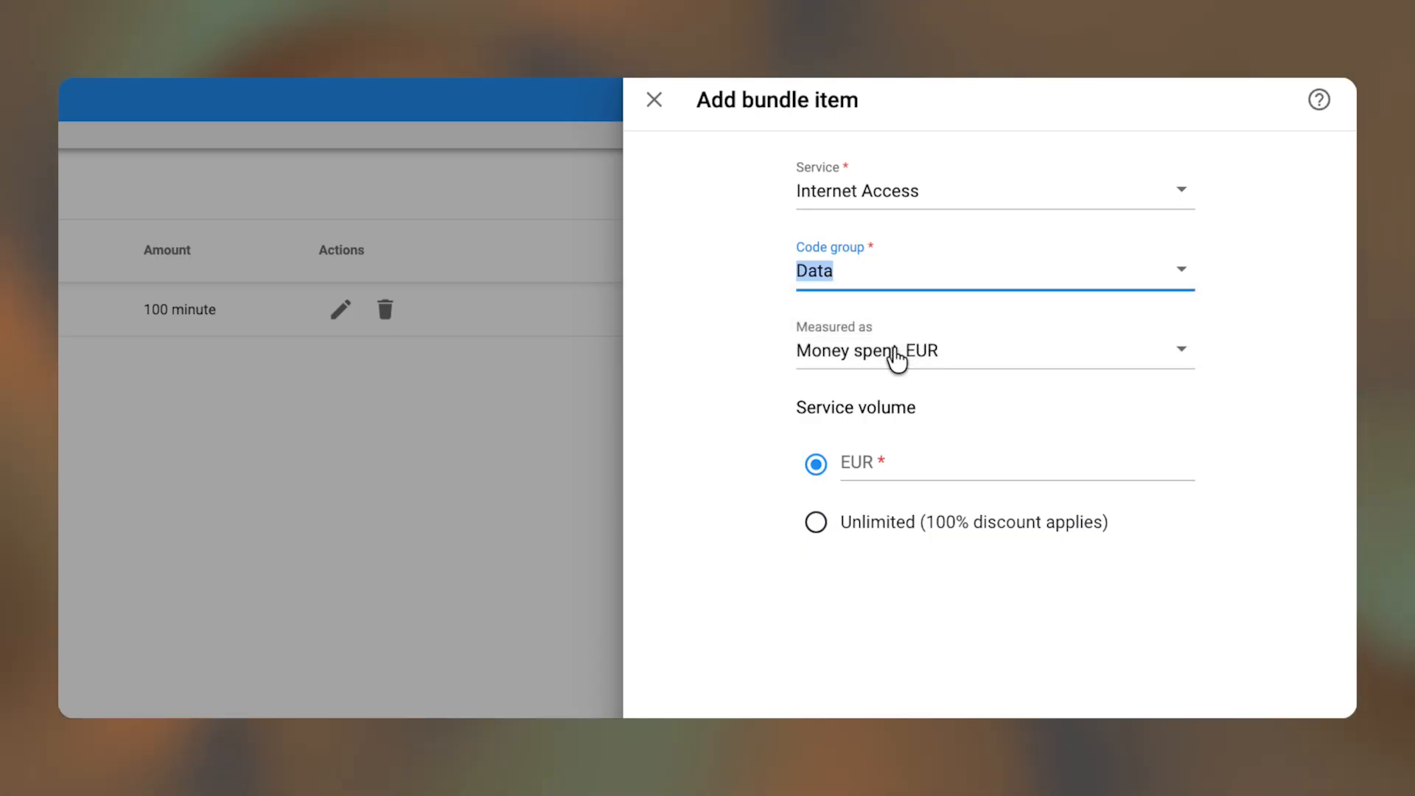
{"action": "left_click", "coordinate": [894, 357]}
{"action": "left_click", "coordinate": [888, 429]}
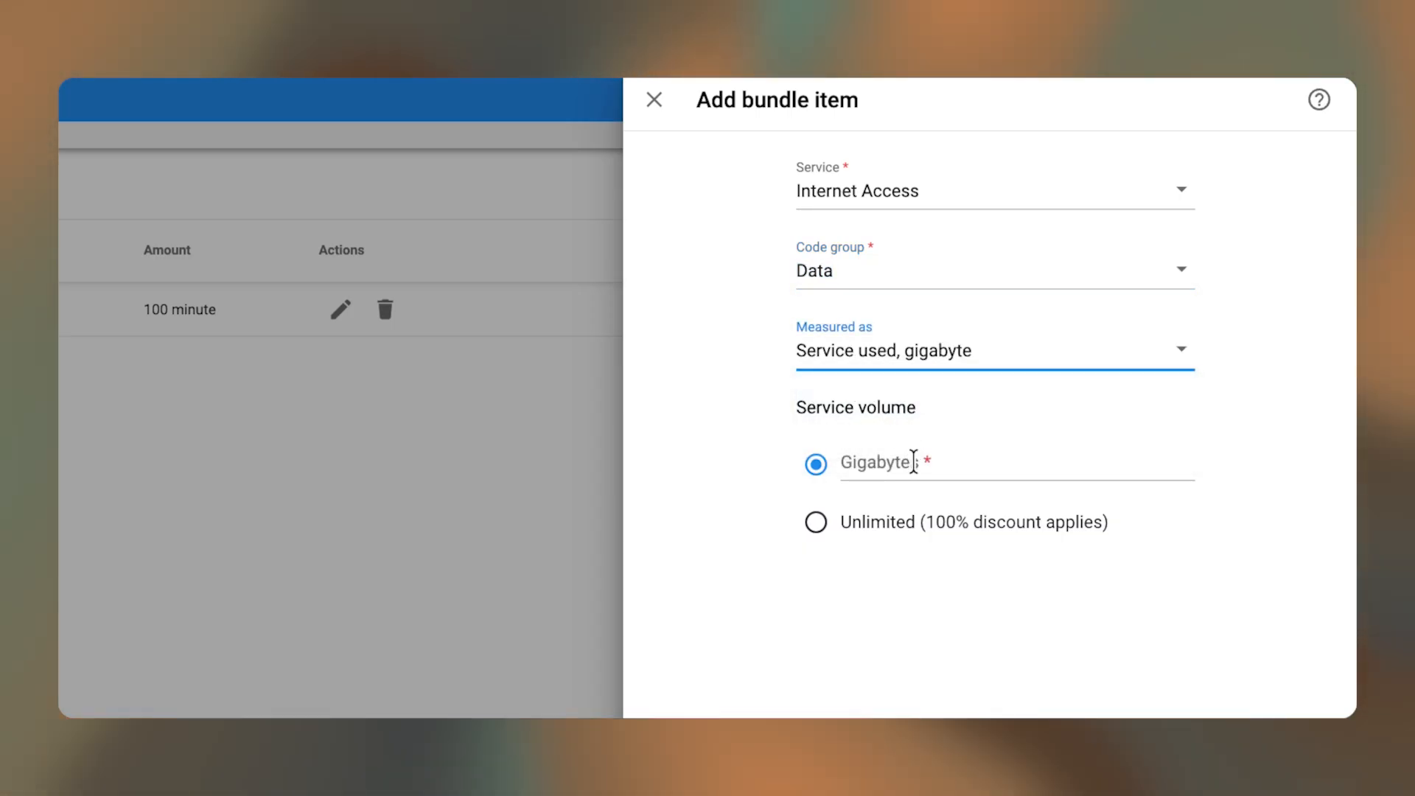
{"action": "left_click", "coordinate": [913, 462]}
{"action": "type", "text": "10"}
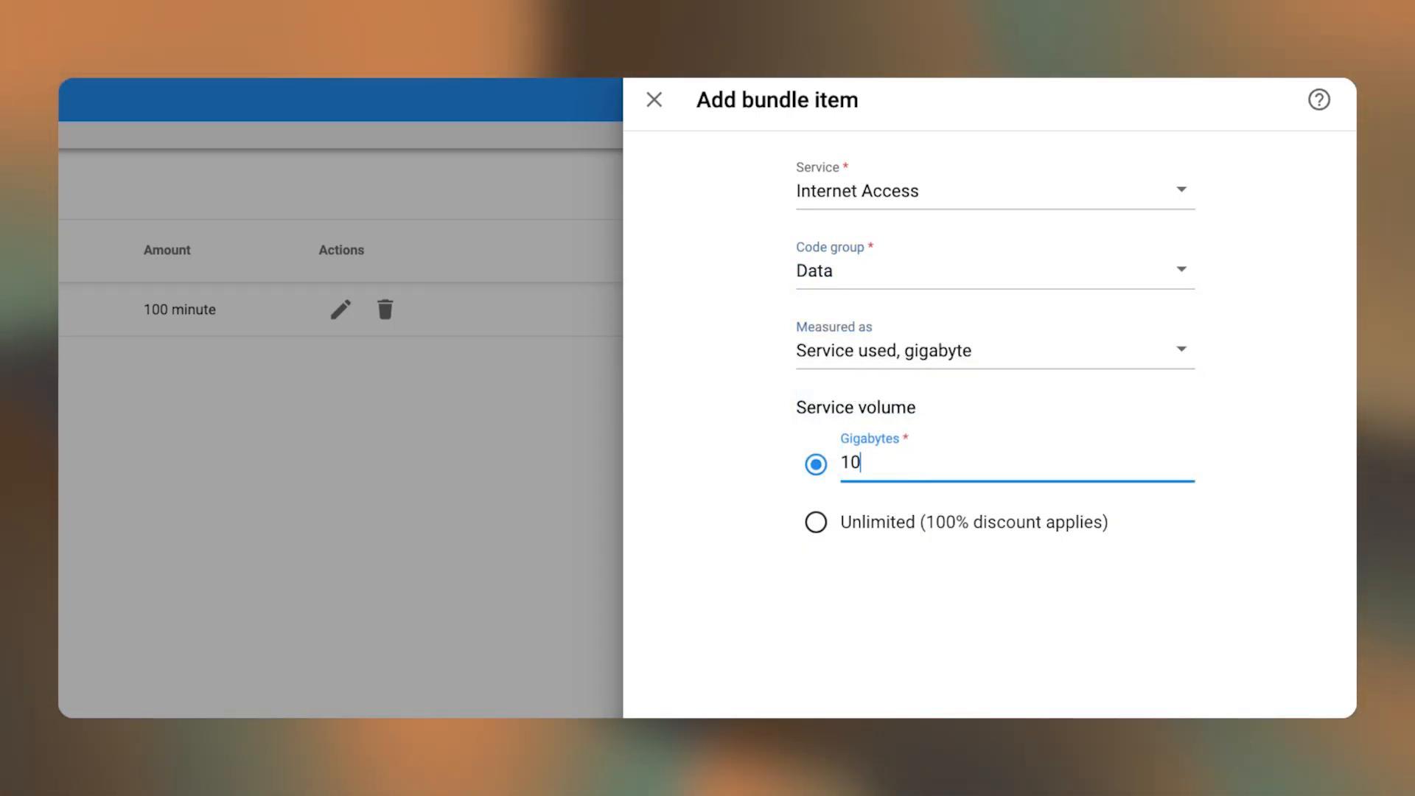
{"action": "scroll", "coordinate": [933, 258], "scroll_direction": "down", "scroll_amount": 5}
{"action": "left_click", "coordinate": [1162, 699]}
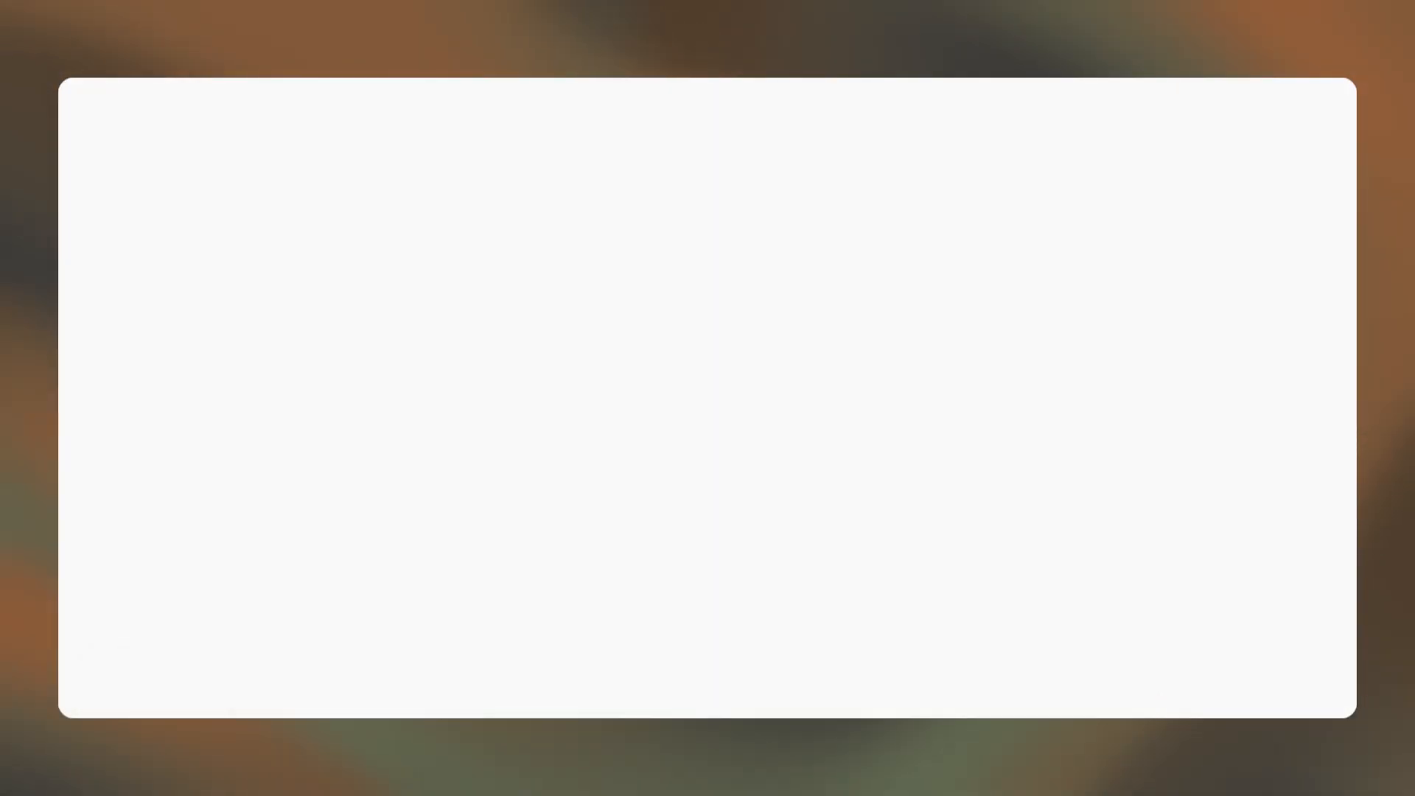
{"action": "left_click", "coordinate": [336, 459]}
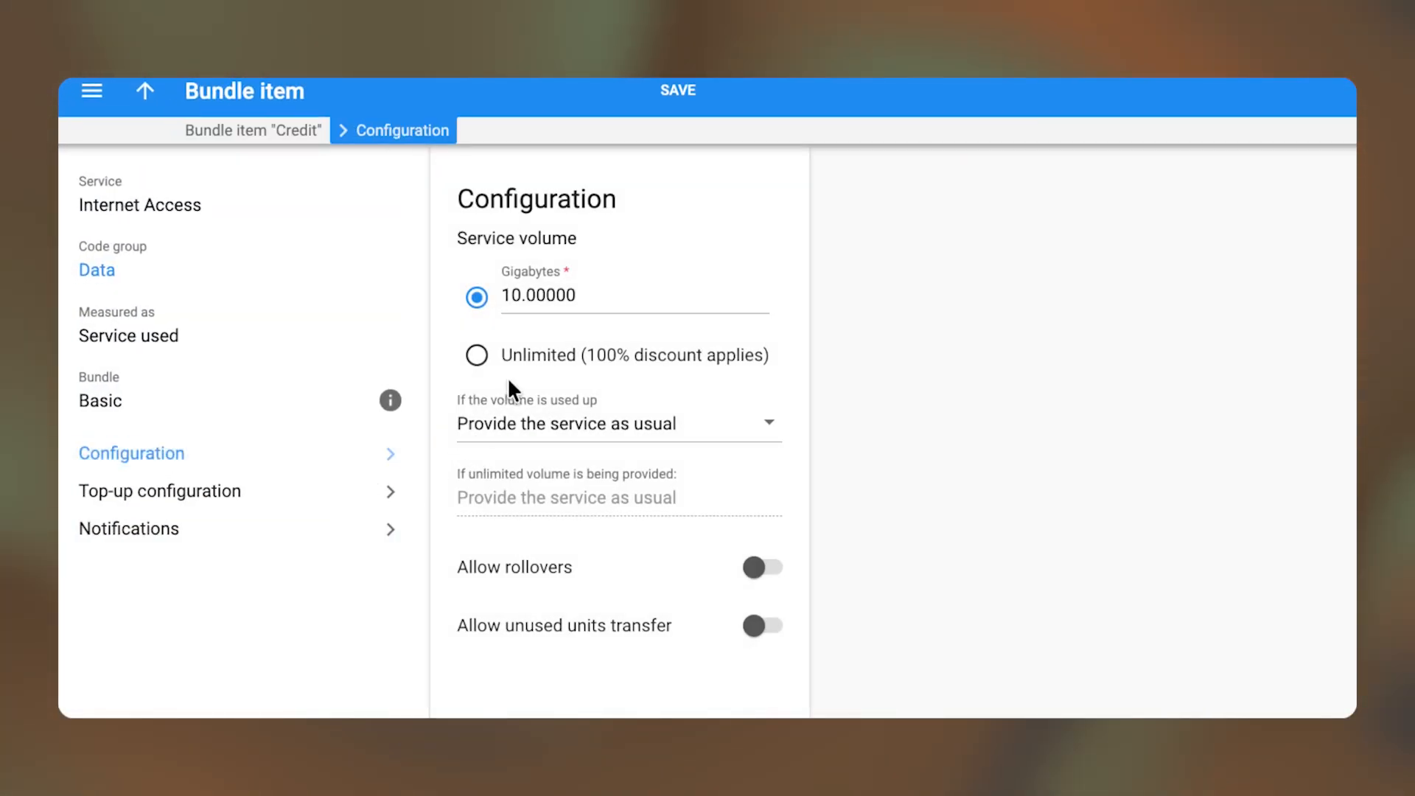
- Make the data item Limited once used up, allow rollovers, and save the configuration
{"action": "left_click", "coordinate": [580, 432]}
{"action": "left_click", "coordinate": [535, 520]}
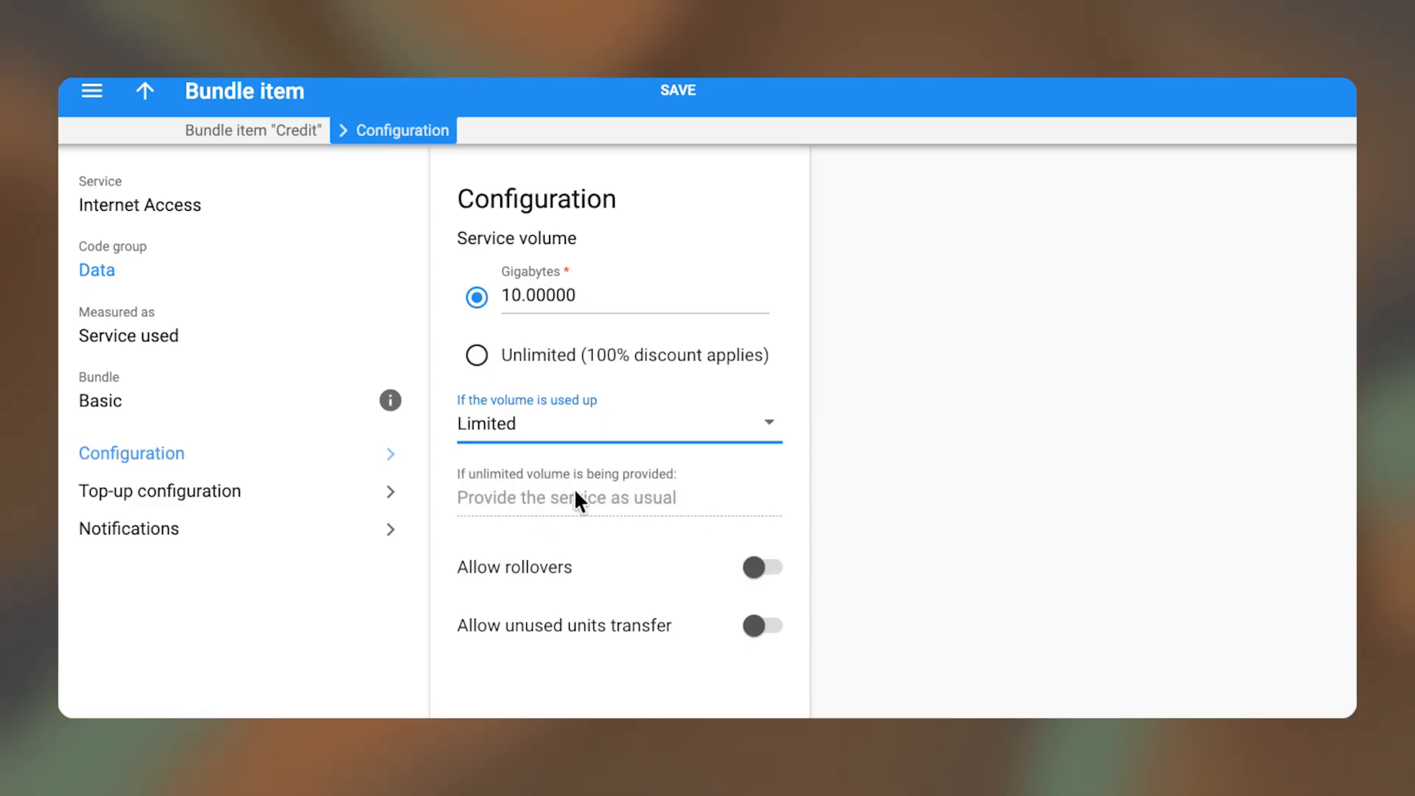
{"action": "left_click", "coordinate": [760, 568]}
{"action": "left_click", "coordinate": [678, 89]}
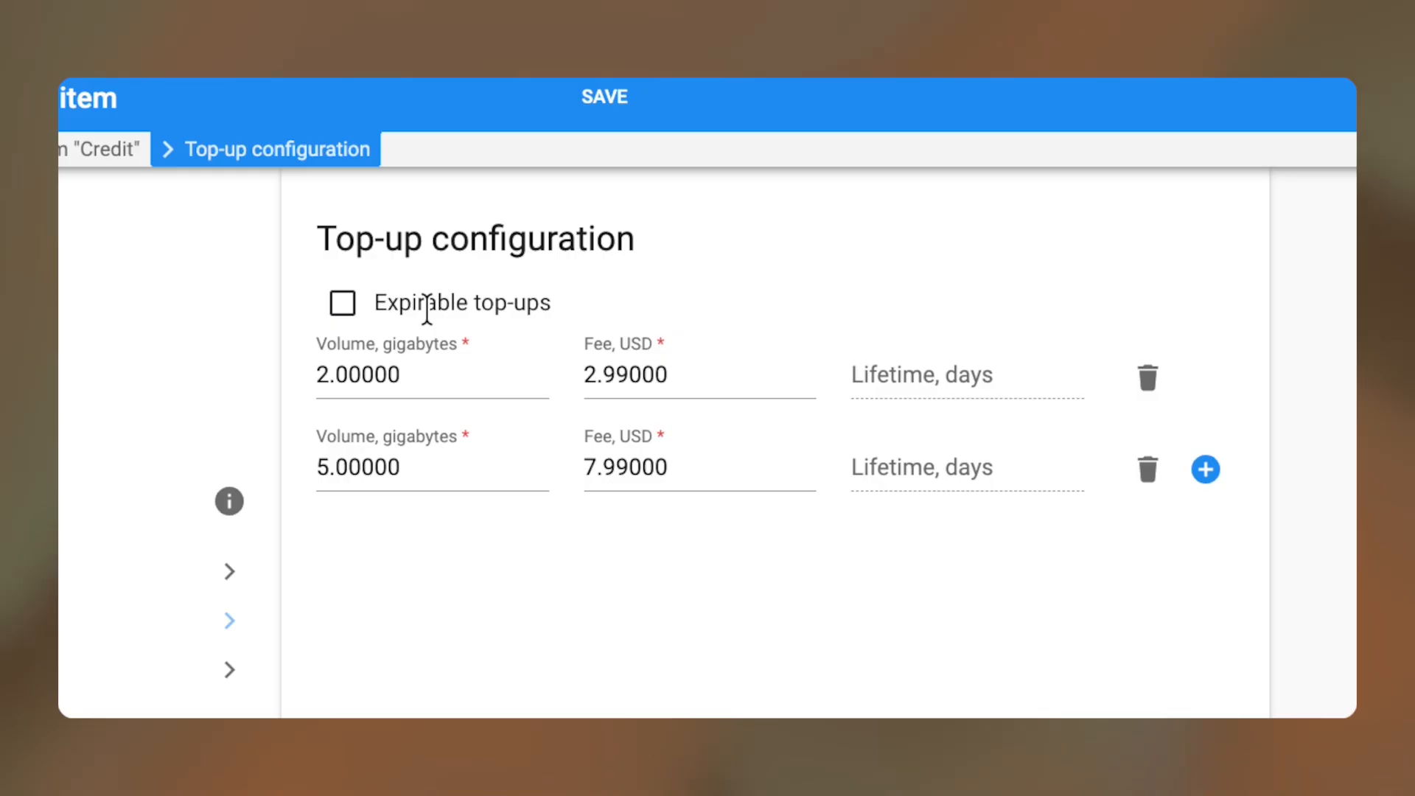
{"action": "left_click", "coordinate": [163, 415]}
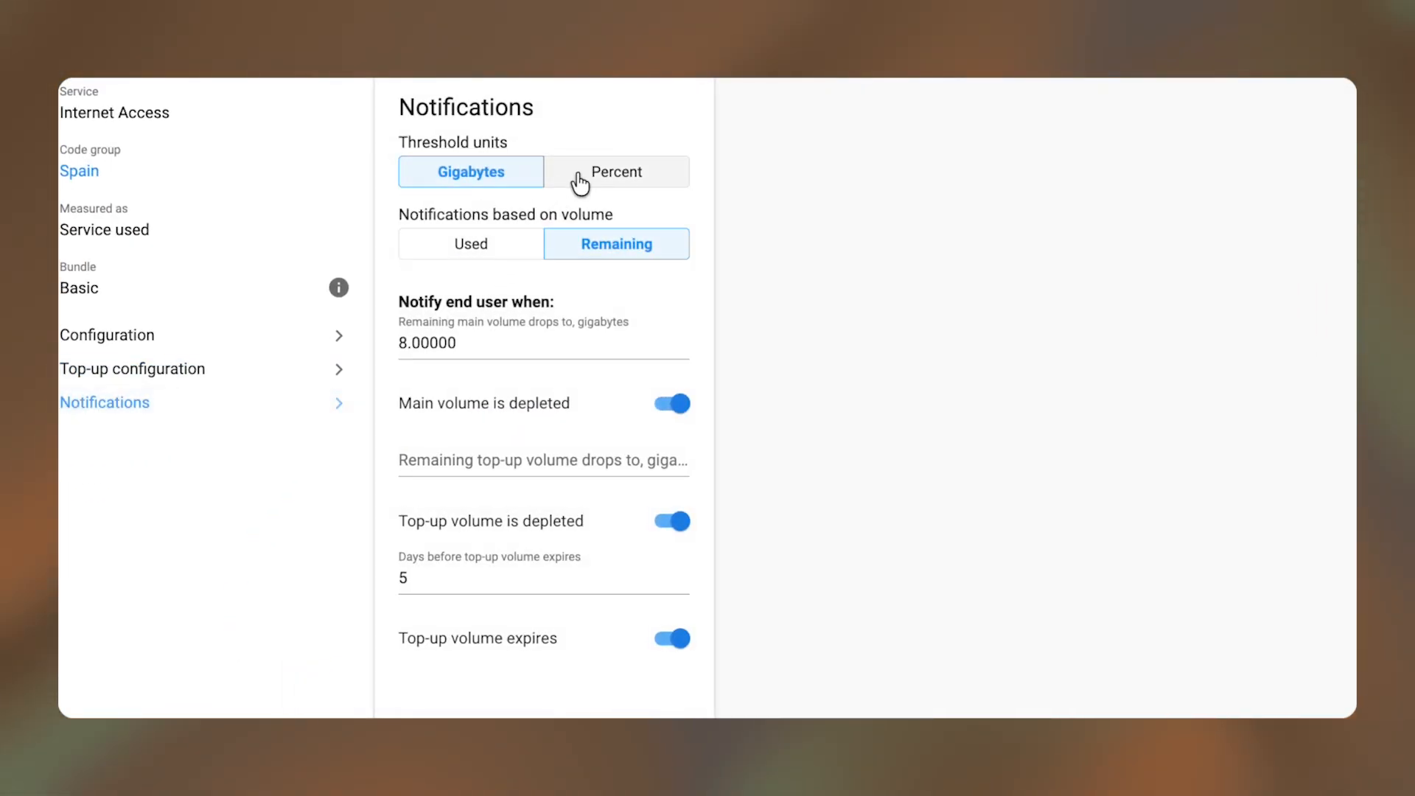
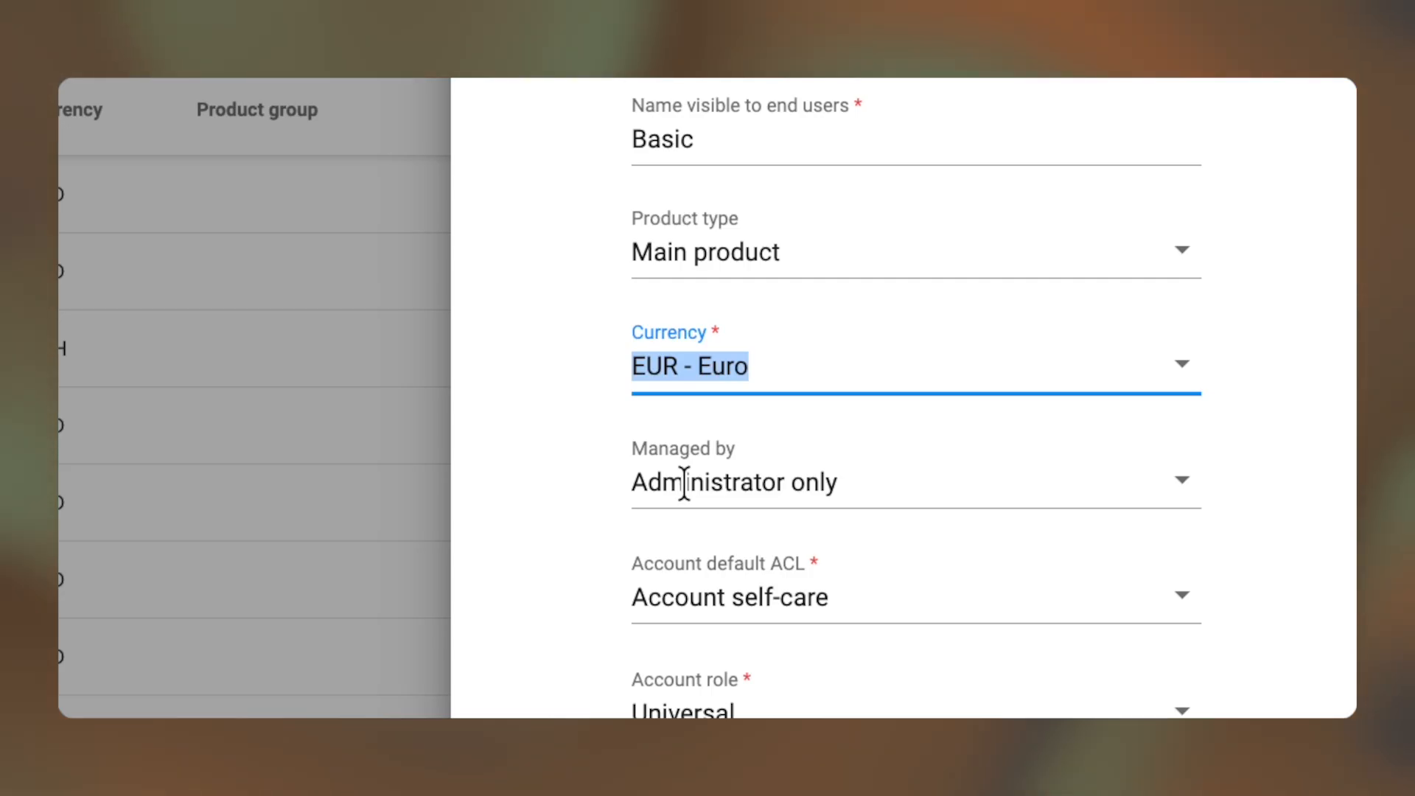
- Set the Basic product's account role to Mobile (realm .msisdn) and save to edit its details
{"action": "scroll", "coordinate": [684, 483], "scroll_direction": "down", "scroll_amount": 3}
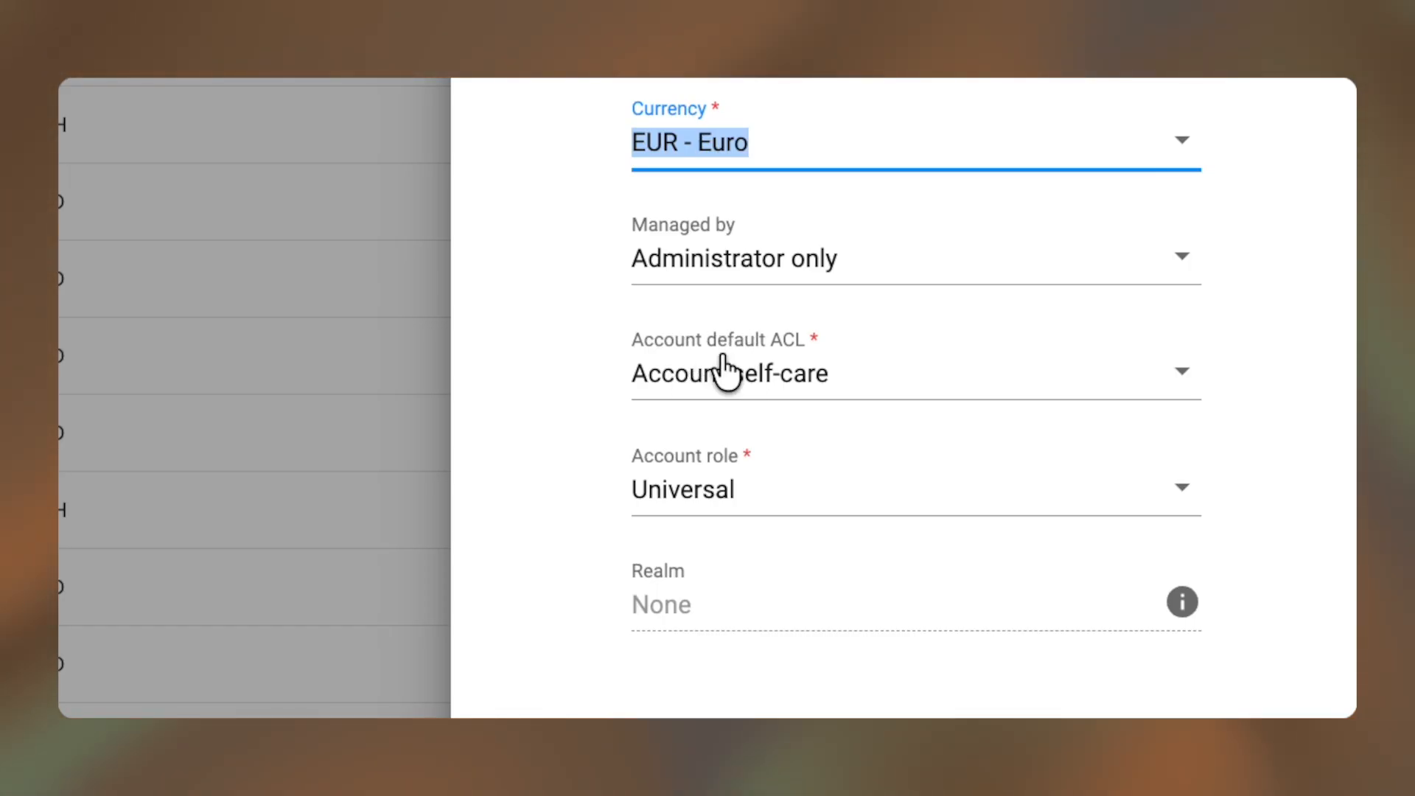
{"action": "left_click", "coordinate": [693, 486]}
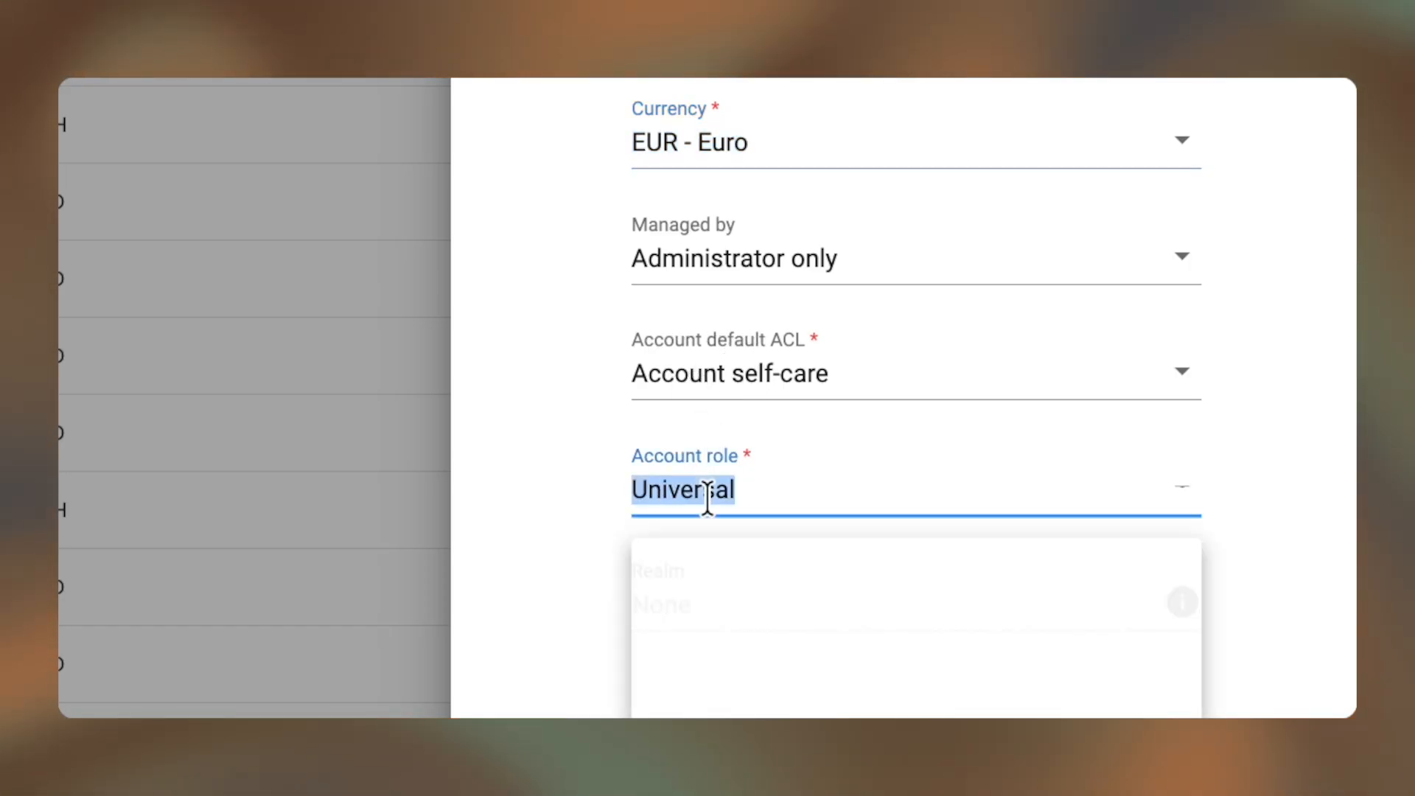
{"action": "type", "text": "mo"}
{"action": "left_click", "coordinate": [704, 559]}
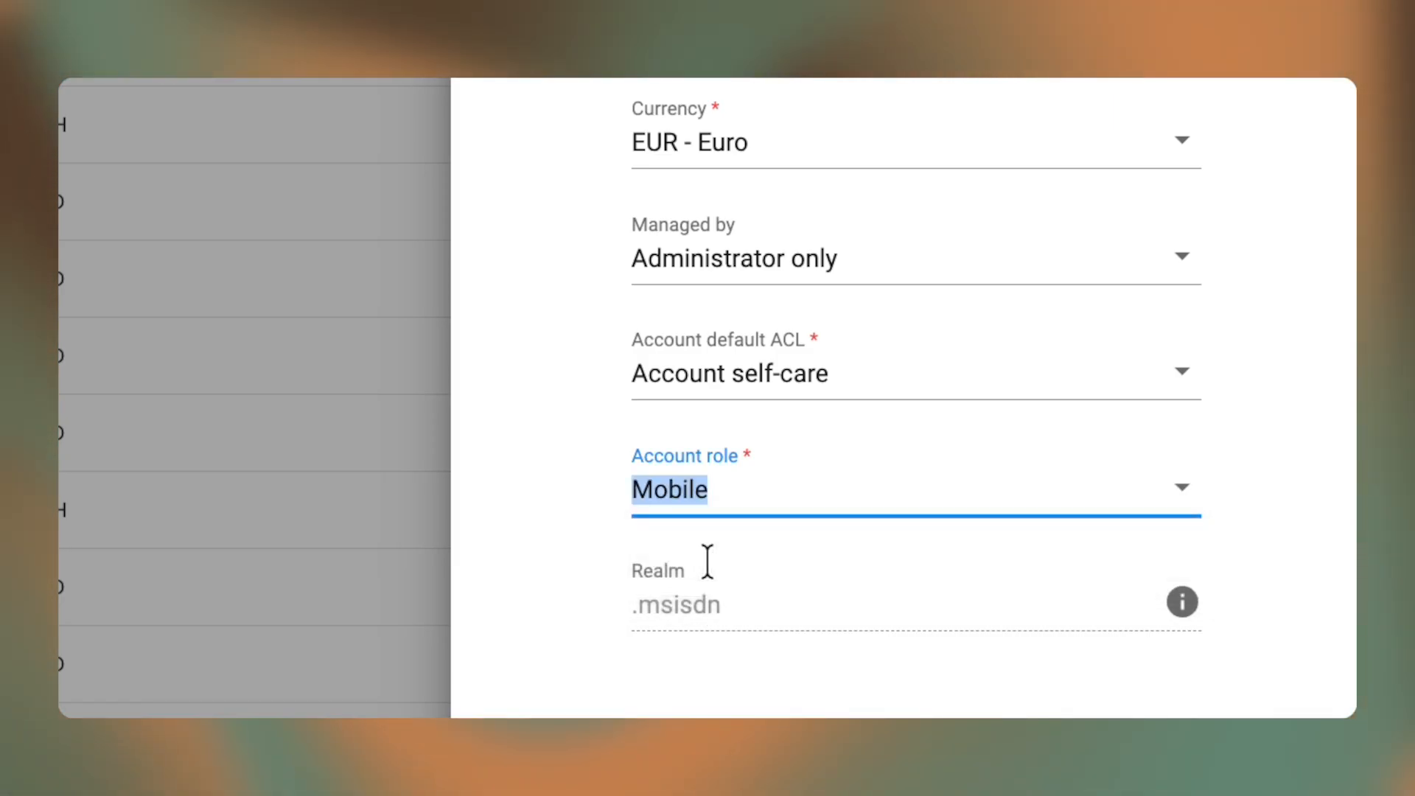
{"action": "scroll", "coordinate": [708, 562], "scroll_direction": "down", "scroll_amount": 5}
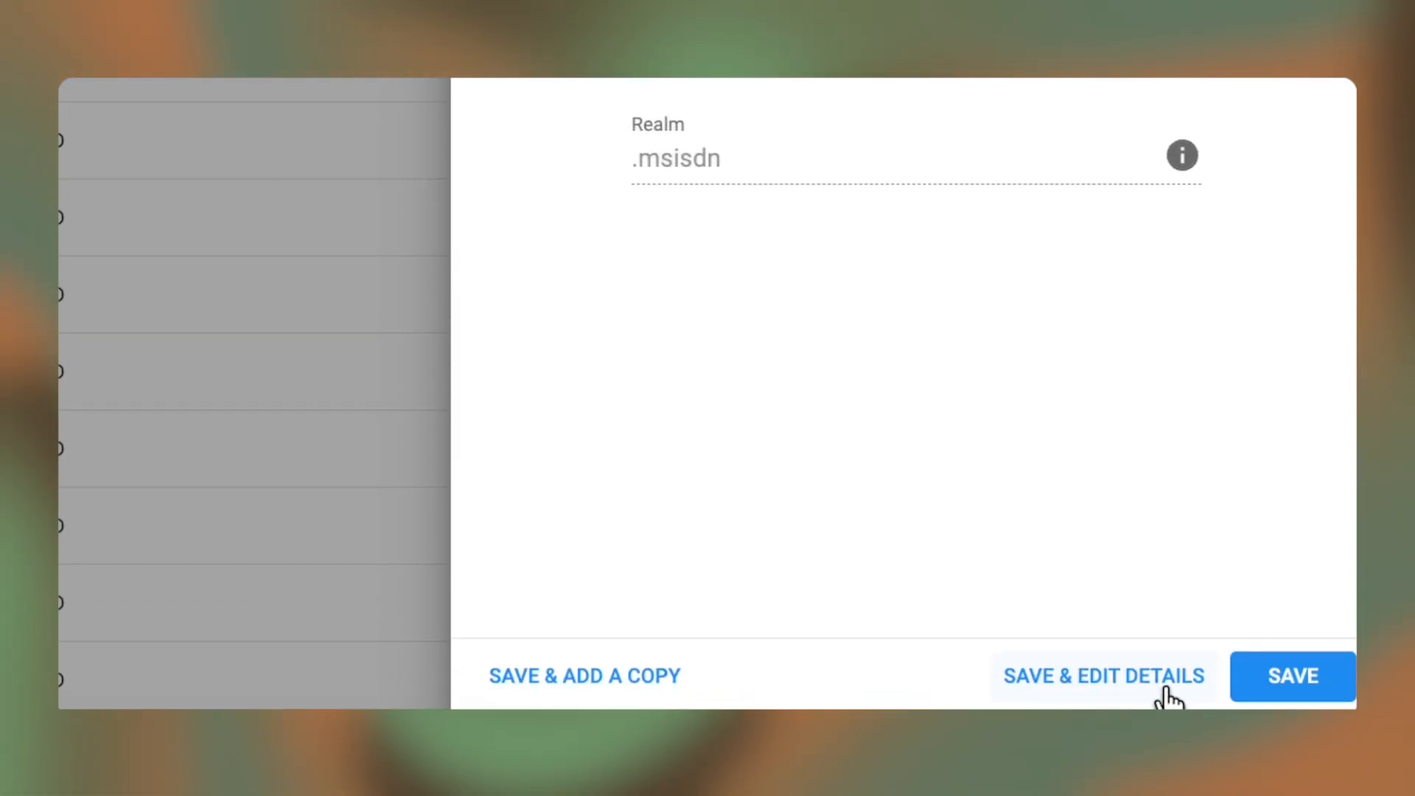
{"action": "left_click", "coordinate": [1173, 679]}
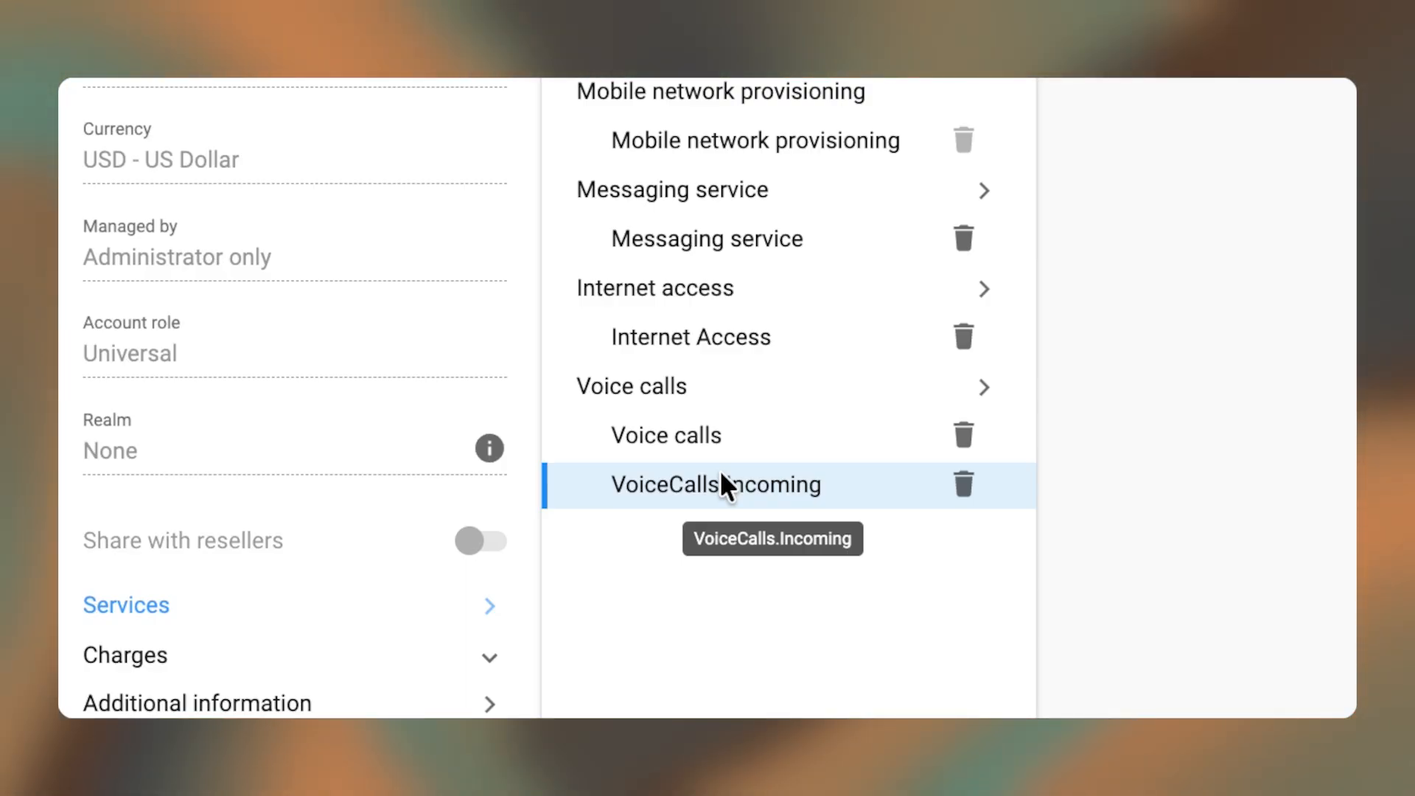
- Scroll up through the list of services included in the Basic product
{"action": "scroll", "coordinate": [720, 470], "scroll_direction": "up", "scroll_amount": 1}
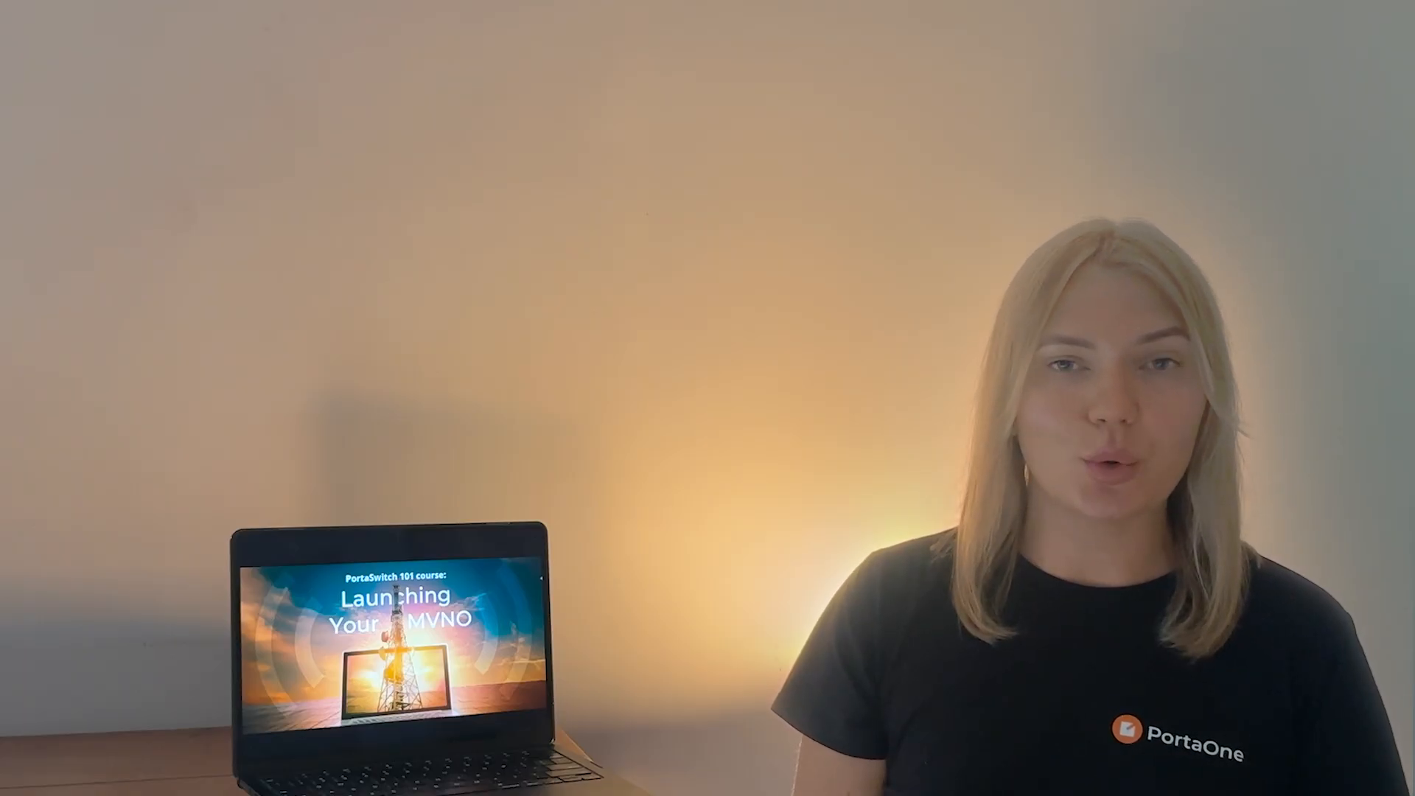
- Open General info under the Basic product's Charges section
{"action": "left_click", "coordinate": [148, 522]}
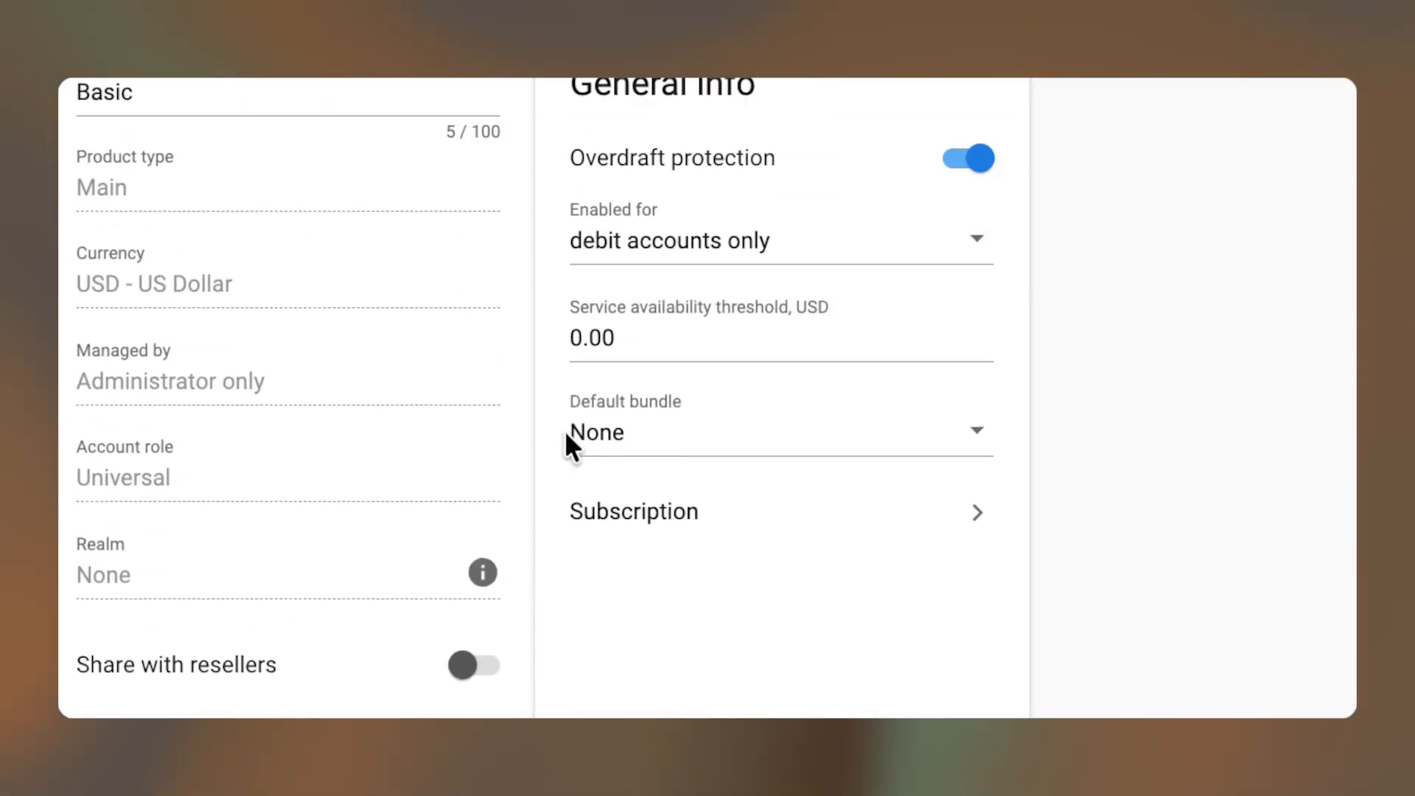
- Choose Basic as the Basic product's default bundle in General info
{"action": "scroll", "coordinate": [571, 442], "scroll_direction": "up", "scroll_amount": 1}
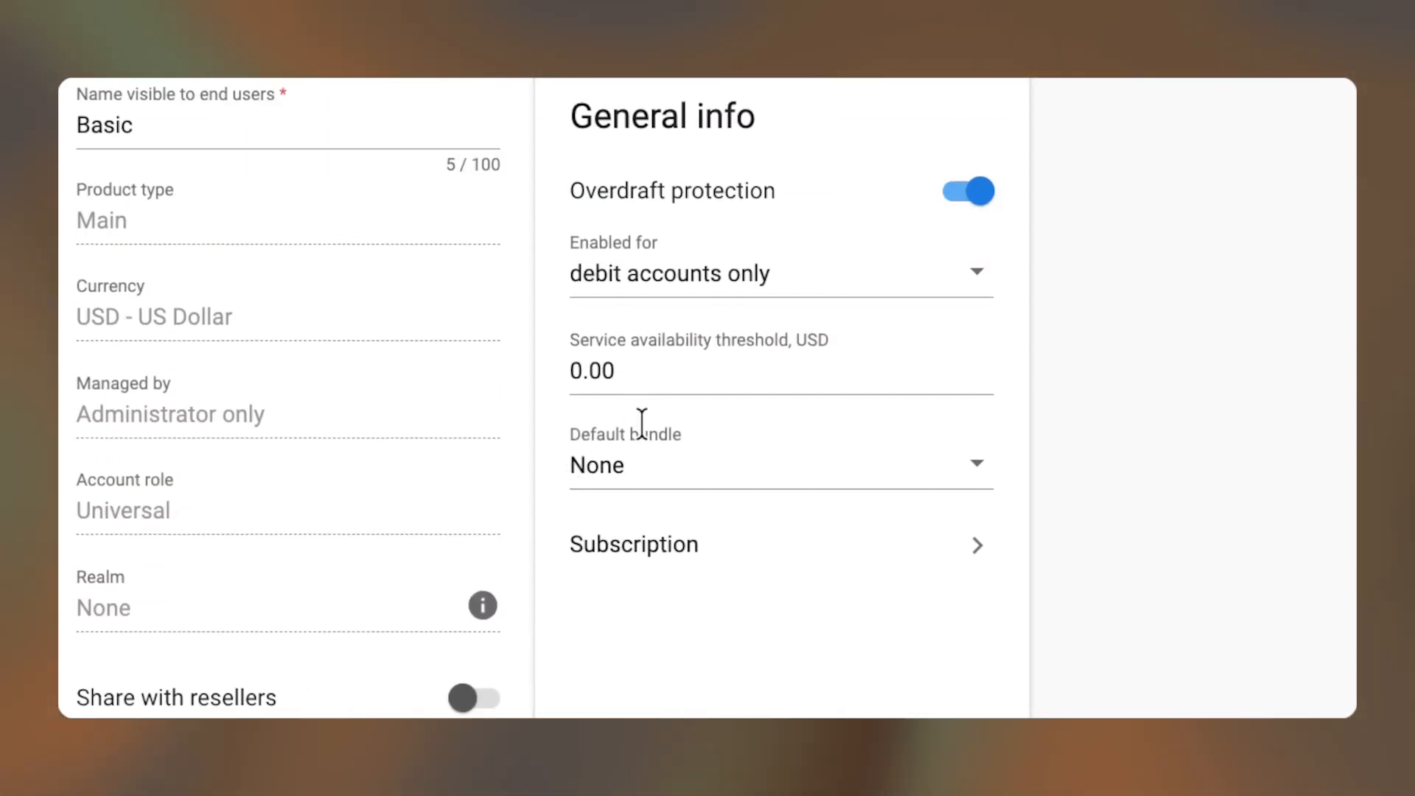
{"action": "left_click", "coordinate": [669, 454]}
{"action": "type", "text": "basic"}
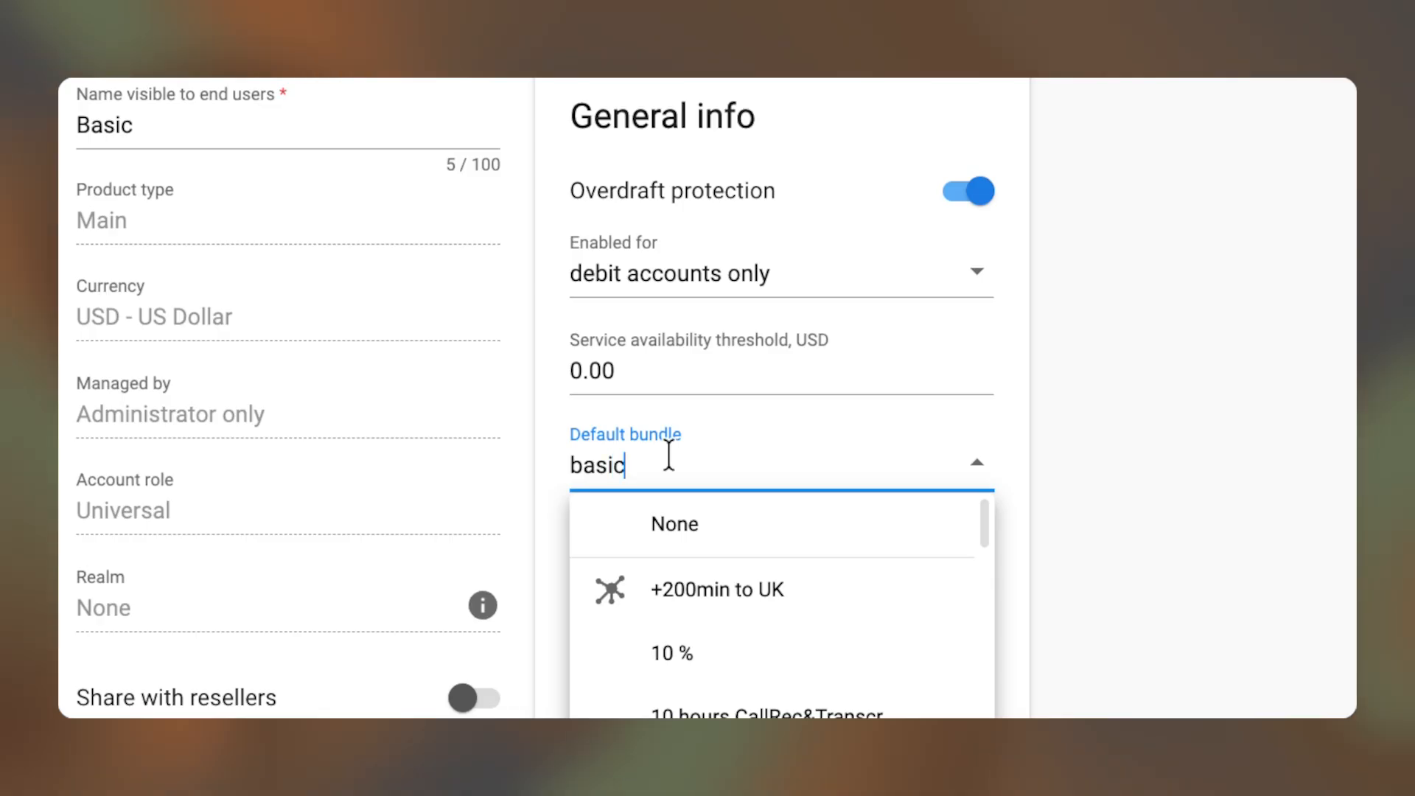
{"action": "left_click", "coordinate": [661, 600]}
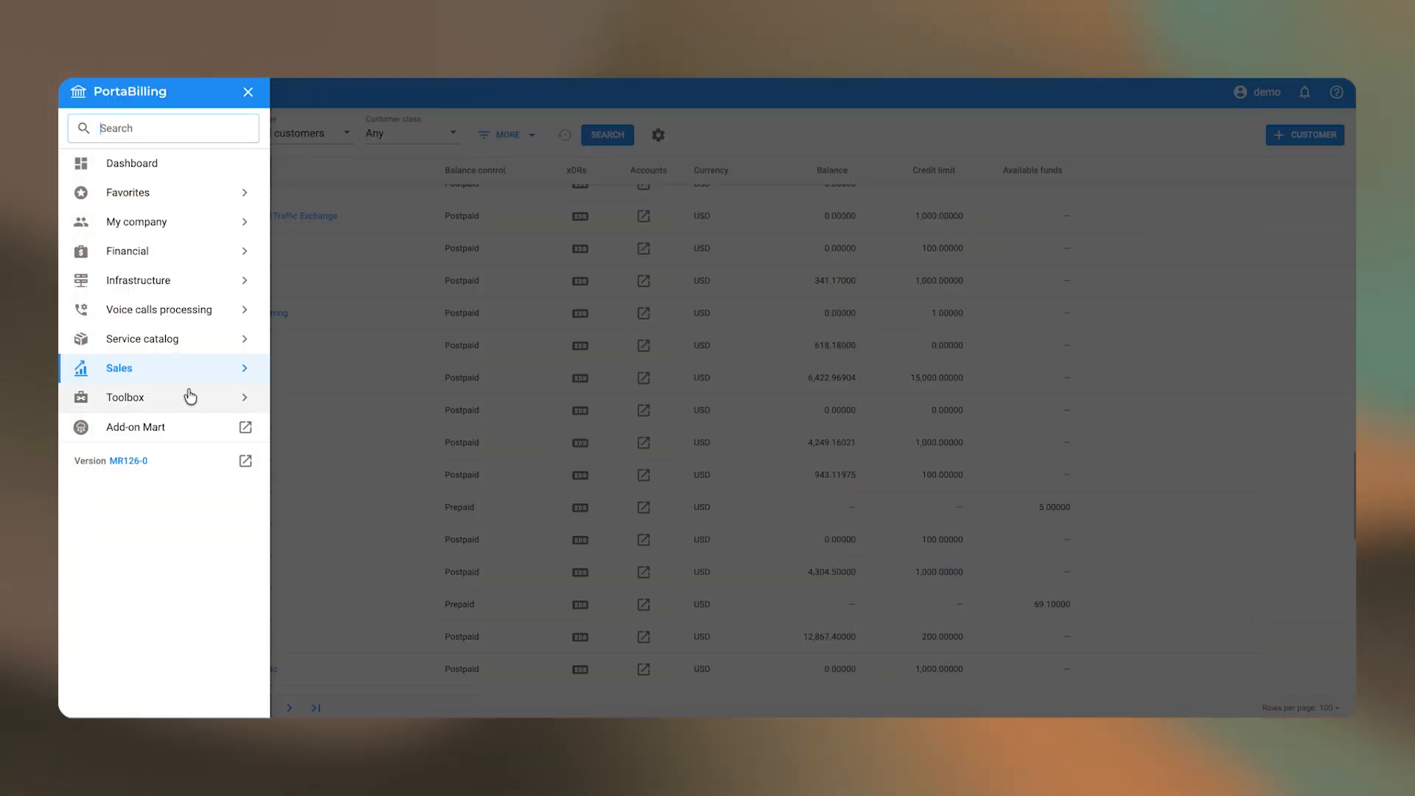
- Start a new customer from Sales > Customers with Prepaid balance control
{"action": "left_click", "coordinate": [190, 395]}
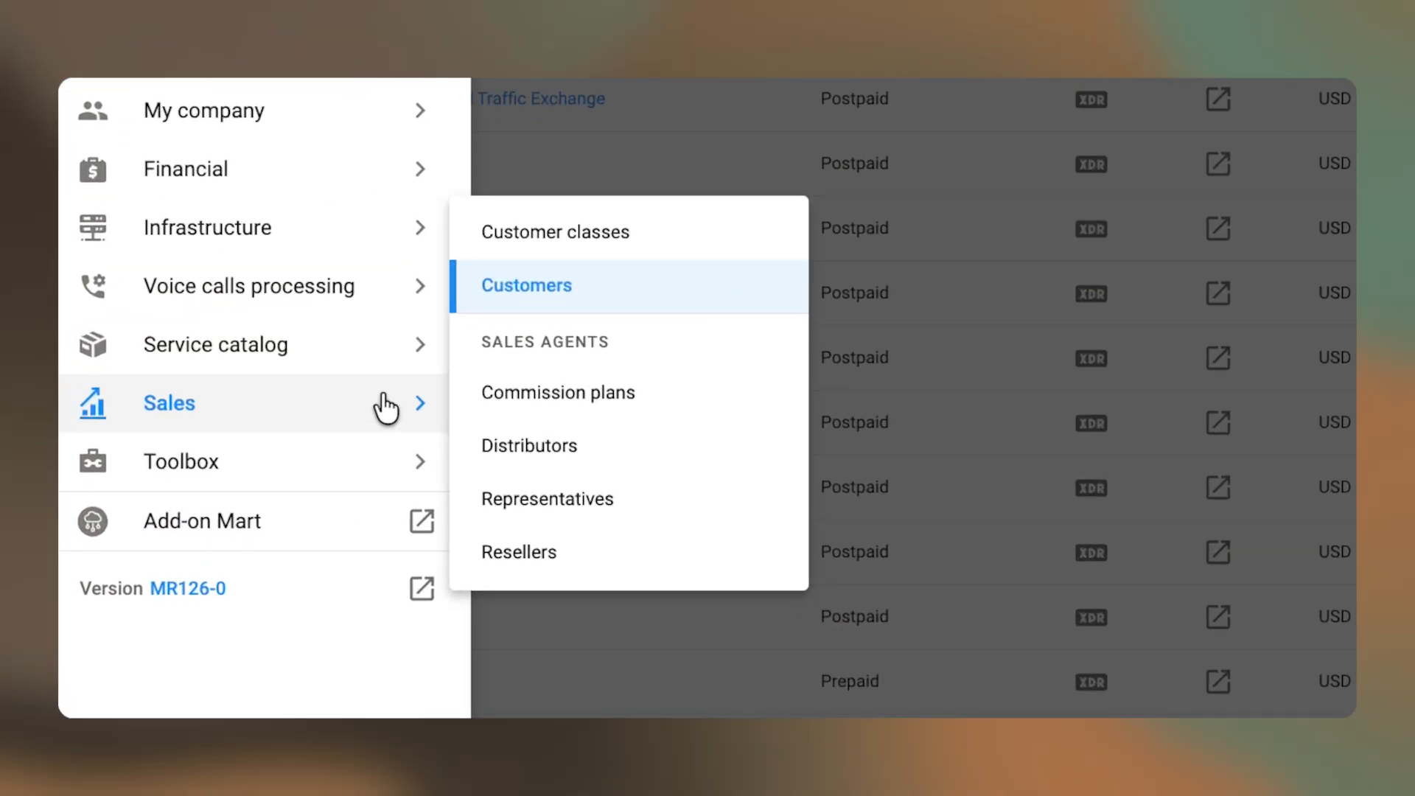
{"action": "left_click", "coordinate": [572, 286]}
{"action": "left_click", "coordinate": [1305, 132]}
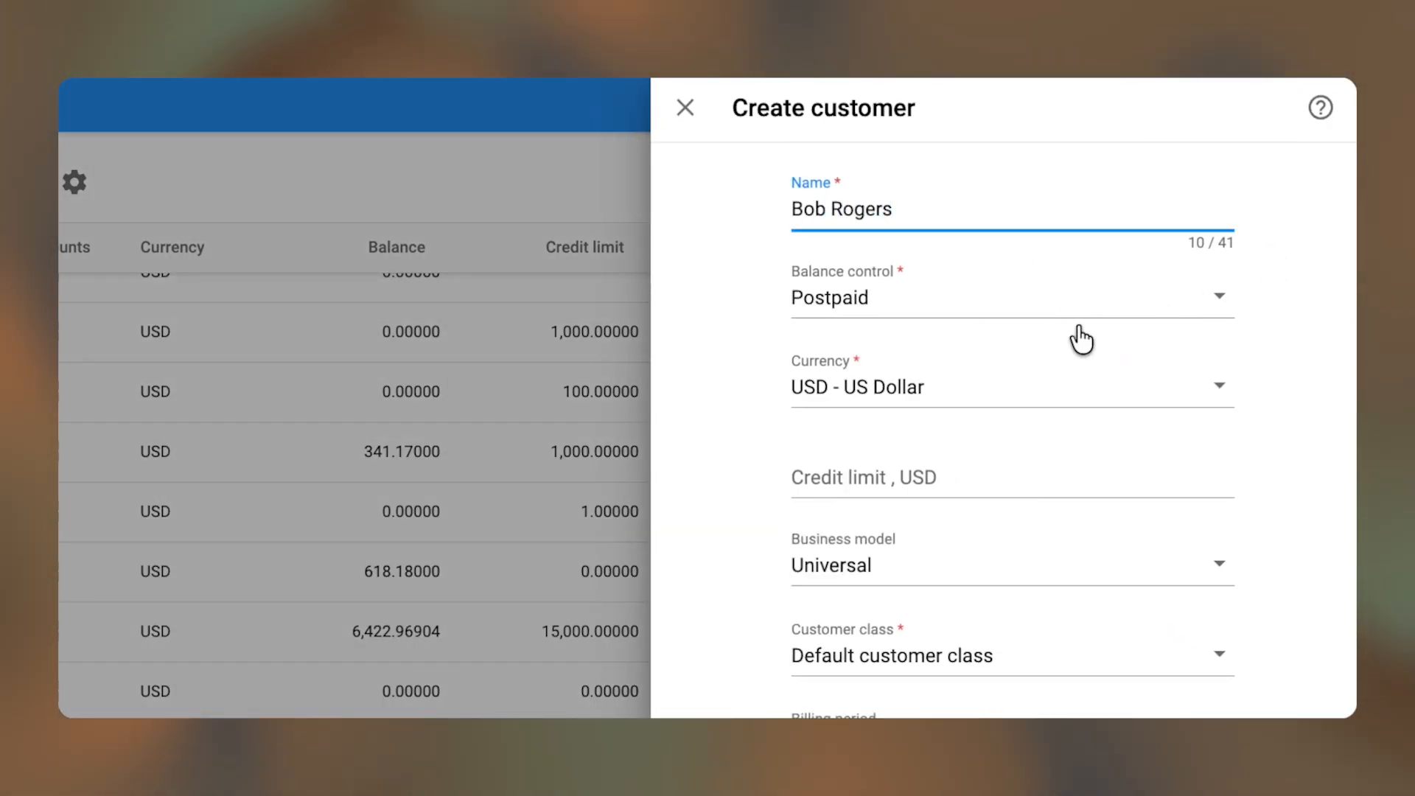
{"action": "left_click", "coordinate": [966, 317]}
{"action": "left_click", "coordinate": [825, 391]}
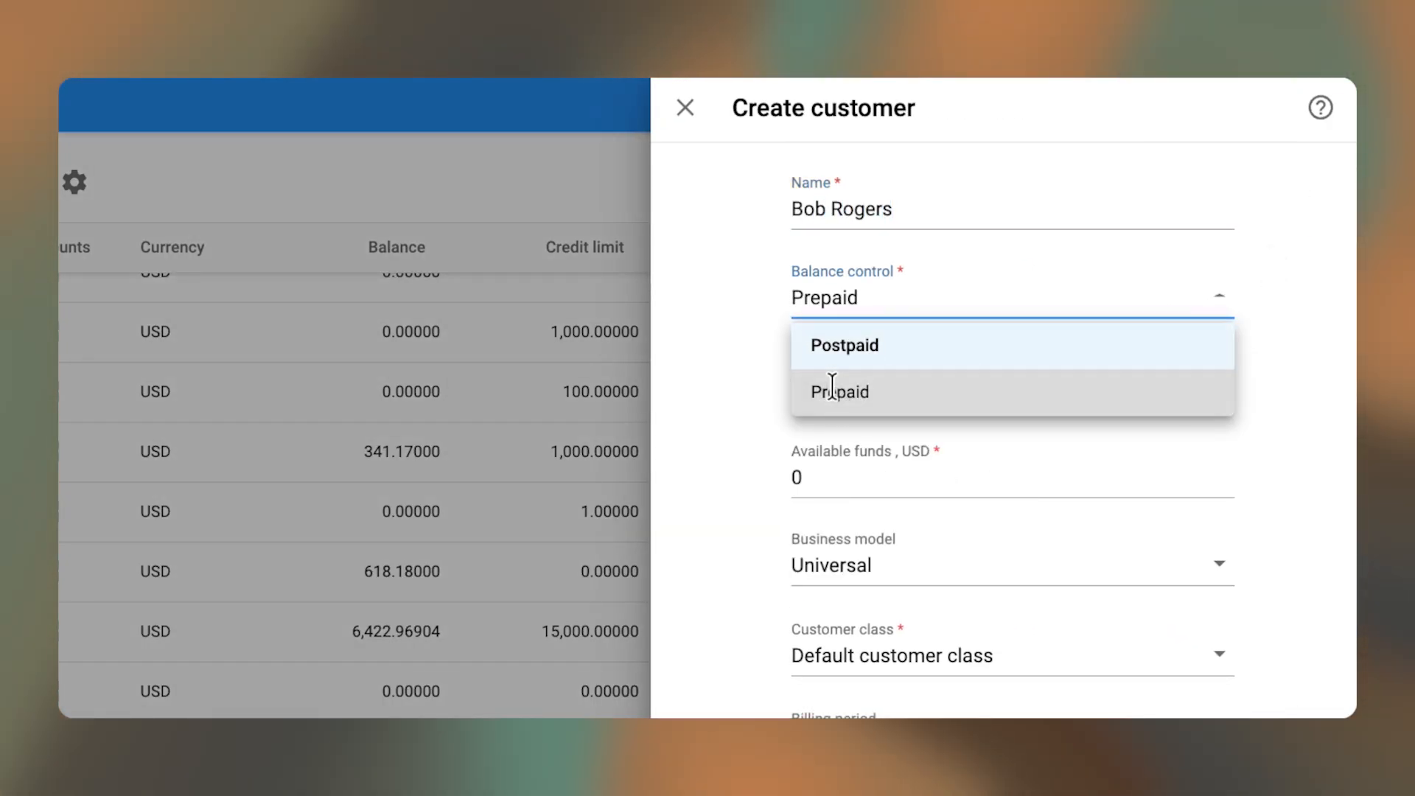
- Set the customer's currency to EUR - Euro, available funds 9.99, and business model Mobile
{"action": "left_click", "coordinate": [850, 386]}
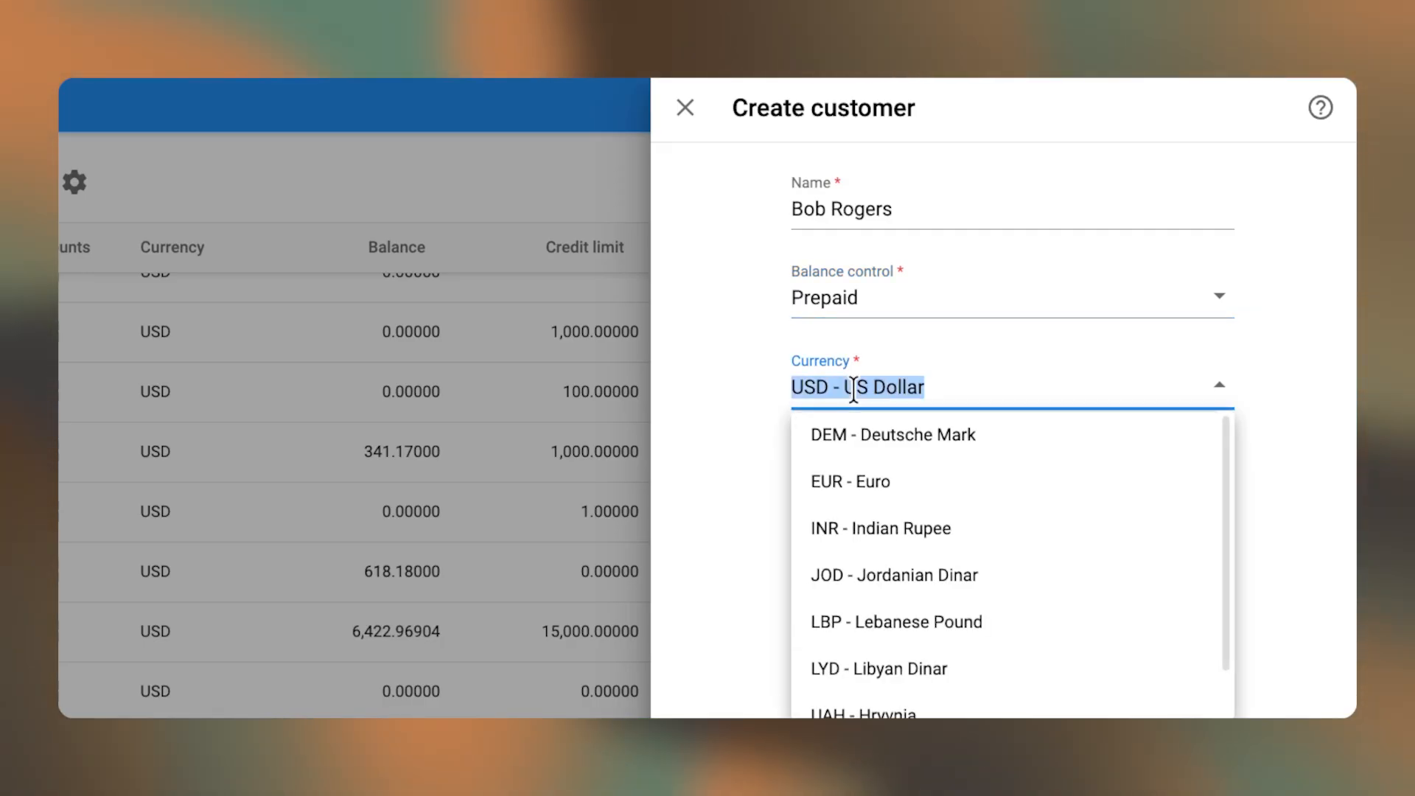
{"action": "type", "text": "eu"}
{"action": "left_click", "coordinate": [872, 480]}
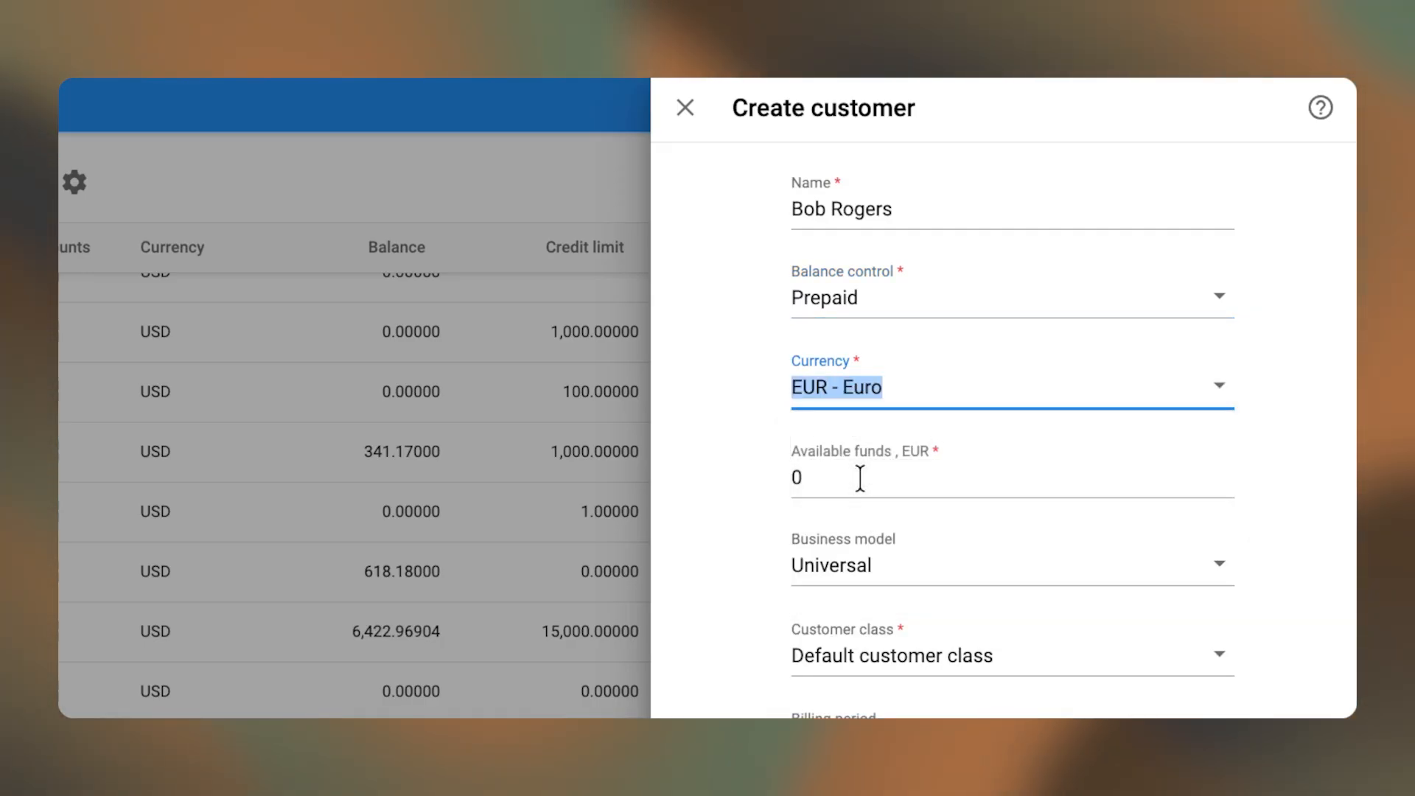
{"action": "left_click", "coordinate": [859, 478]}
{"action": "type", "text": "9"}
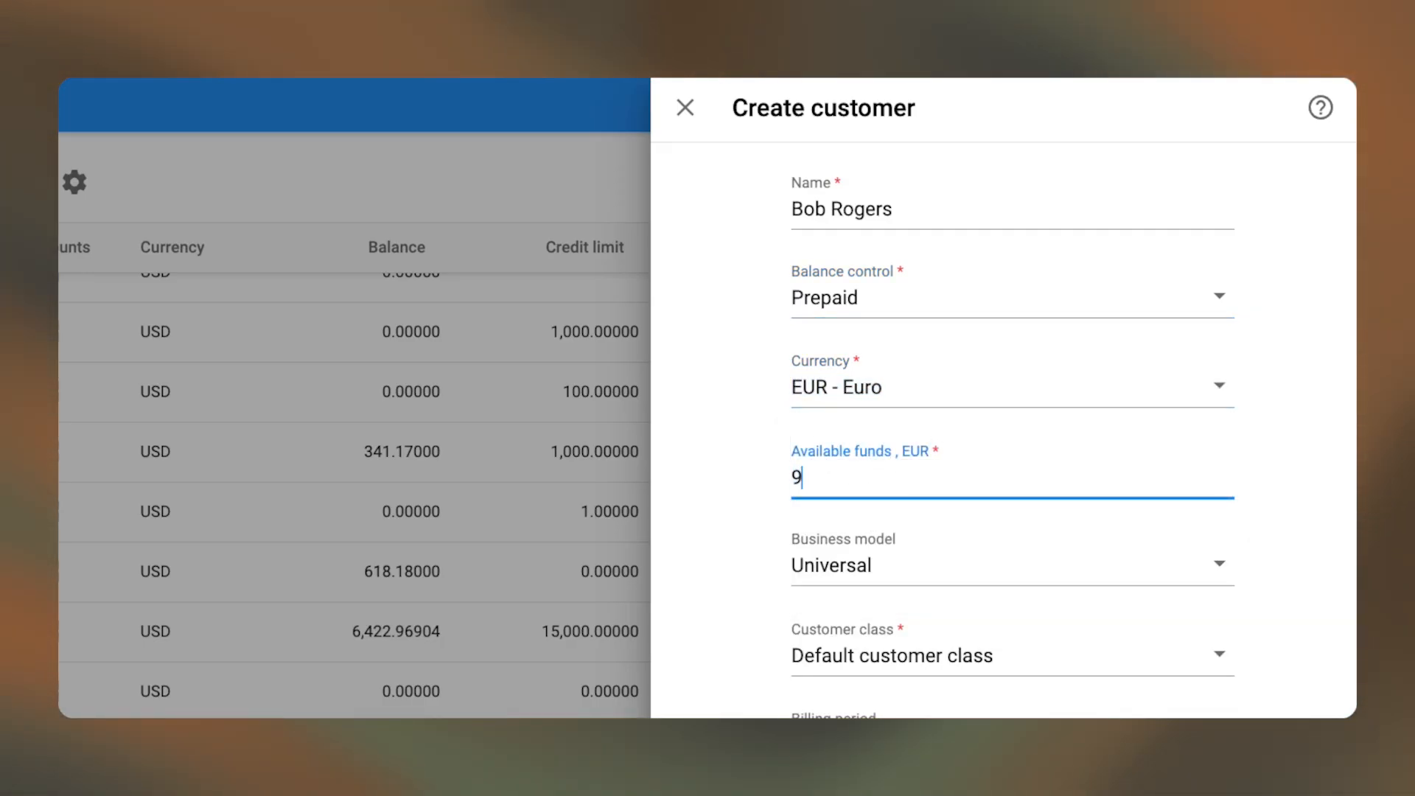
{"action": "type", "text": ".99"}
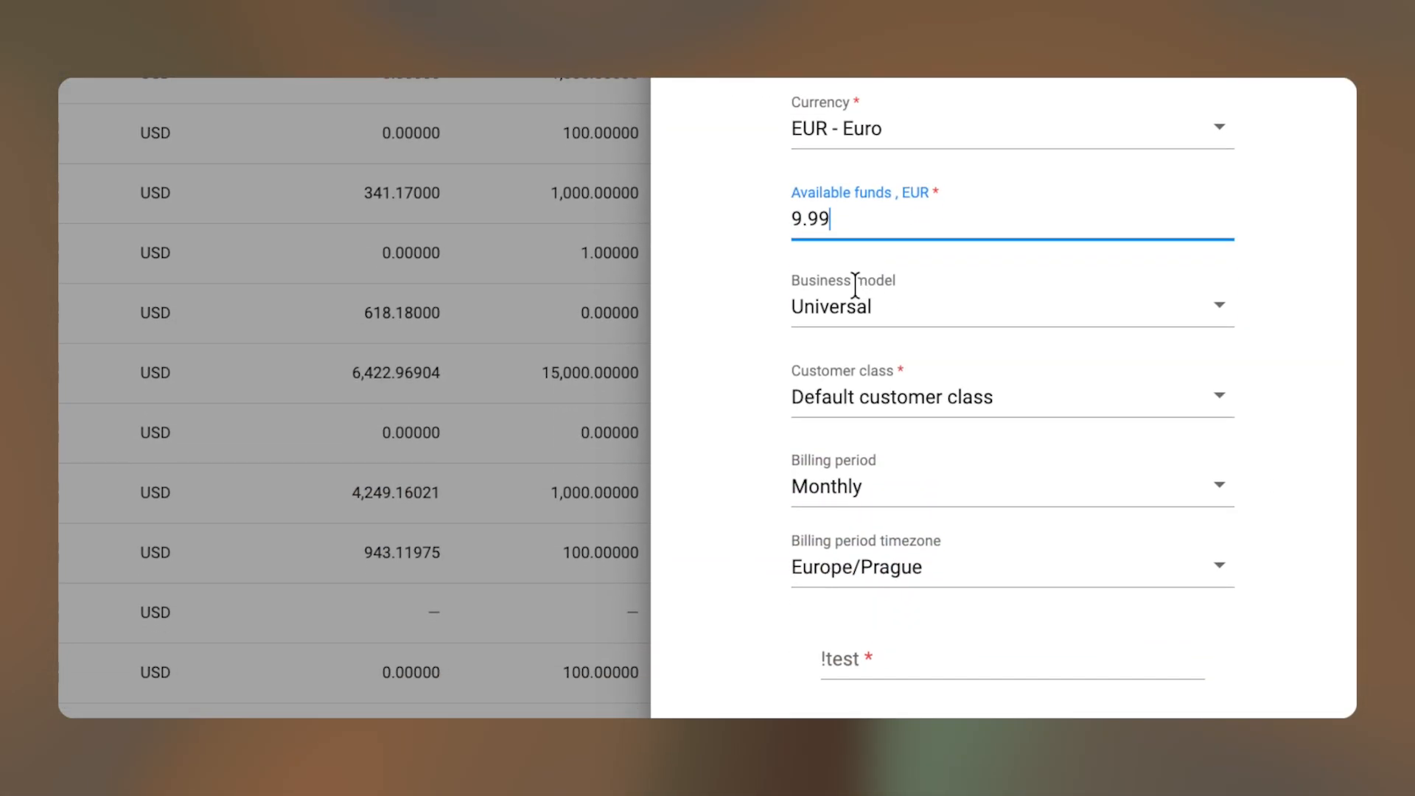
{"action": "left_click", "coordinate": [856, 285]}
{"action": "type", "text": "mo"}
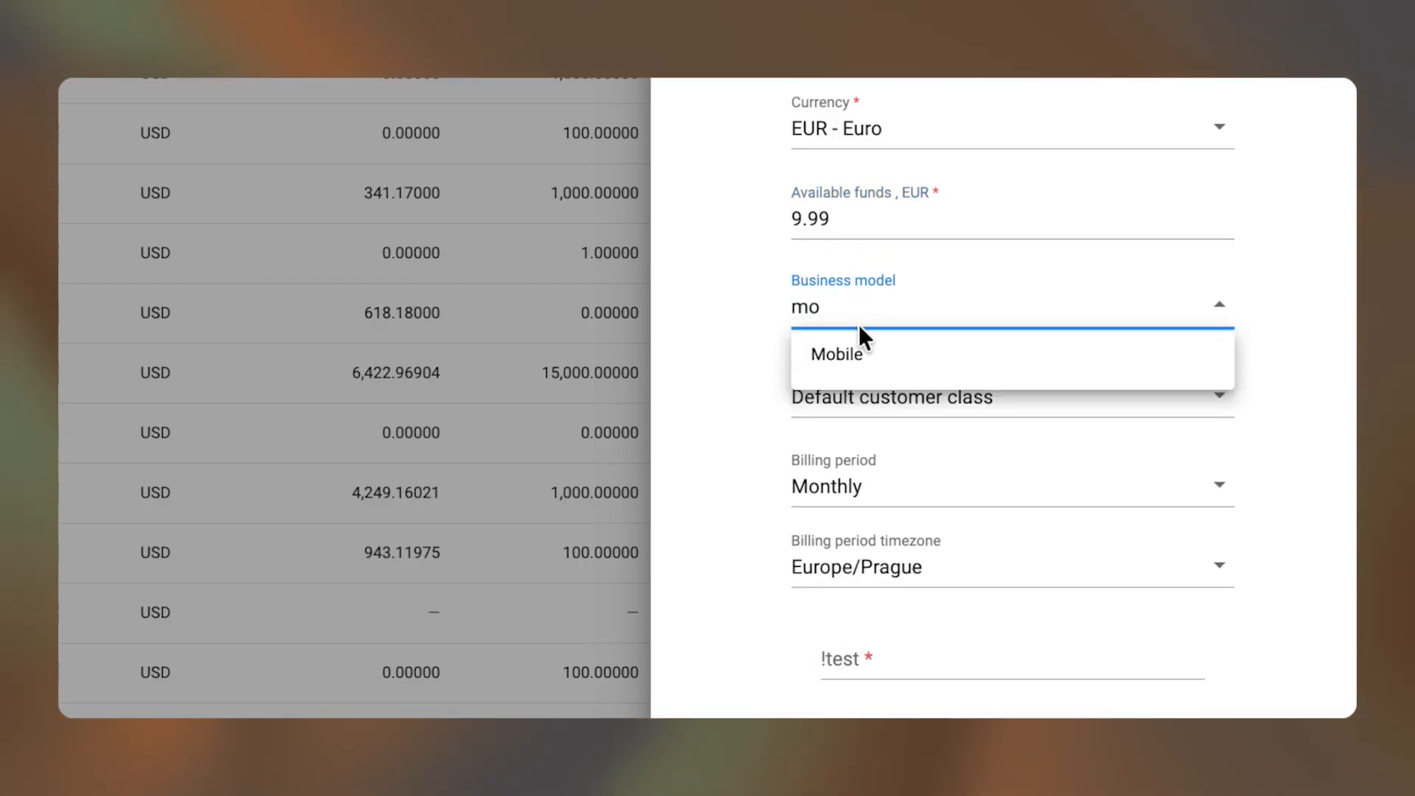
{"action": "left_click", "coordinate": [855, 355]}
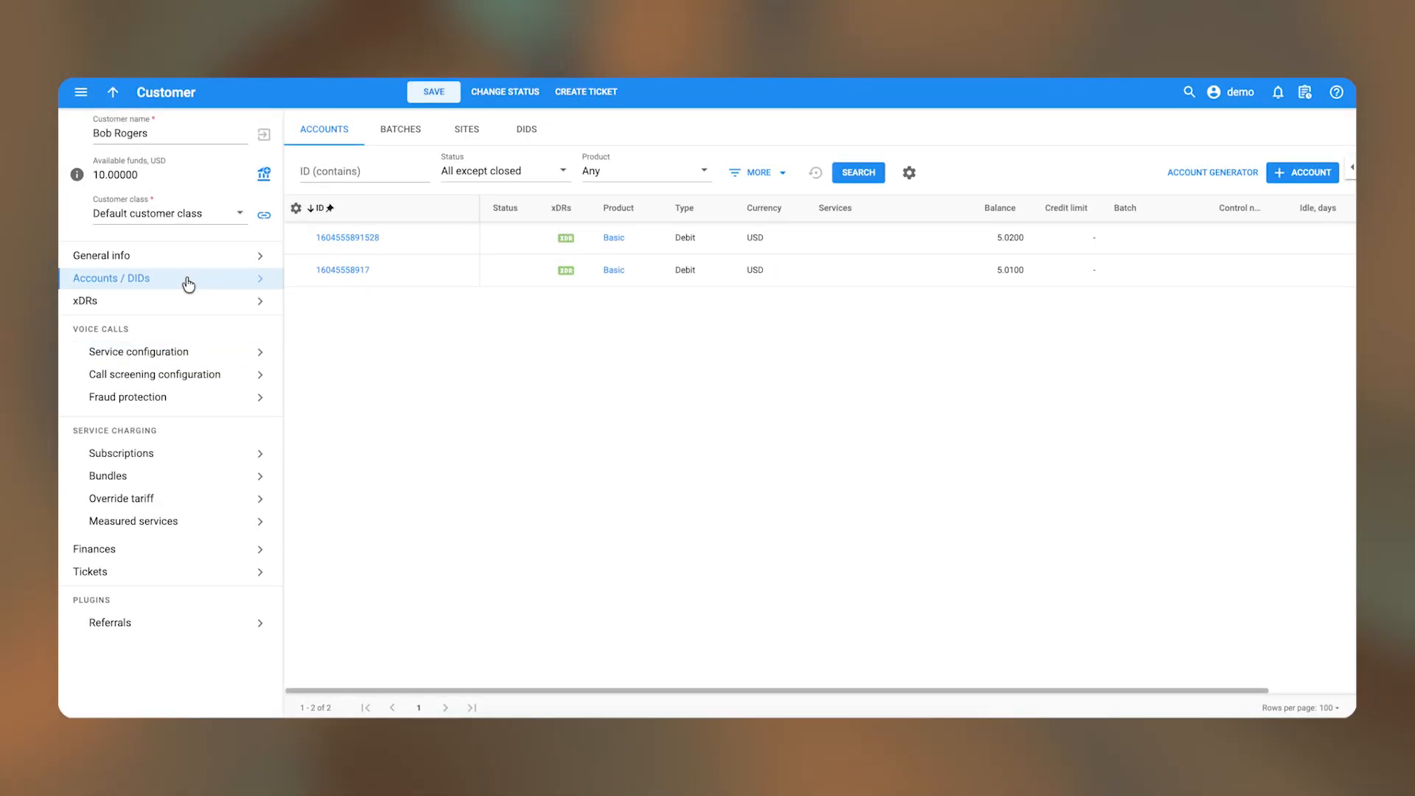
- Add a customer account with its account ID and the Basic product, then save it
{"action": "left_click", "coordinate": [1302, 172]}
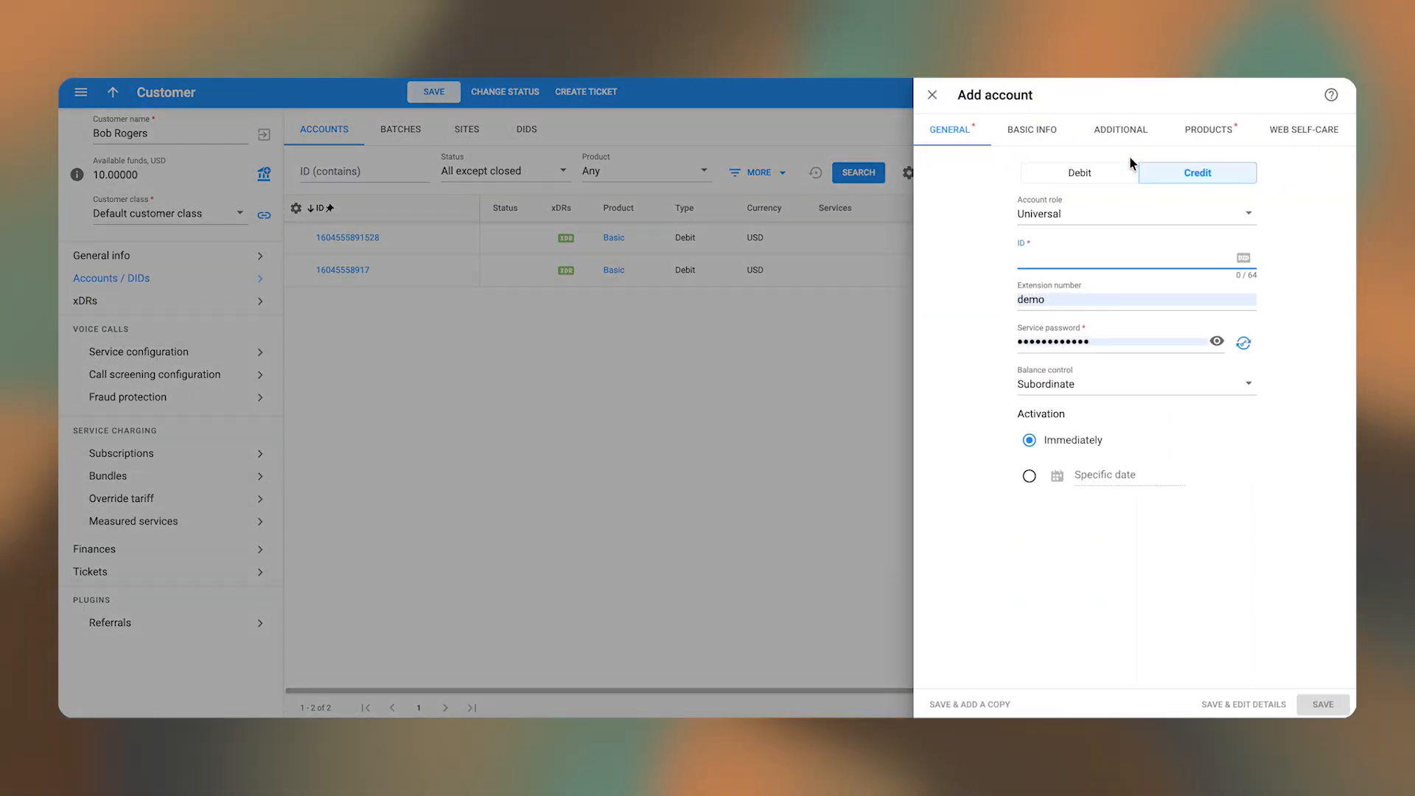
{"action": "left_click", "coordinate": [1030, 260]}
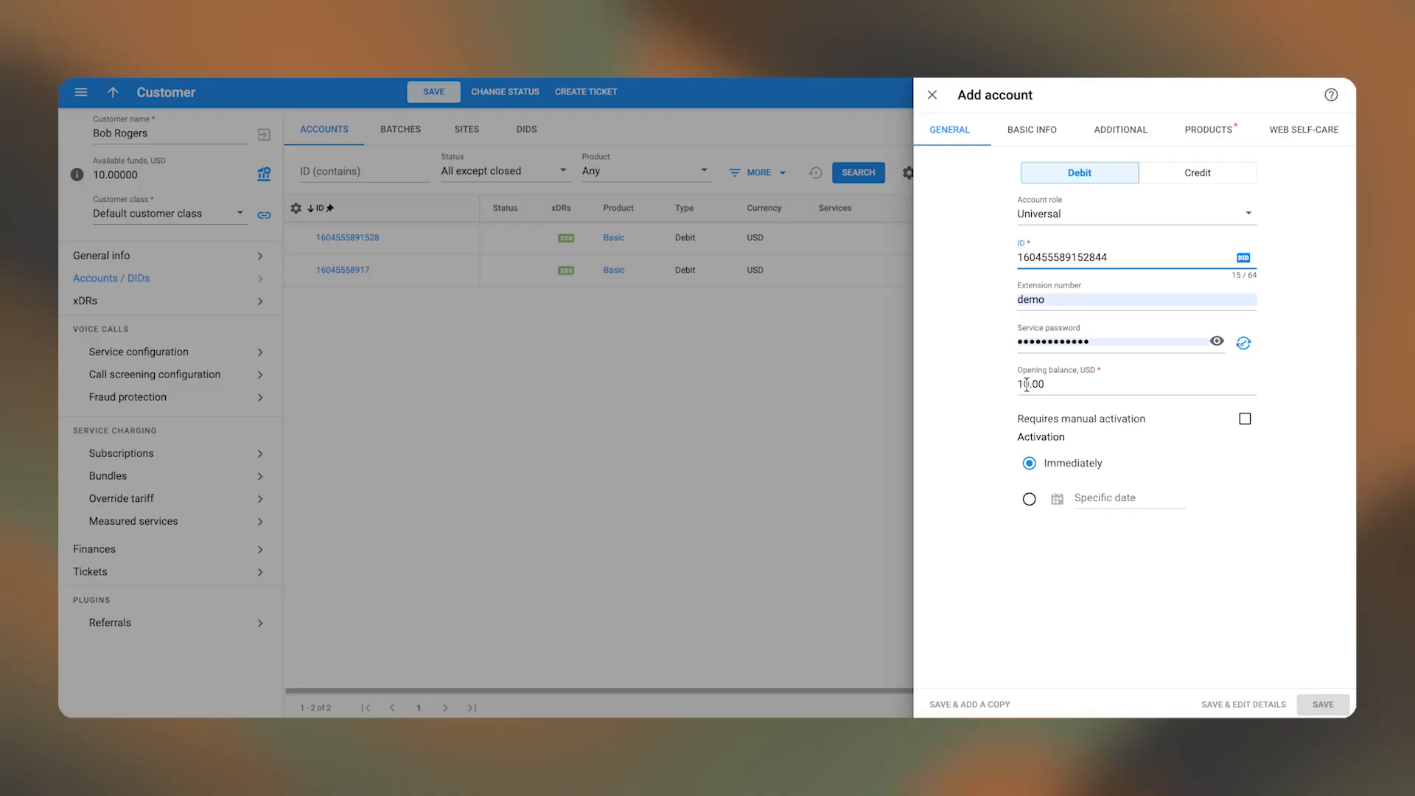
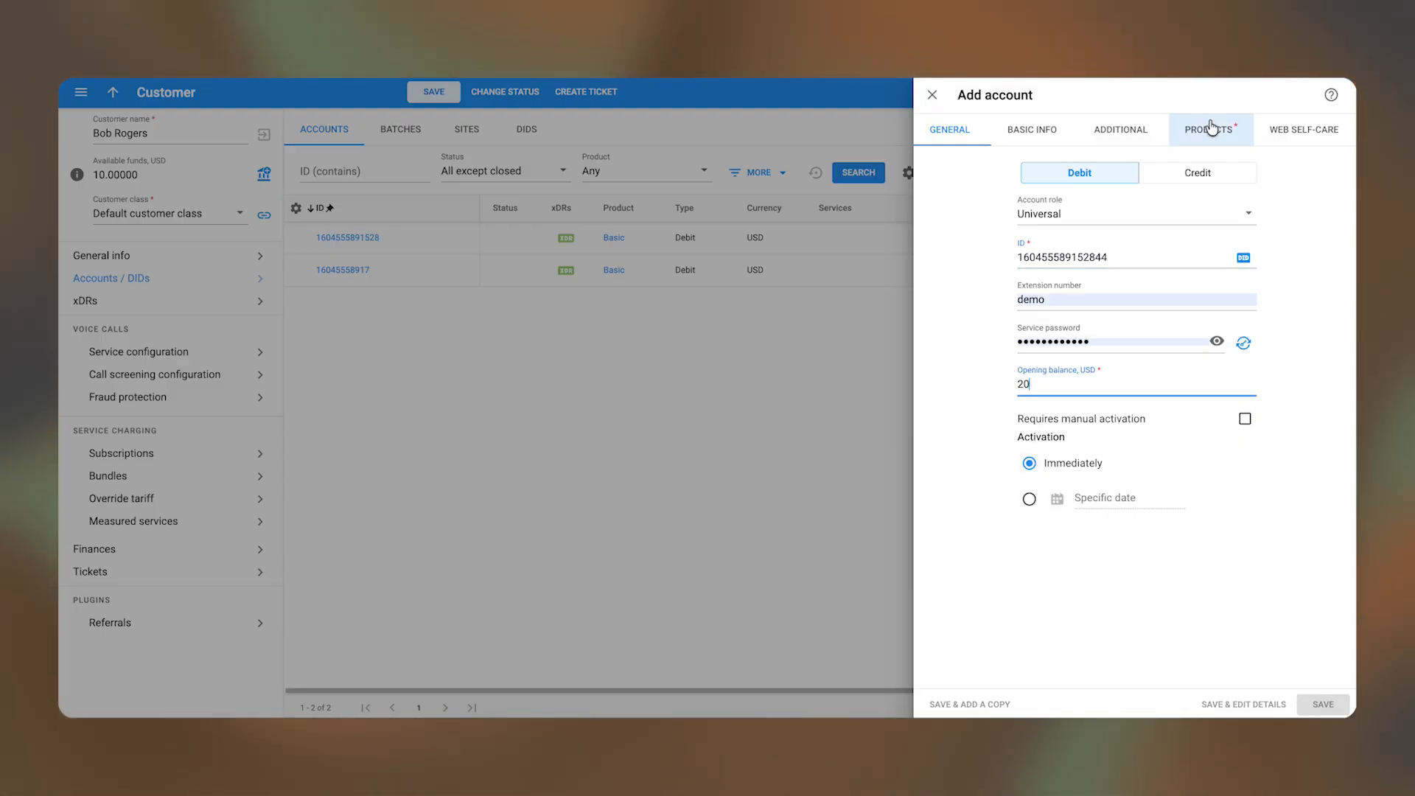
{"action": "left_click", "coordinate": [1209, 130]}
{"action": "left_click", "coordinate": [1087, 181]}
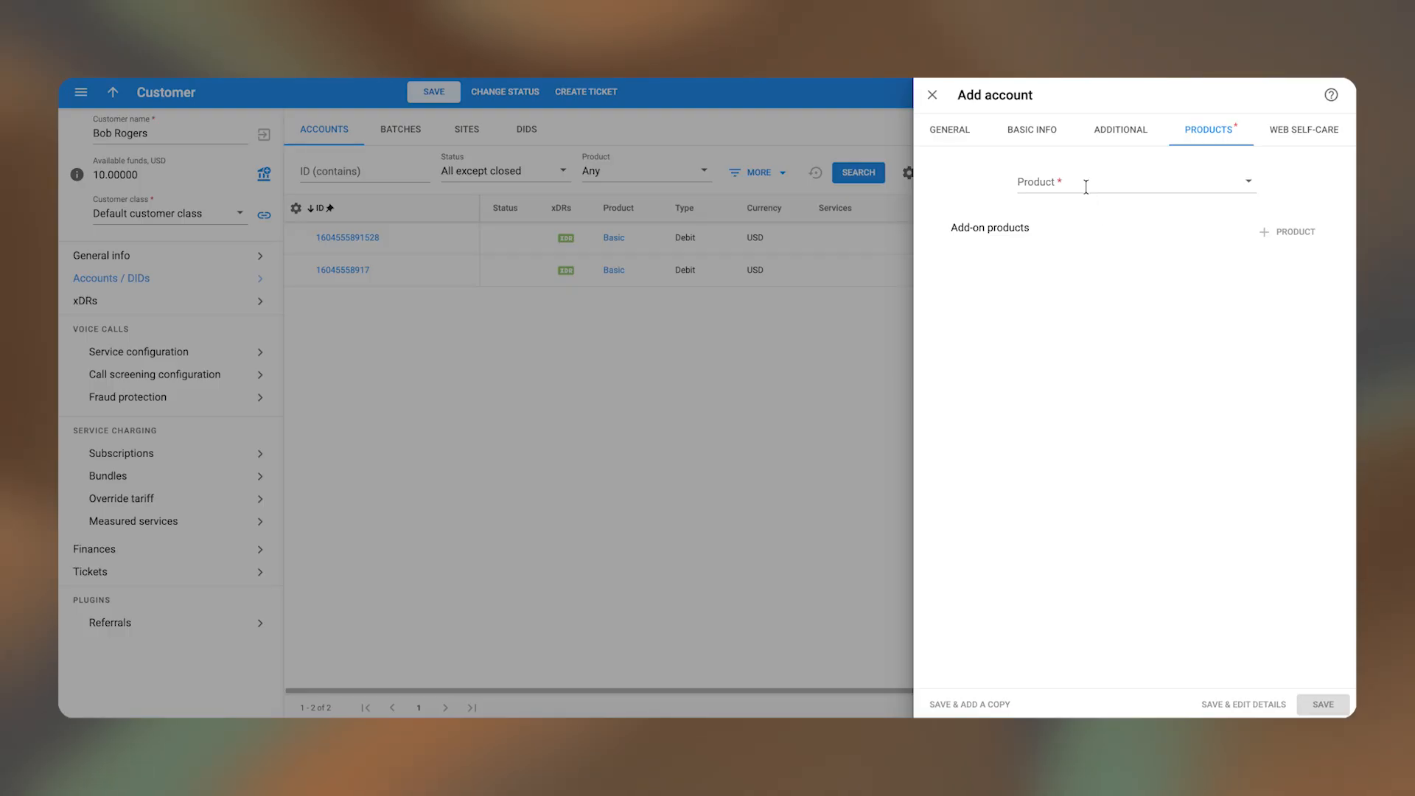
{"action": "type", "text": "basic"}
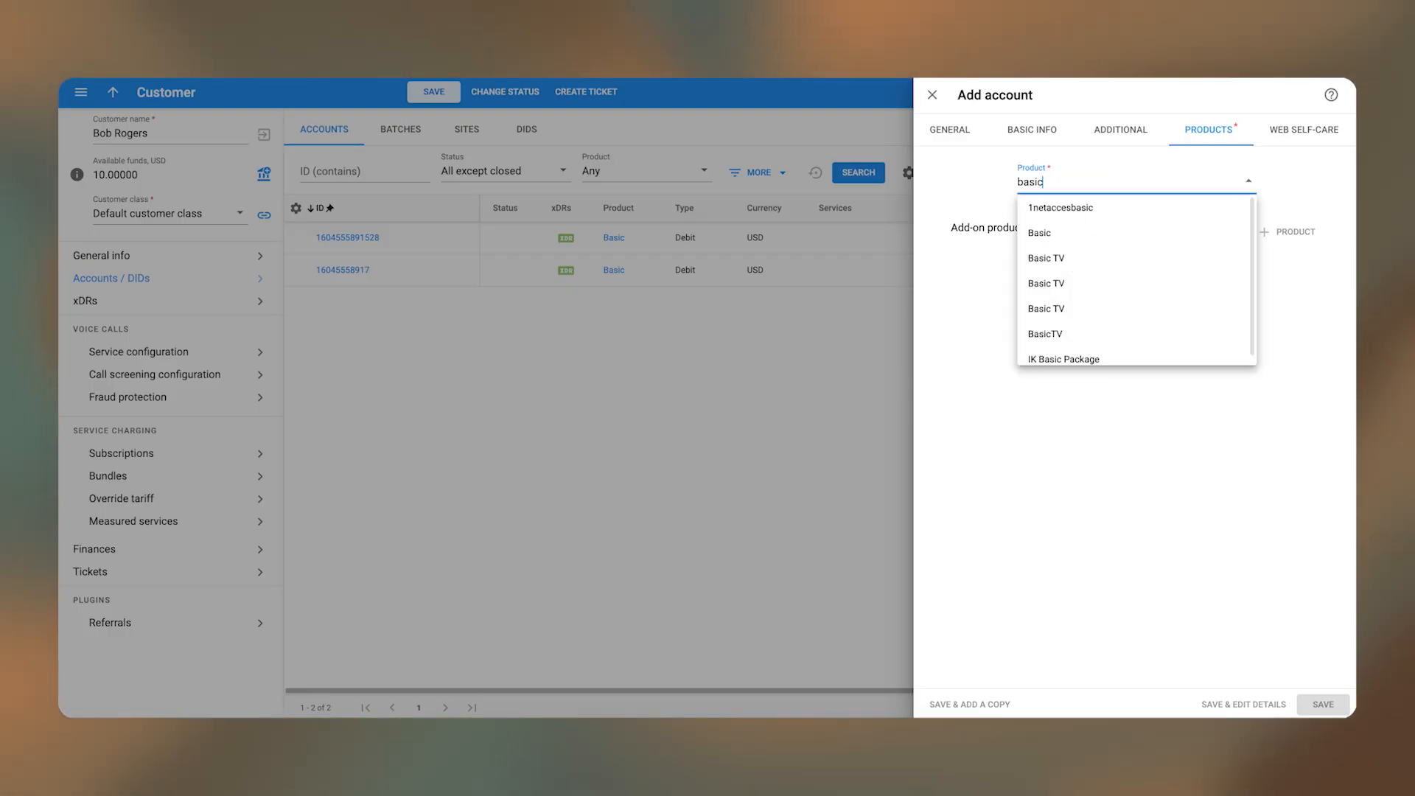
{"action": "left_click", "coordinate": [1075, 230]}
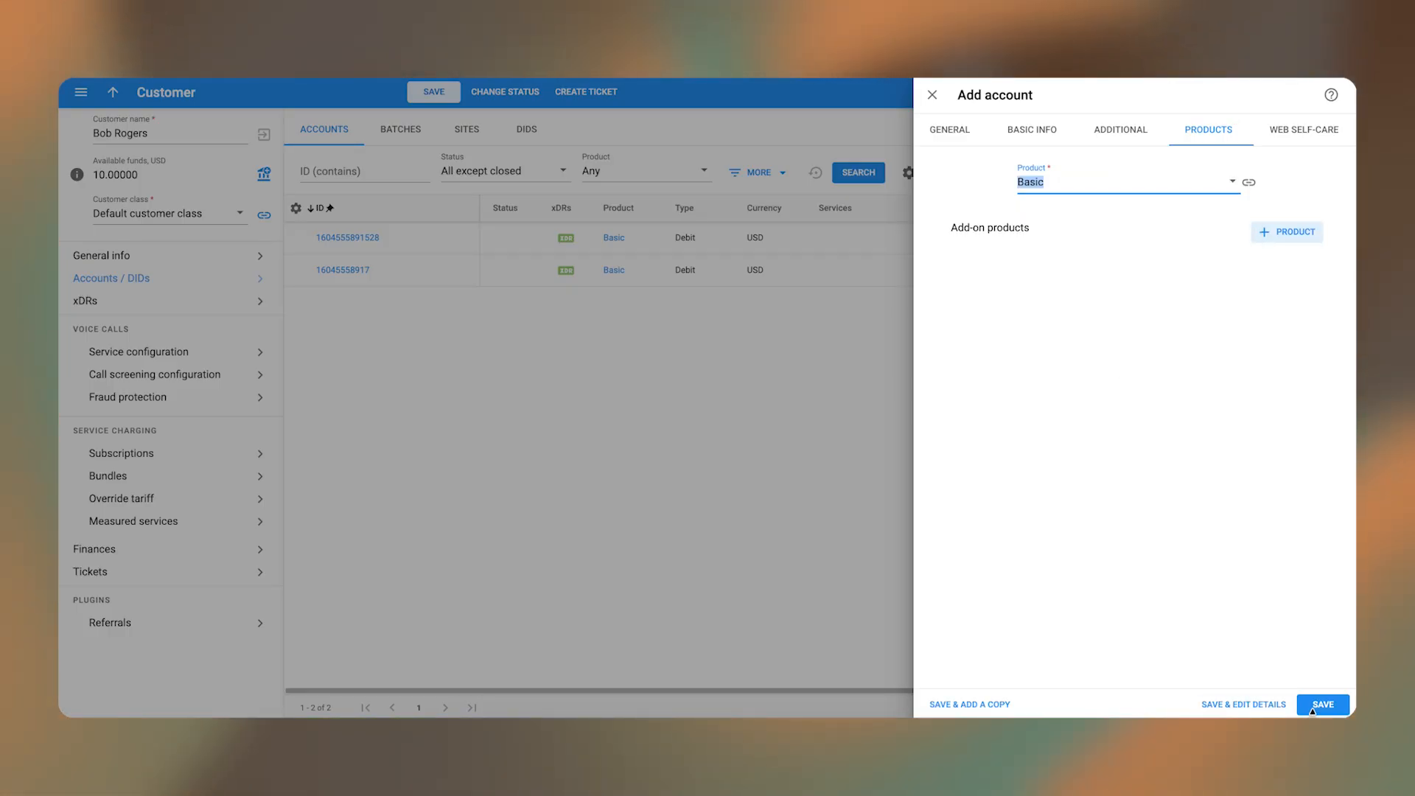
{"action": "left_click", "coordinate": [1312, 708]}
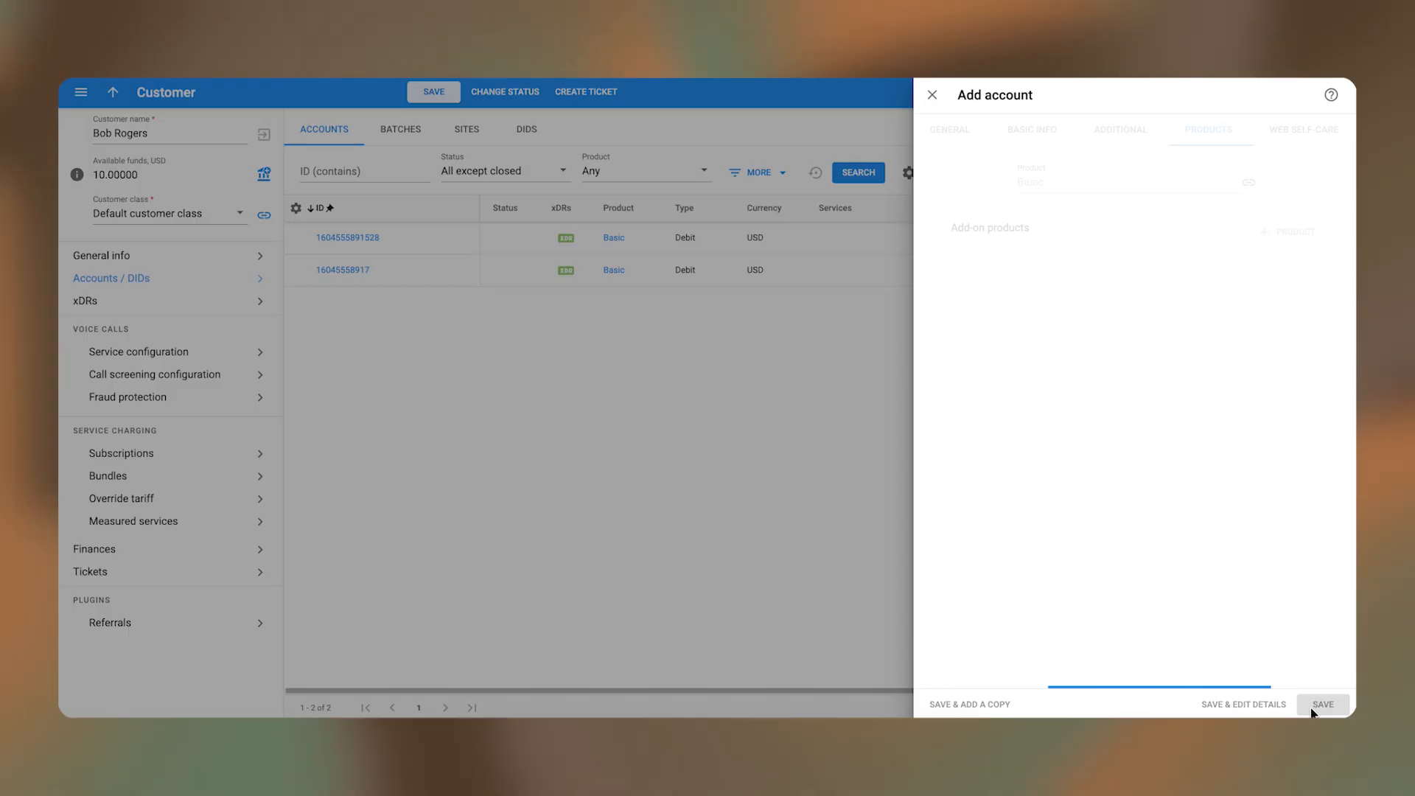